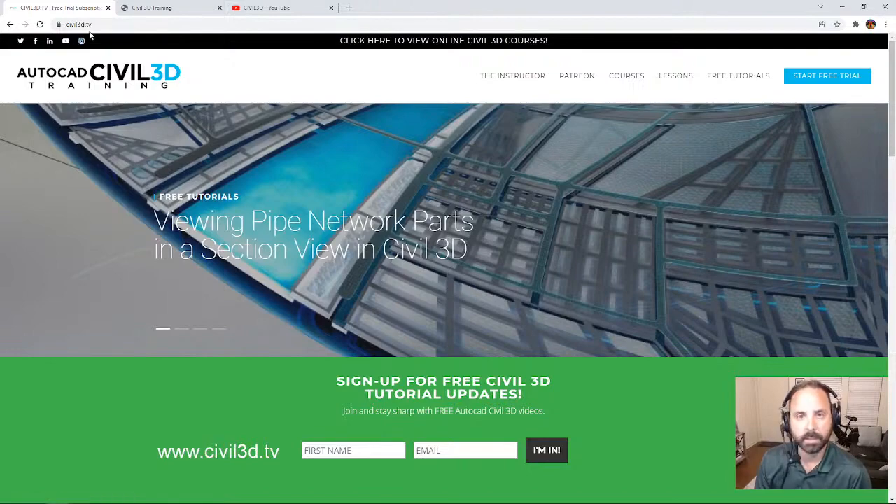
# - Look over the civil3d.tv home page and open the free tutorial "Adding Labels to Pipe Network Parts in Civil 3D"
pyautogui.scroll(-3, 813, 256)
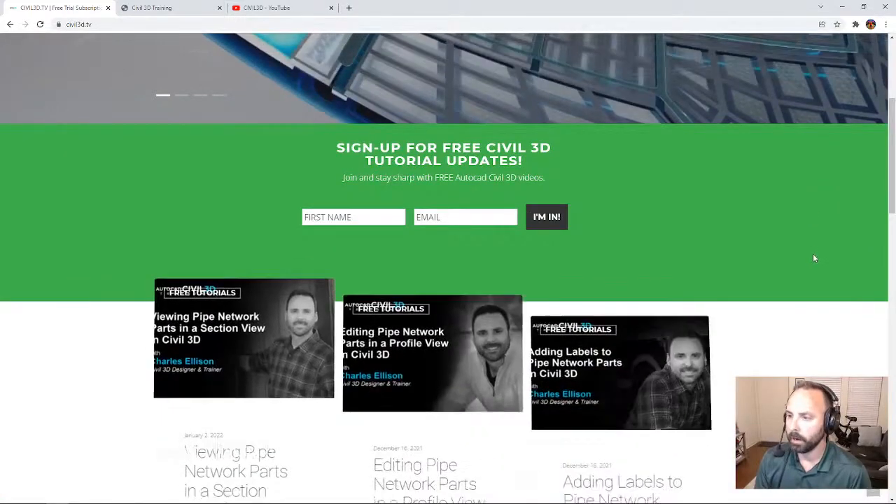
pyautogui.scroll(2, 704, 252)
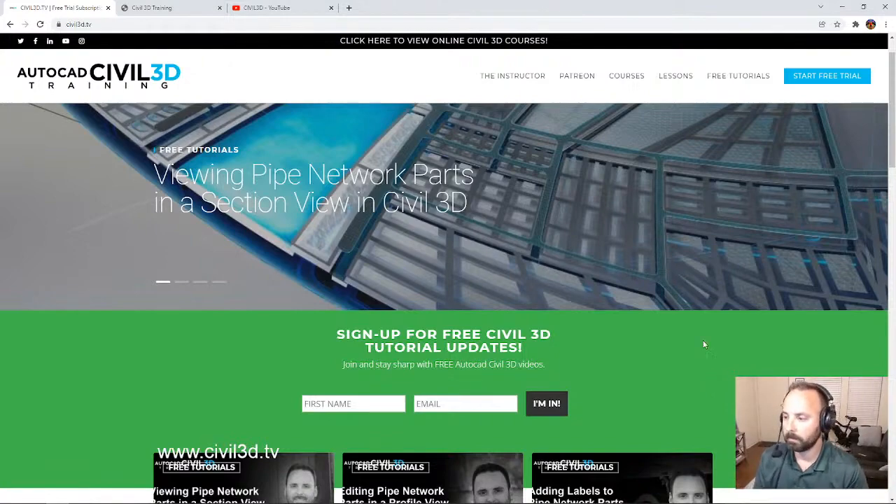
pyautogui.scroll(-4, 776, 302)
pyautogui.scroll(-3, 805, 304)
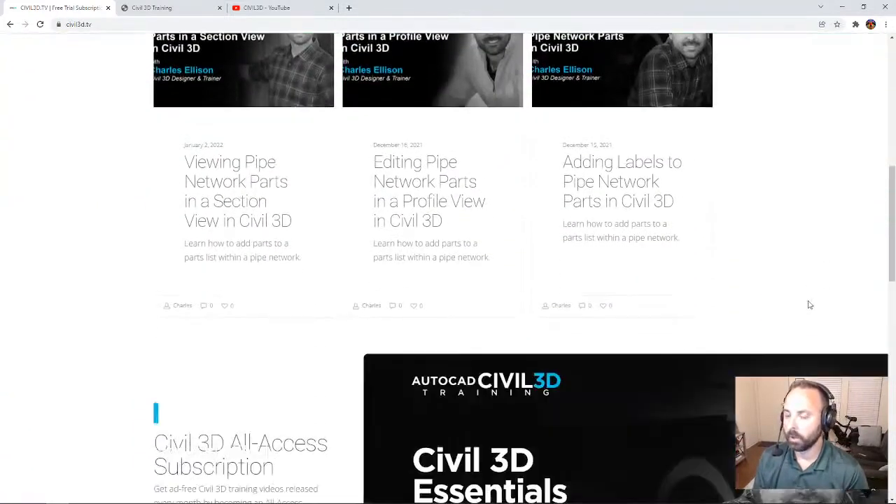
pyautogui.scroll(2, 811, 306)
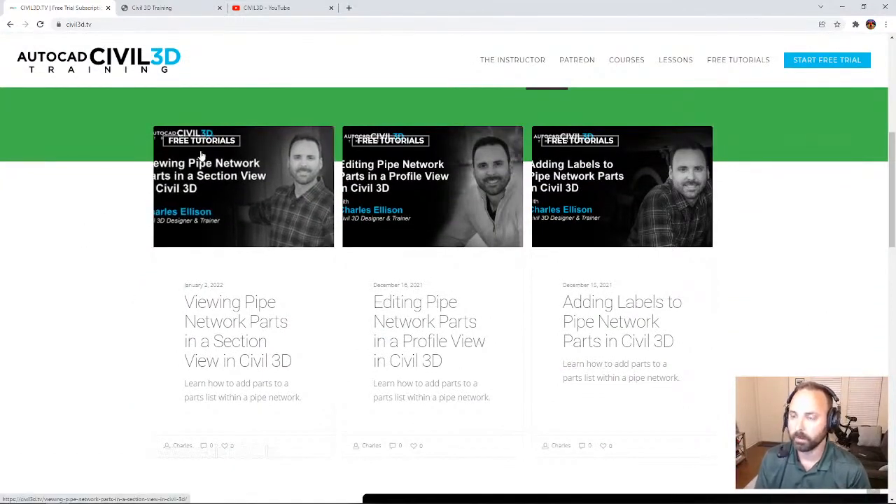
pyautogui.click(624, 328)
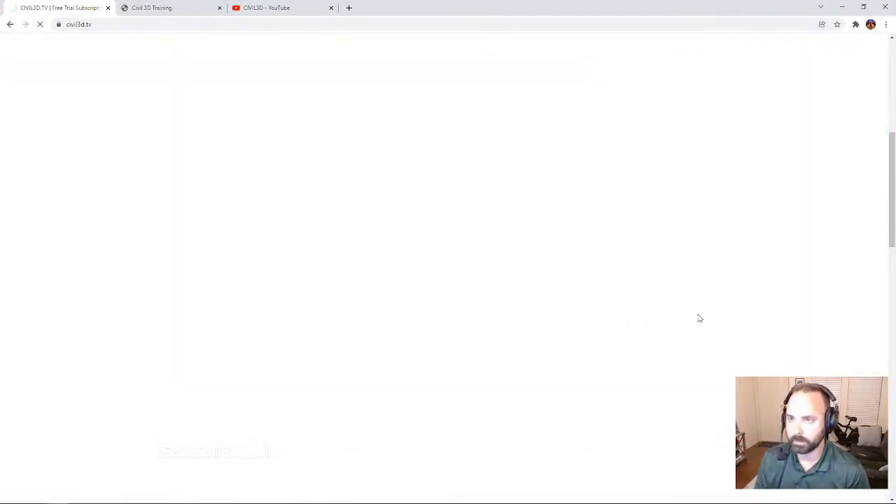
# - Examine the tutorial page's embedded video and its links to the full lesson and full course
pyautogui.scroll(-4, 728, 311)
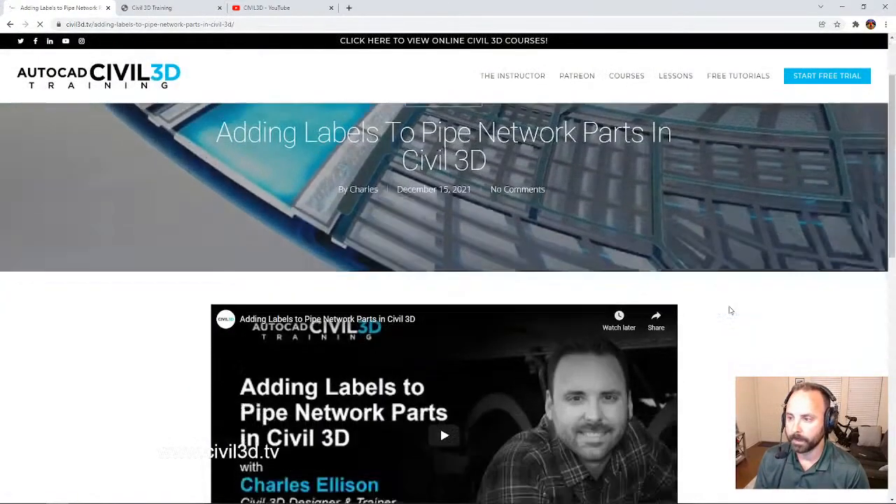
pyautogui.scroll(1, 735, 311)
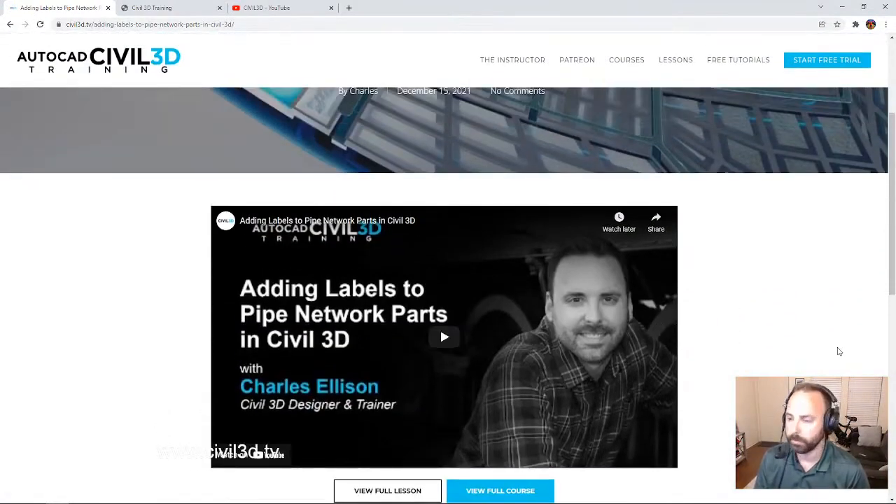
pyautogui.scroll(-2, 839, 354)
pyautogui.scroll(6, 839, 354)
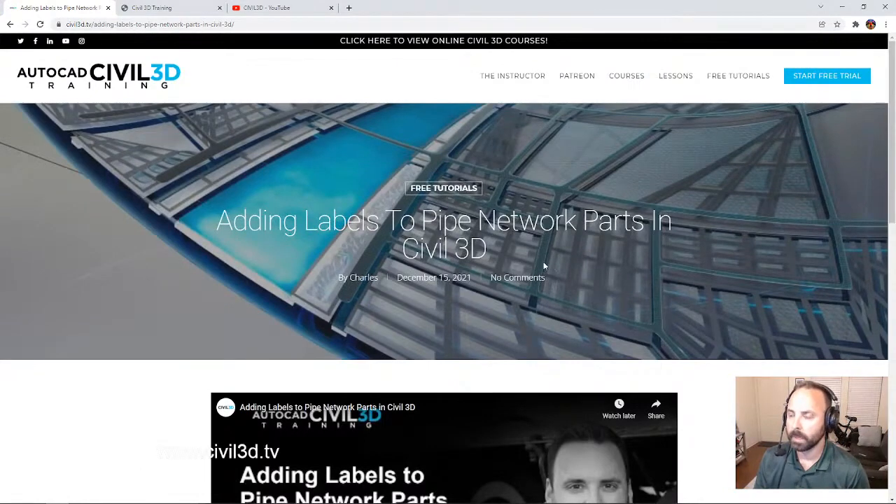
pyautogui.scroll(-6, 742, 296)
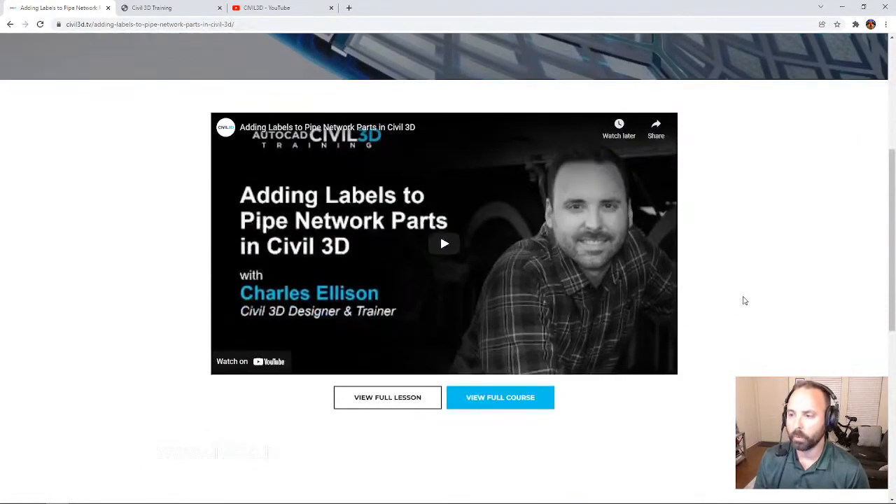
pyautogui.scroll(2, 744, 302)
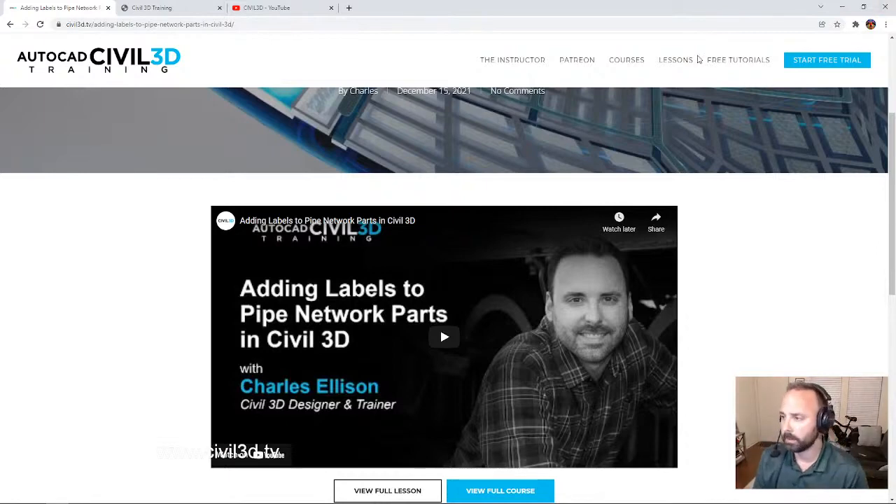
pyautogui.scroll(3, 749, 205)
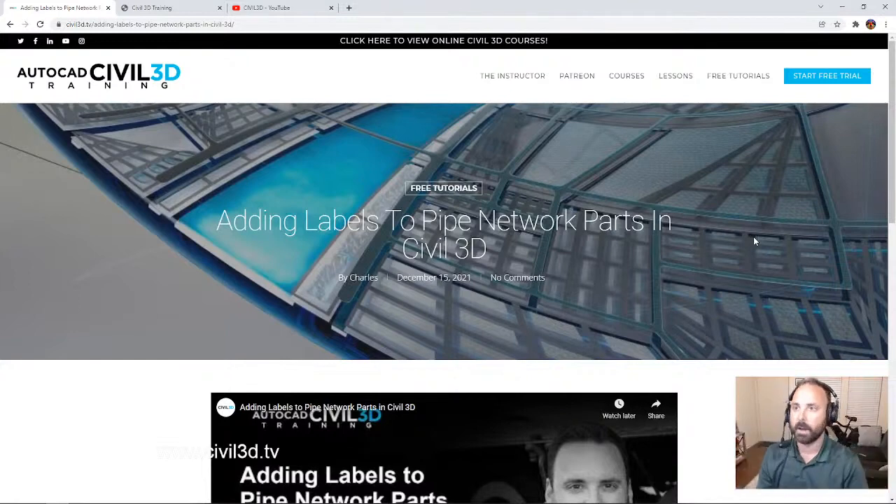
# - Switch to the watch.civil3d.tv page, browse the subscription's course content and open the Working with Alignments course
pyautogui.click(170, 9)
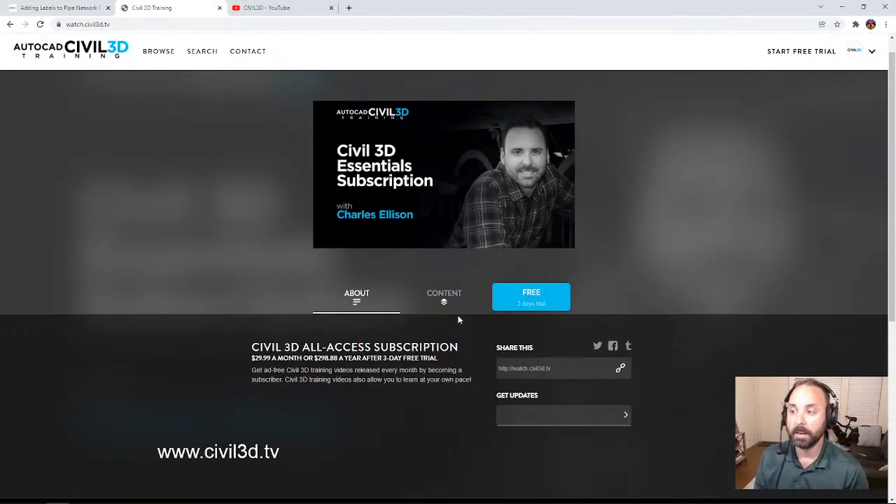
pyautogui.click(443, 298)
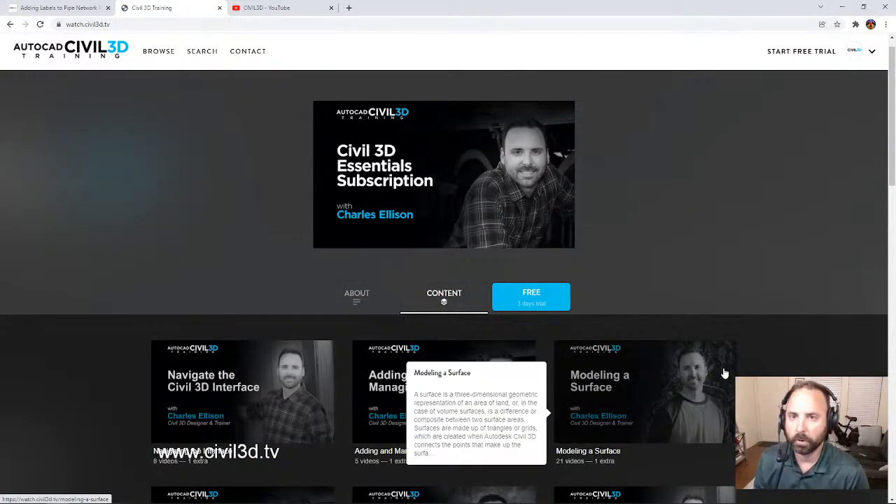
pyautogui.scroll(-1, 726, 372)
pyautogui.scroll(-5, 726, 371)
pyautogui.scroll(1, 726, 372)
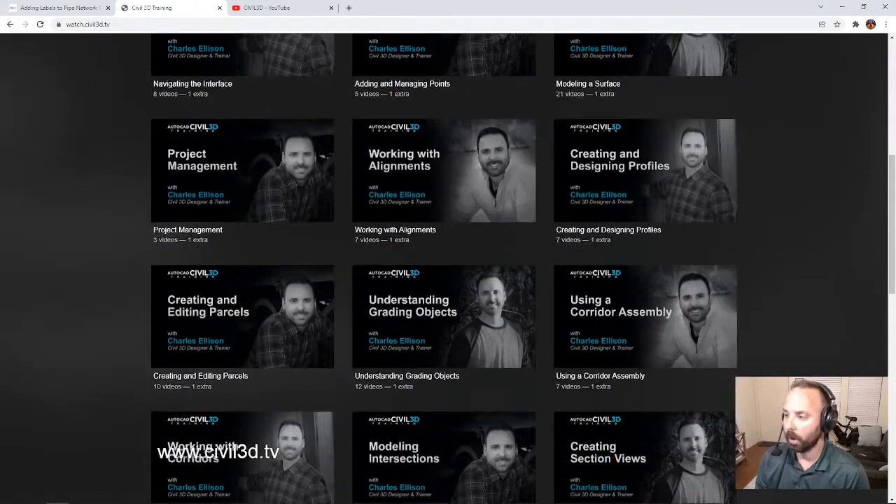
pyautogui.click(412, 201)
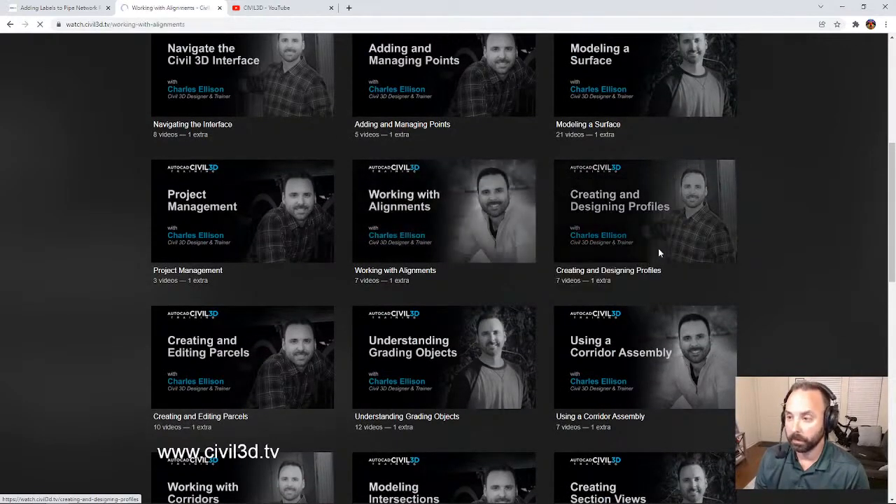
# - Review the lessons and download file in the Working with Alignments course, and open the free trial sign-up page
pyautogui.scroll(-1, 810, 264)
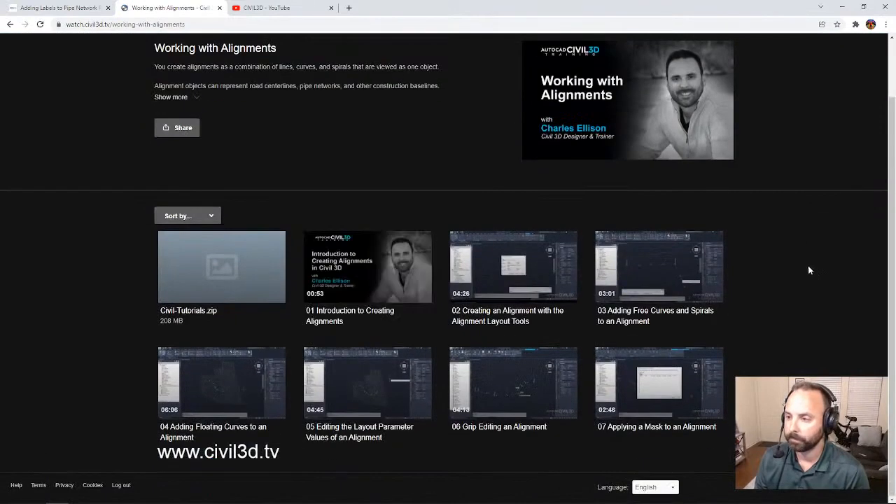
pyautogui.scroll(1, 808, 269)
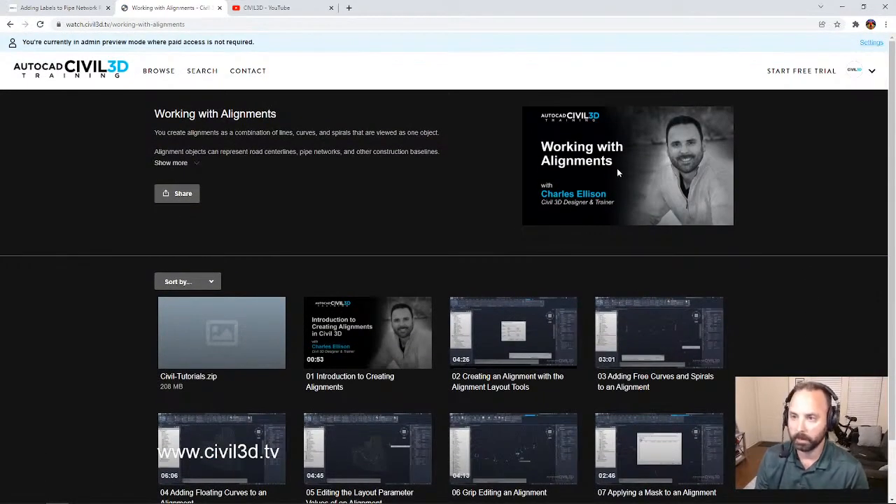
pyautogui.scroll(-1, 815, 234)
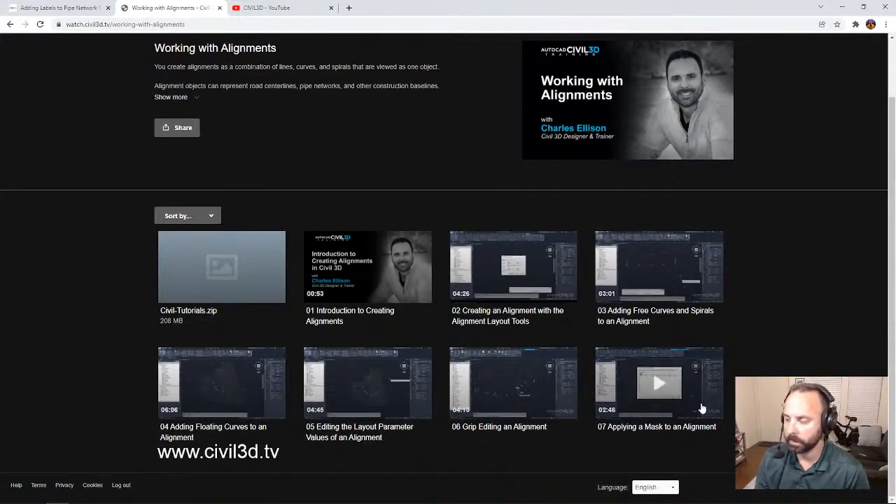
pyautogui.scroll(1, 766, 365)
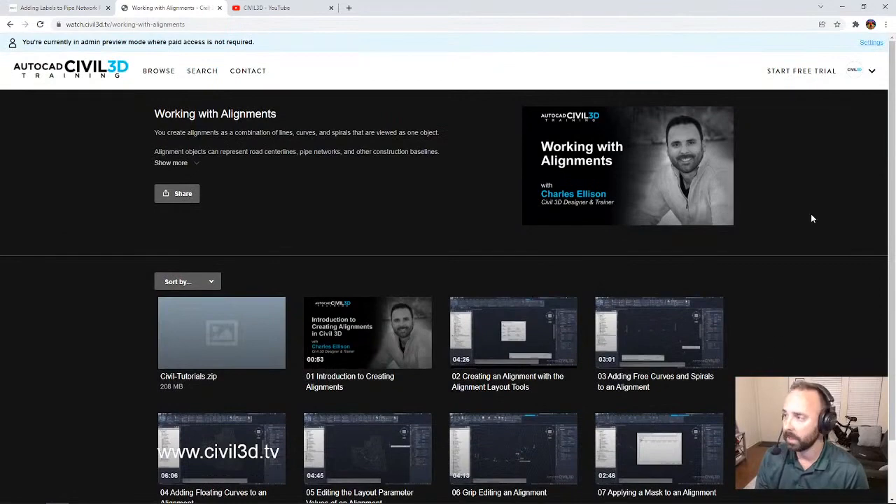
pyautogui.click(808, 73)
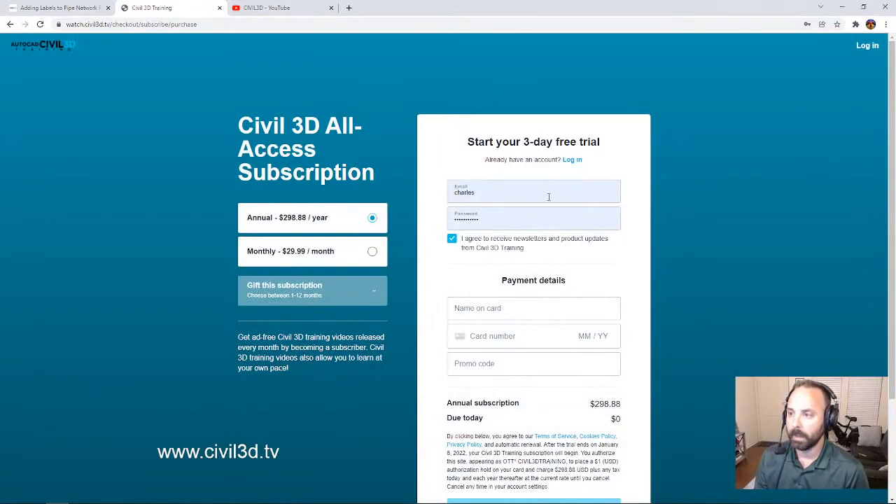
# - Switch to the CIVIL3D YouTube channel and look over its members-only videos and uploads
pyautogui.click(273, 11)
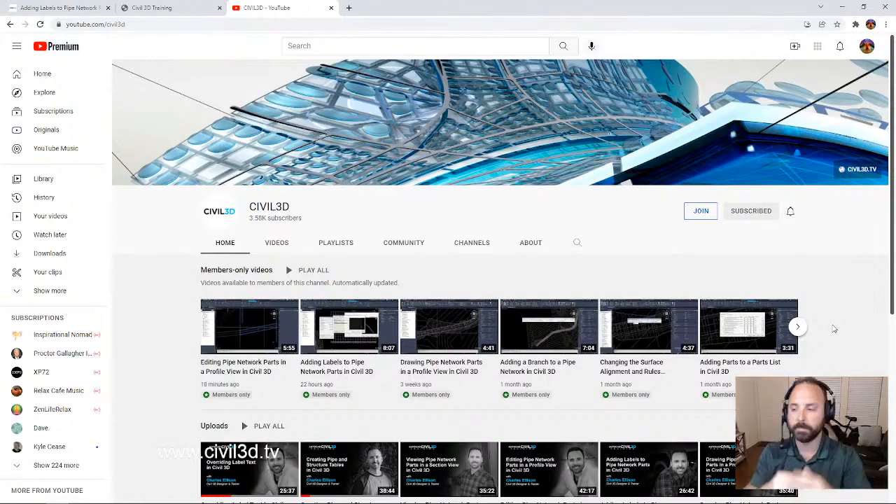
pyautogui.scroll(-2, 868, 287)
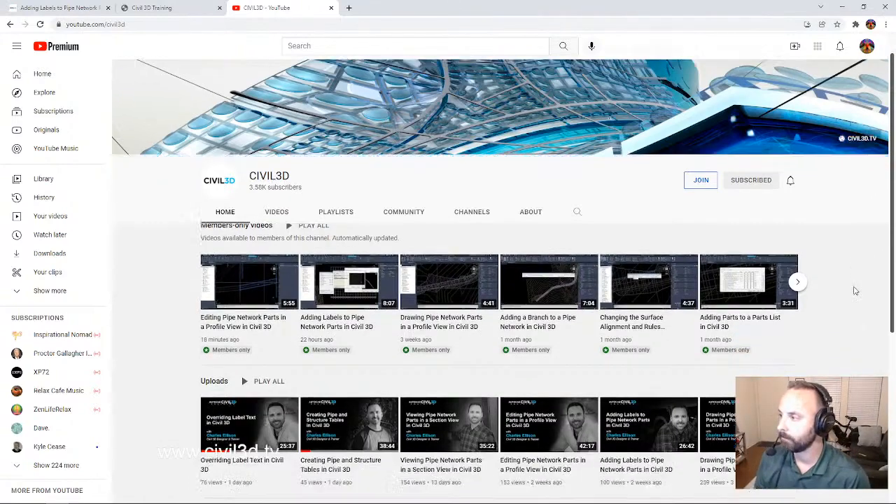
pyautogui.scroll(2, 860, 312)
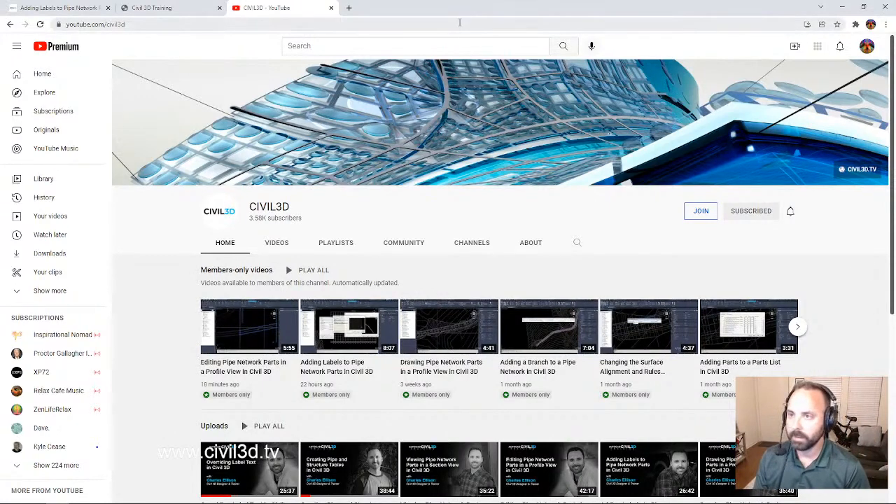
# - Return to the civil3d.tv site and open its Free Tutorials page, closing the advertisement
pyautogui.click(59, 9)
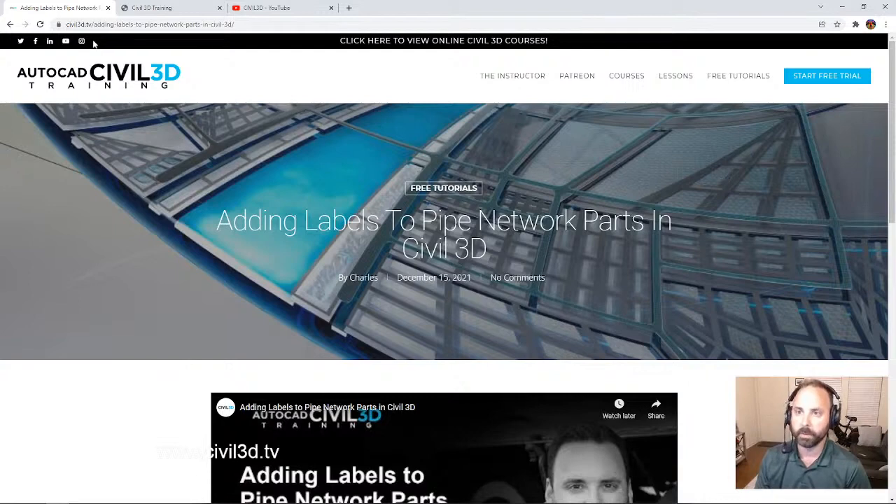
pyautogui.click(744, 76)
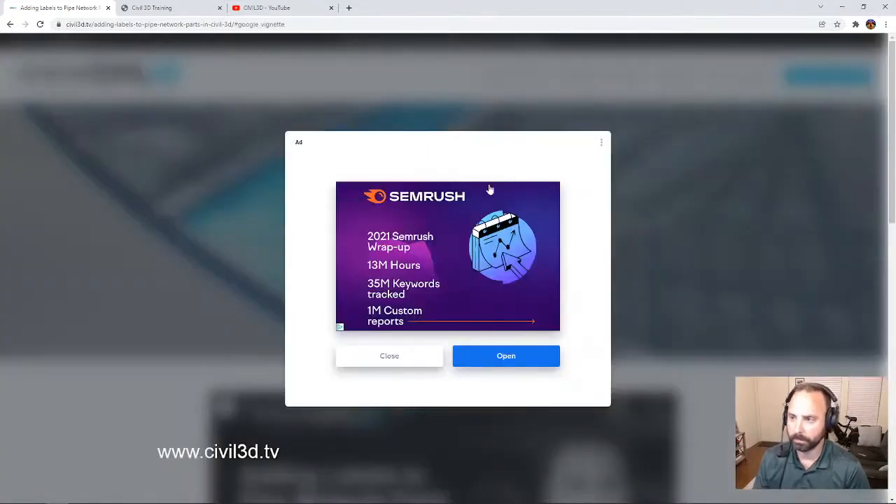
pyautogui.click(389, 356)
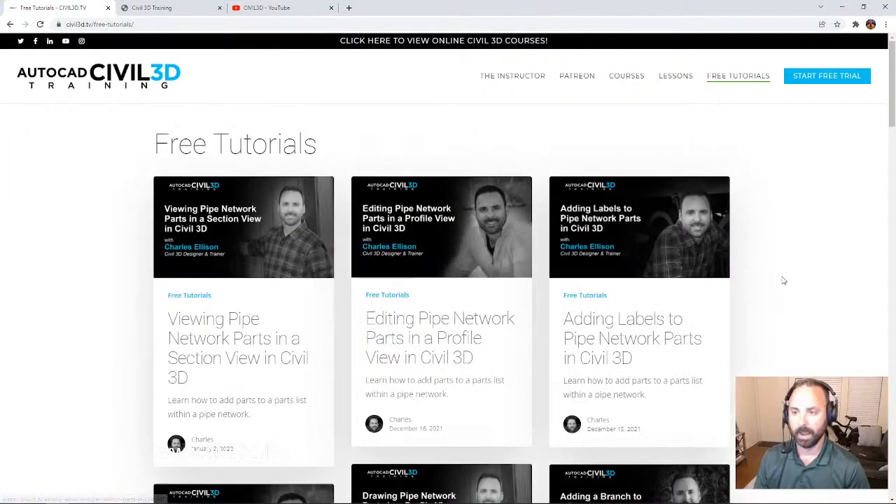
# - Browse the listed posts on the Free Tutorials page, checking which are free and which are for subscribers
pyautogui.scroll(-5, 787, 277)
pyautogui.scroll(-8, 786, 273)
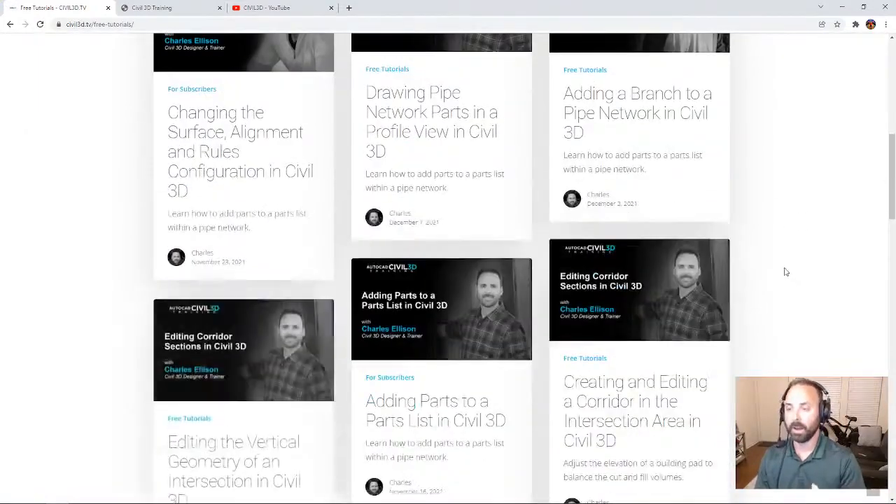
pyautogui.scroll(-9, 781, 277)
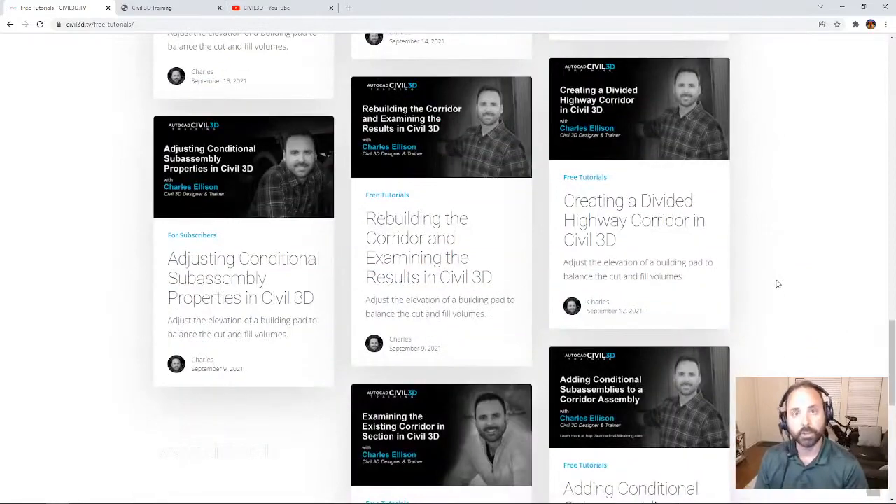
pyautogui.scroll(-1, 778, 283)
pyautogui.scroll(1, 778, 283)
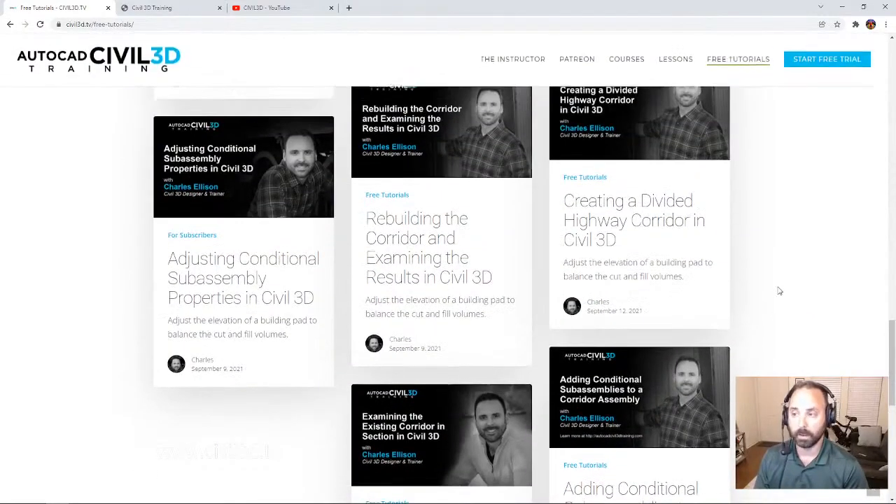
pyautogui.scroll(18, 781, 297)
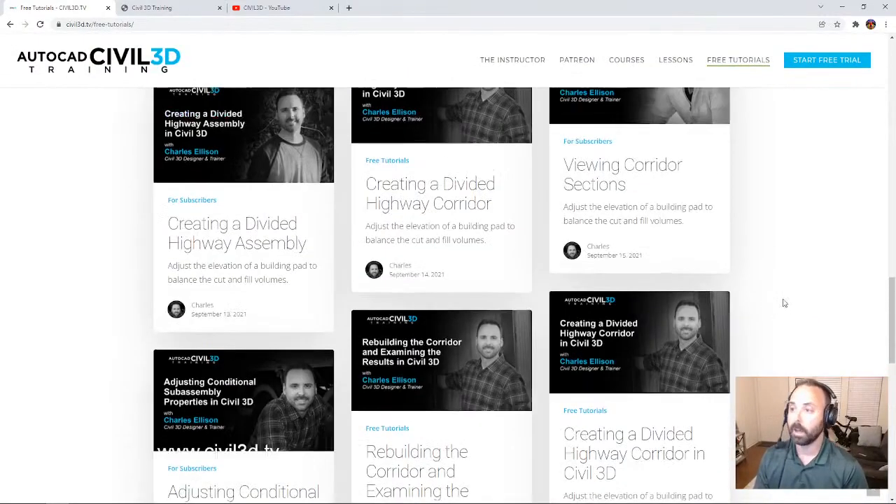
pyautogui.scroll(2, 789, 299)
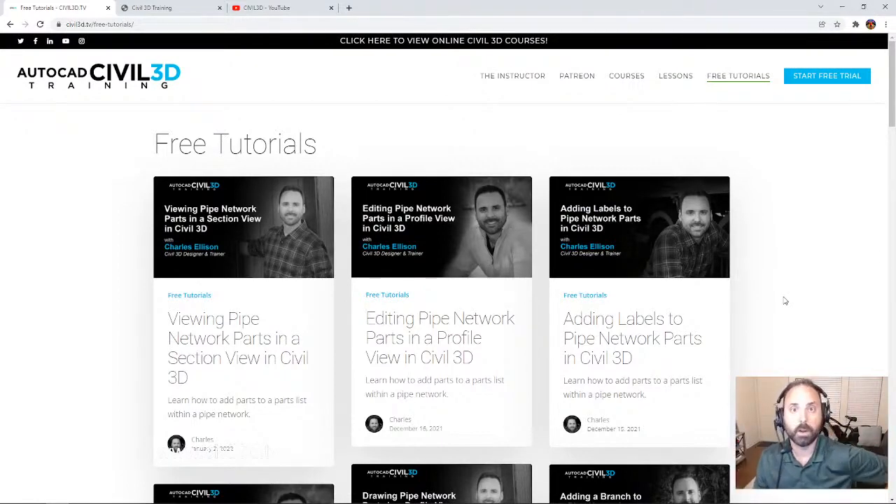
pyautogui.scroll(-6, 792, 338)
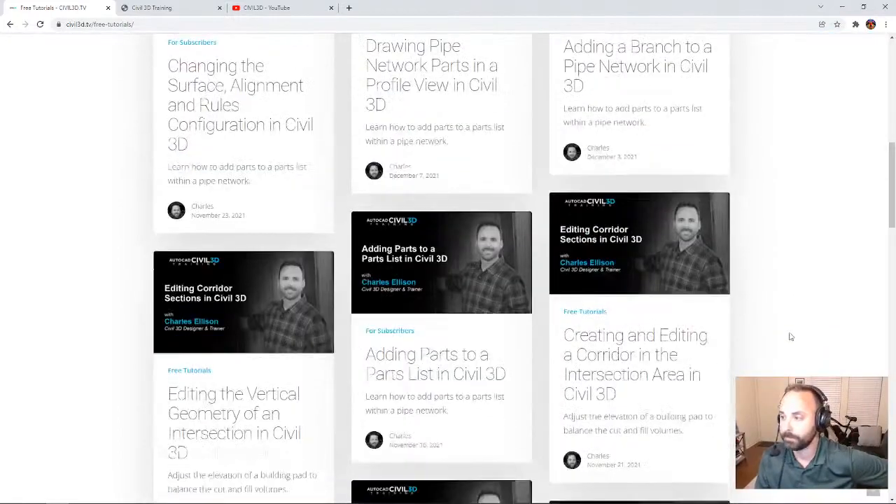
pyautogui.scroll(-4, 791, 340)
pyautogui.scroll(8, 790, 342)
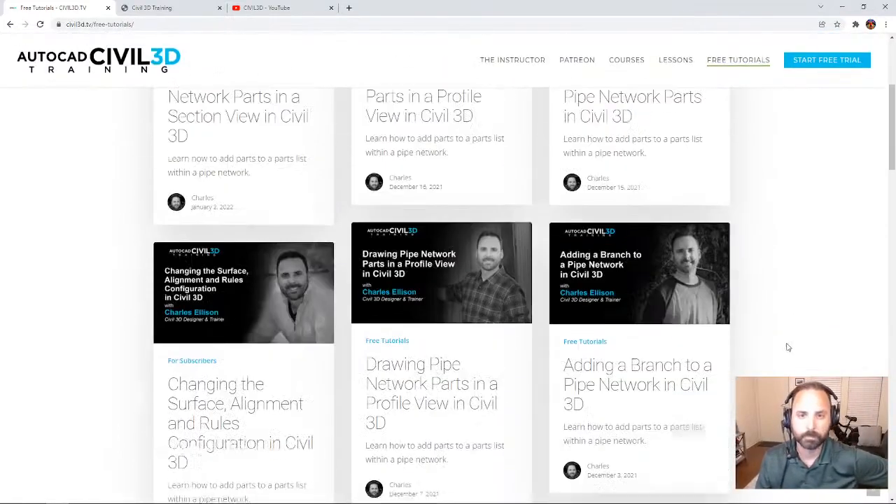
pyautogui.scroll(3, 788, 348)
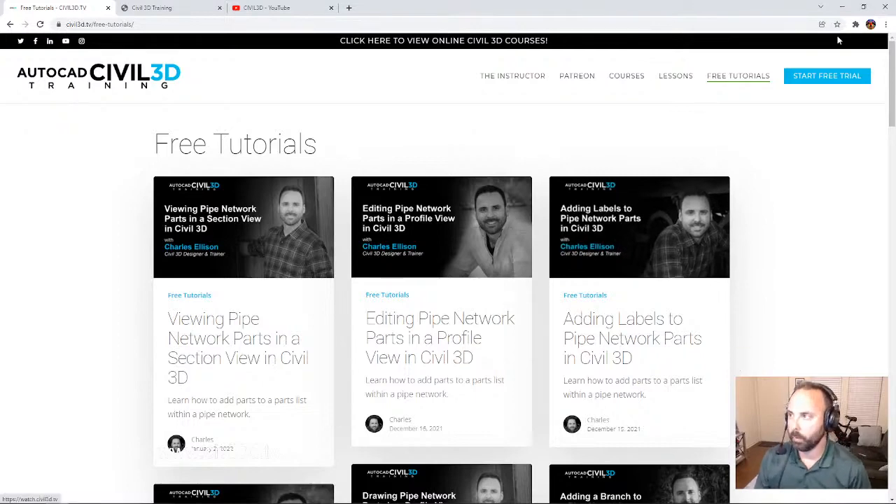
# - Minimize the browser to switch to the Labels-3a drawing in Autodesk Civil 3D
pyautogui.click(844, 8)
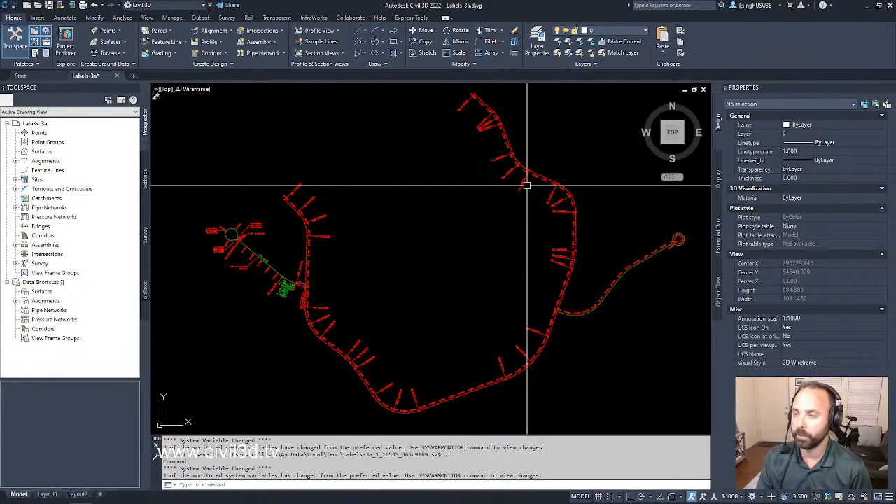
pyautogui.moveTo(484, 231)
pyautogui.mouseDown(button='middle')
pyautogui.moveTo(497, 248)
pyautogui.moveTo(500, 238)
pyautogui.moveTo(484, 241)
pyautogui.mouseUp(button='middle')
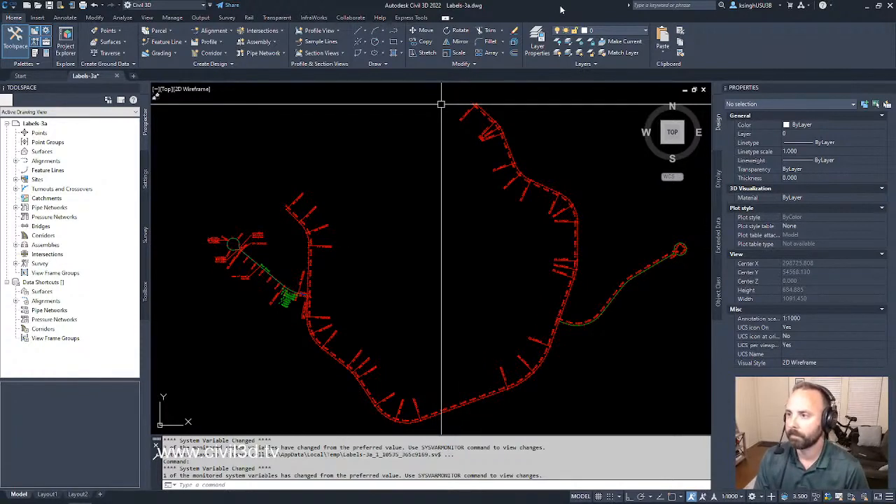
pyautogui.moveTo(489, 257)
pyautogui.mouseDown(button='middle')
pyautogui.moveTo(502, 248)
pyautogui.moveTo(484, 252)
pyautogui.mouseUp(button='middle')
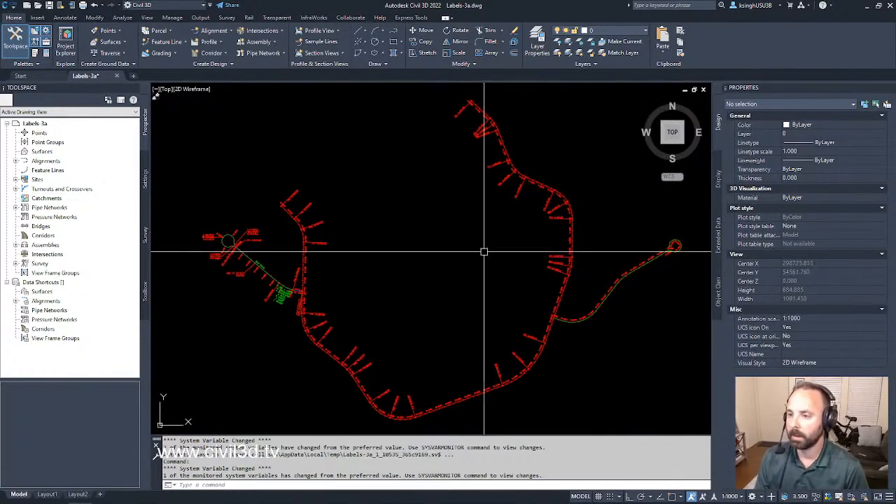
pyautogui.moveTo(484, 283)
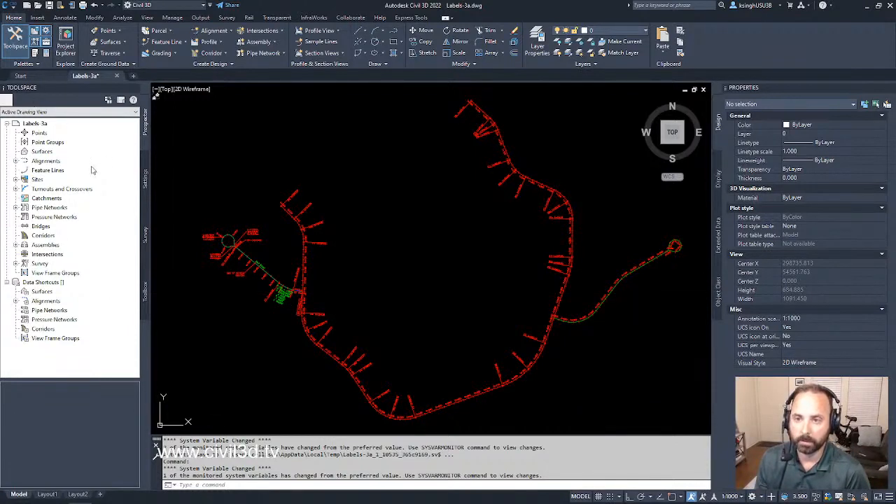
# - List the drawing's centerline alignments and zoom to the East Street alignment
pyautogui.click(16, 161)
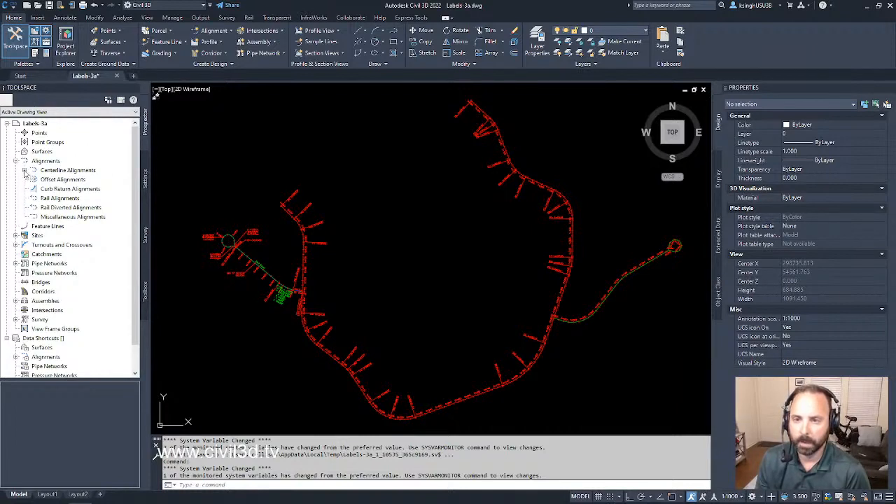
pyautogui.click(24, 170)
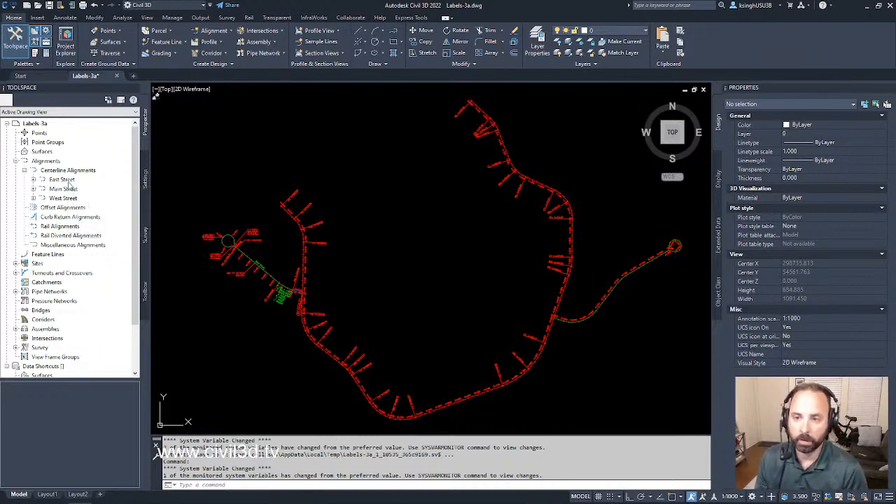
pyautogui.click(64, 180)
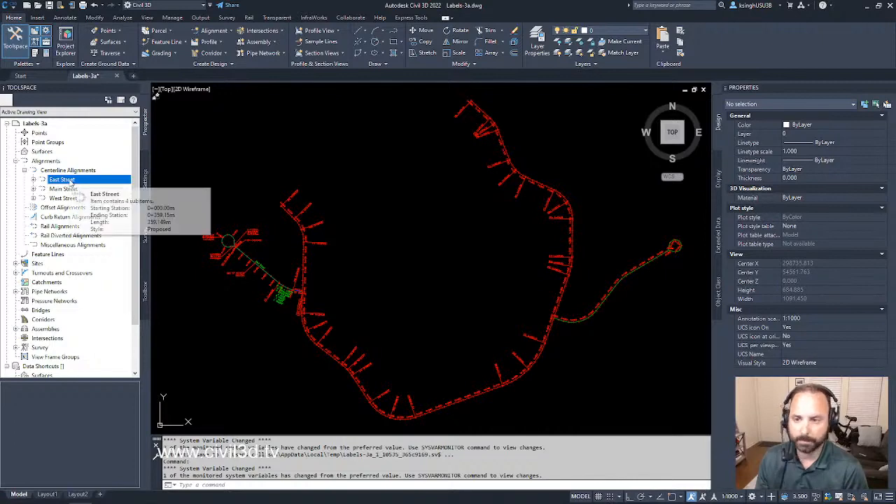
pyautogui.rightClick(71, 182)
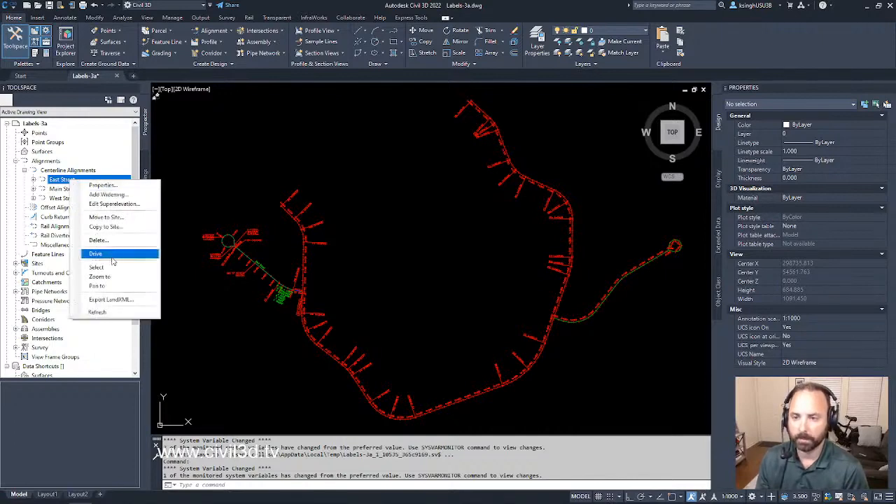
pyautogui.click(113, 279)
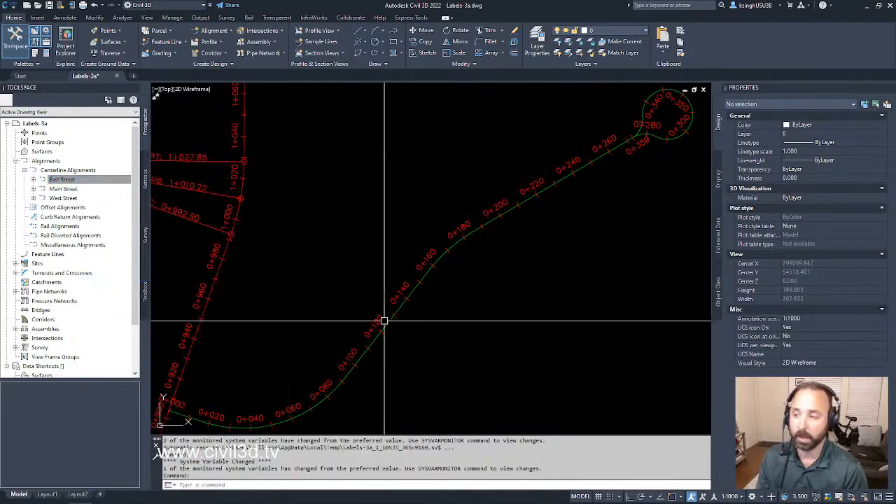
pyautogui.moveTo(411, 323)
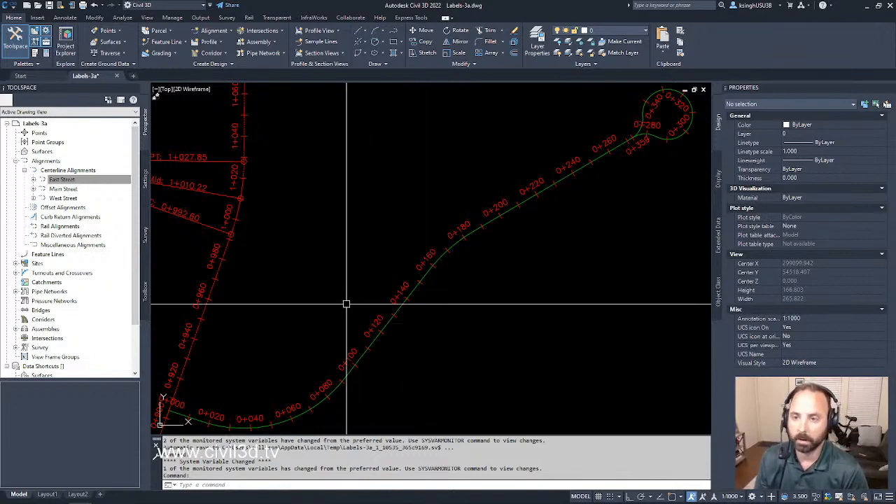
# - Zoom to the Main Street alignment and select it to highlight its full extent, clearing the selection when done
pyautogui.click(66, 190)
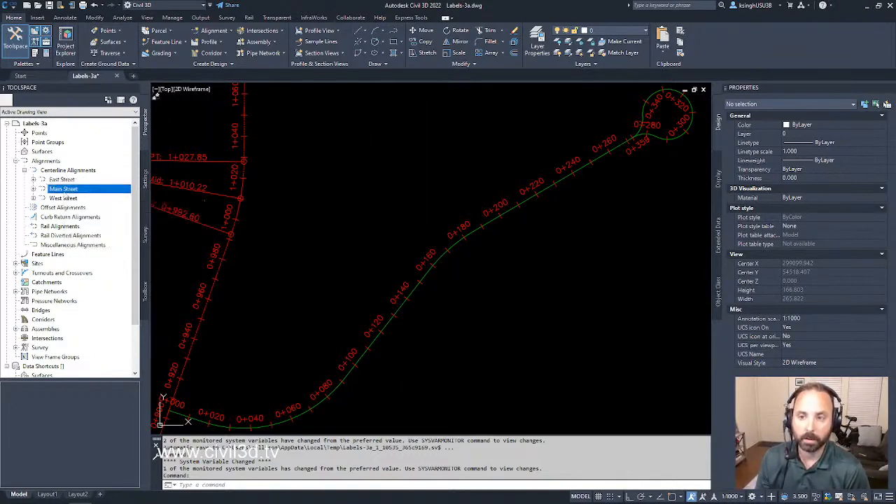
pyautogui.rightClick(72, 193)
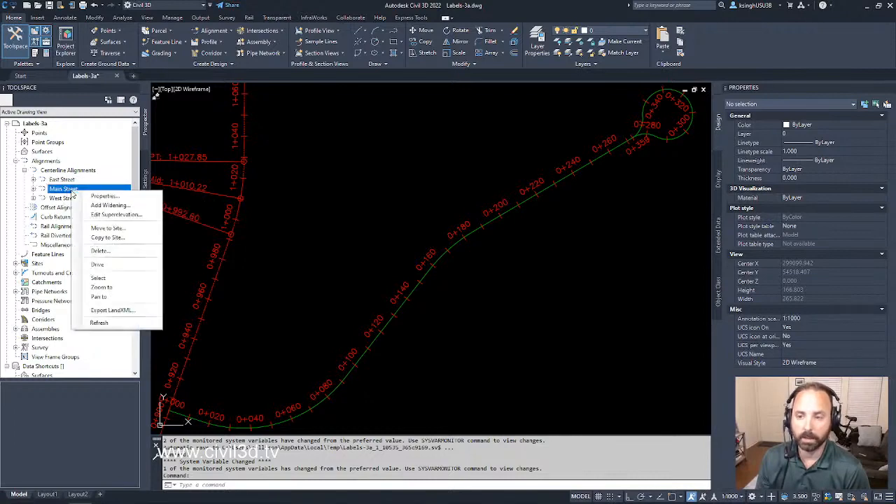
pyautogui.click(124, 288)
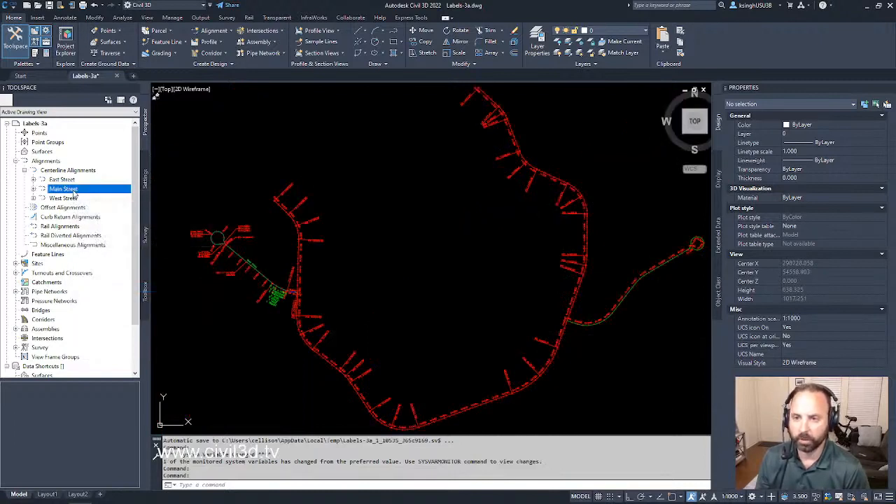
pyautogui.rightClick(75, 193)
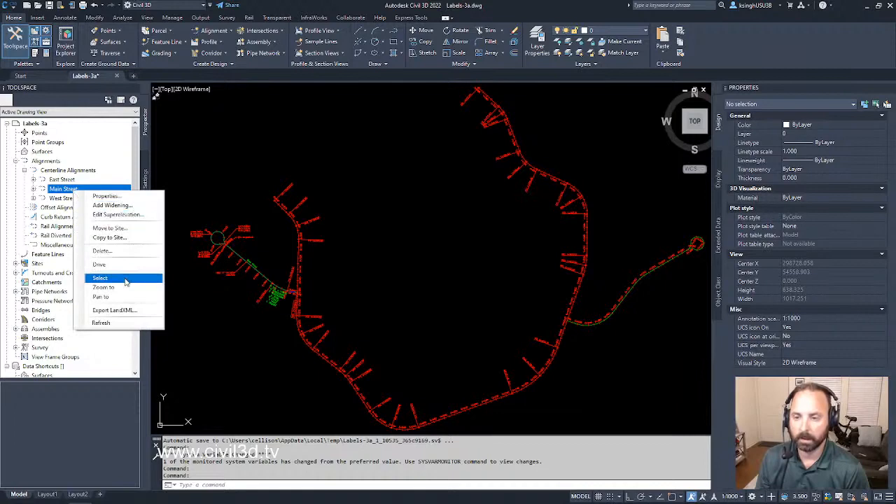
pyautogui.click(100, 278)
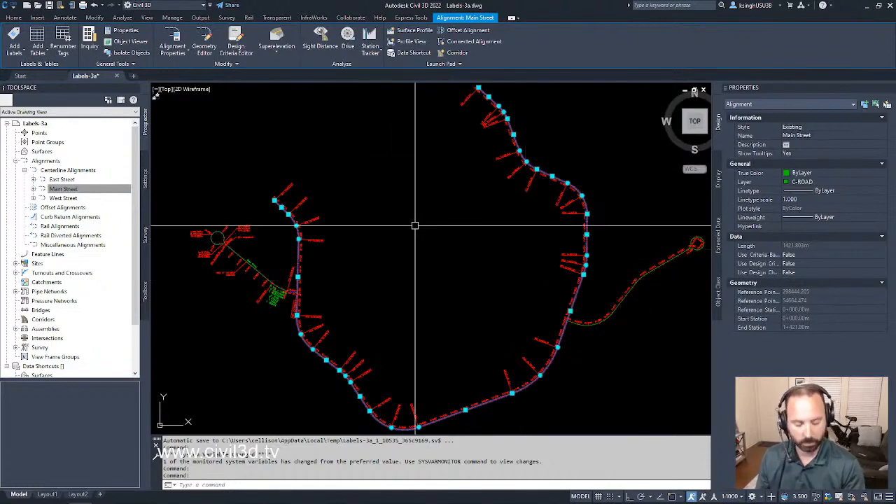
pyautogui.press('Escape')
pyautogui.press('Escape')
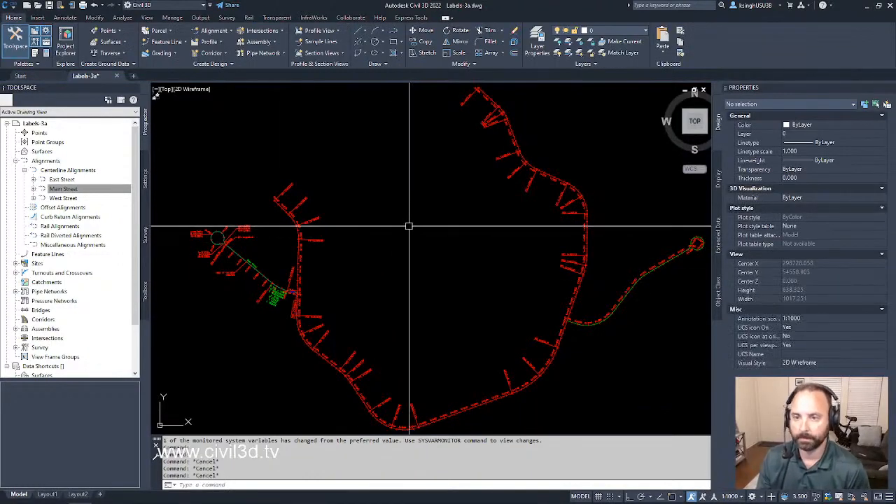
# - Zoom to the West Street alignment and examine its station, geometry point and curve labels near the Main Street junction
pyautogui.click(70, 199)
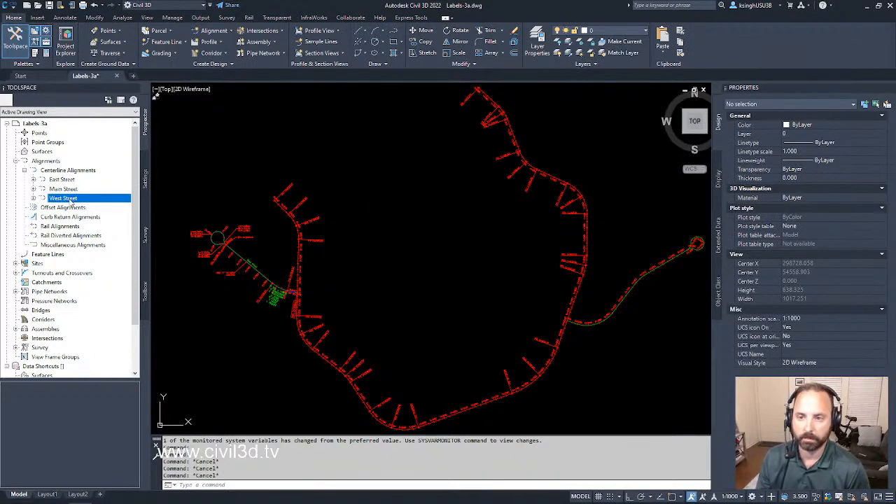
pyautogui.rightClick(71, 200)
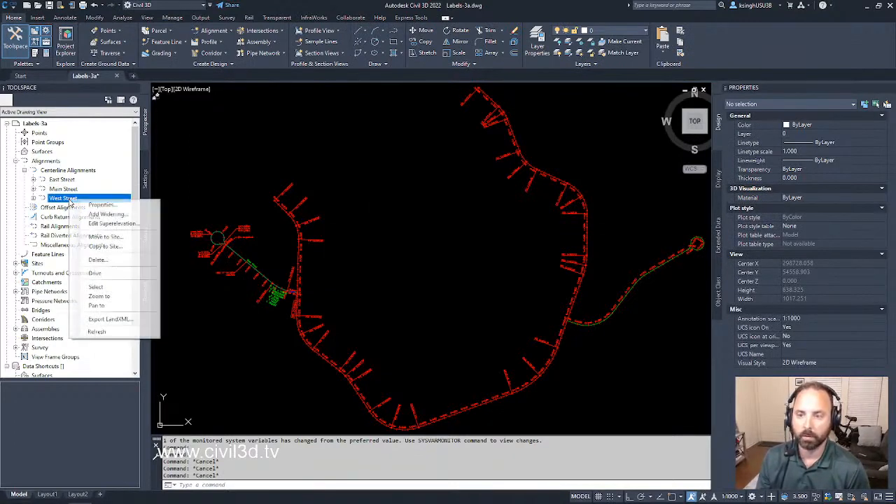
pyautogui.click(121, 297)
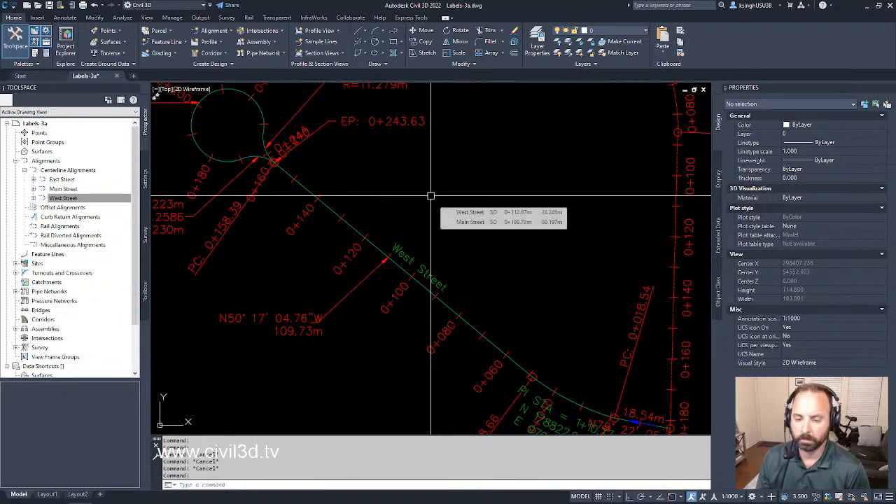
pyautogui.press('Escape')
pyautogui.moveTo(512, 270); pyautogui.dragTo(457, 189, button='middle')
pyautogui.moveTo(478, 224); pyautogui.dragTo(420, 175, button='middle')
pyautogui.scroll(2, 476, 311)
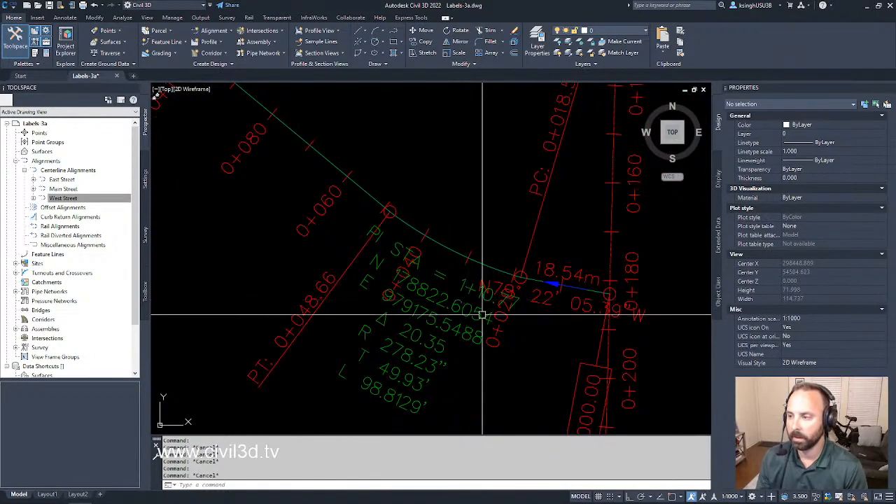
pyautogui.scroll(-2, 548, 262)
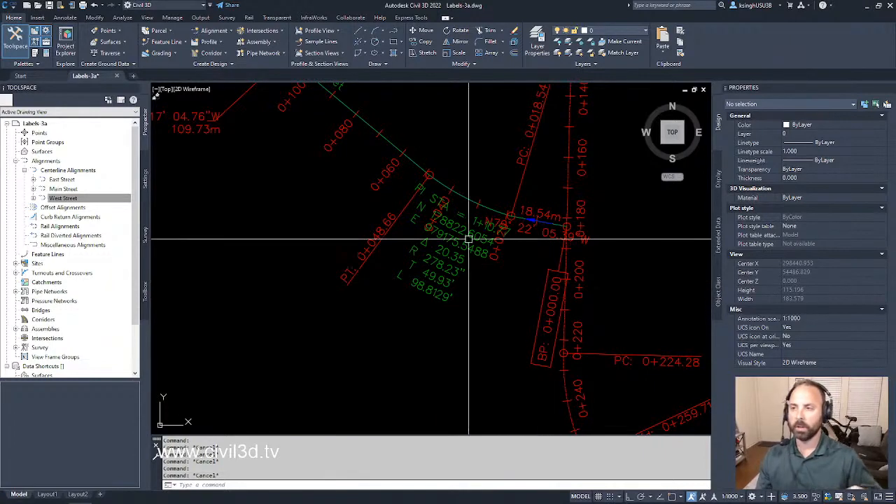
pyautogui.moveTo(353, 138); pyautogui.dragTo(353, 152, button='middle')
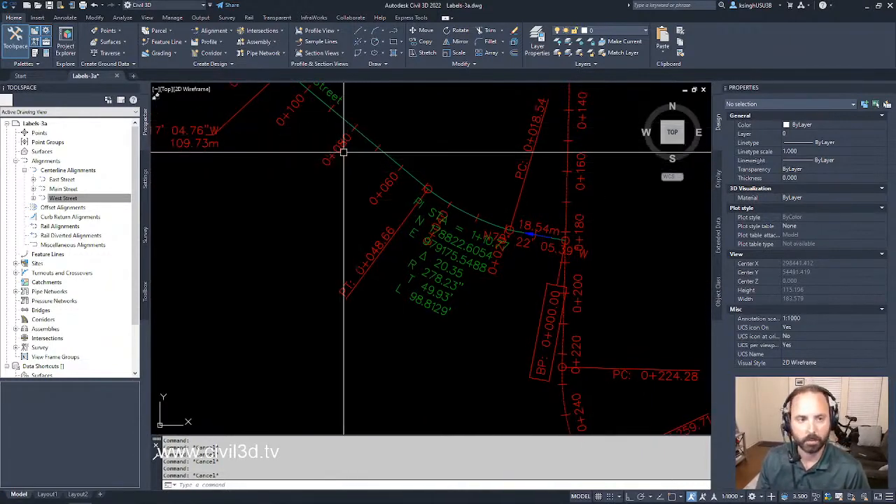
pyautogui.moveTo(344, 156)
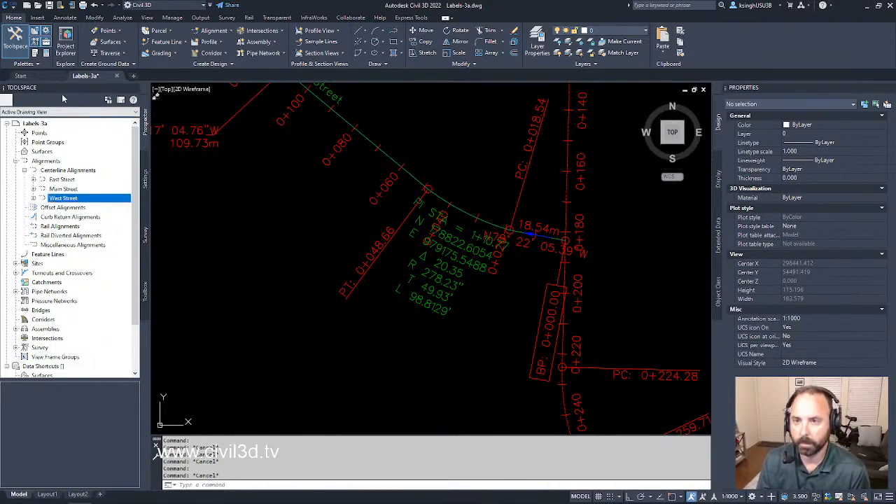
# - Display the drawing's settings tree and shrink the command line window to a single line, keeping it open
pyautogui.click(145, 196)
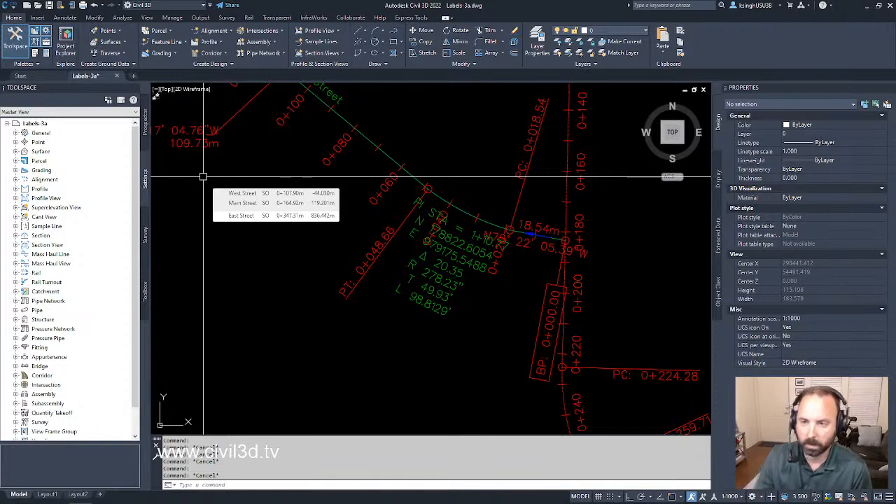
pyautogui.click(34, 125)
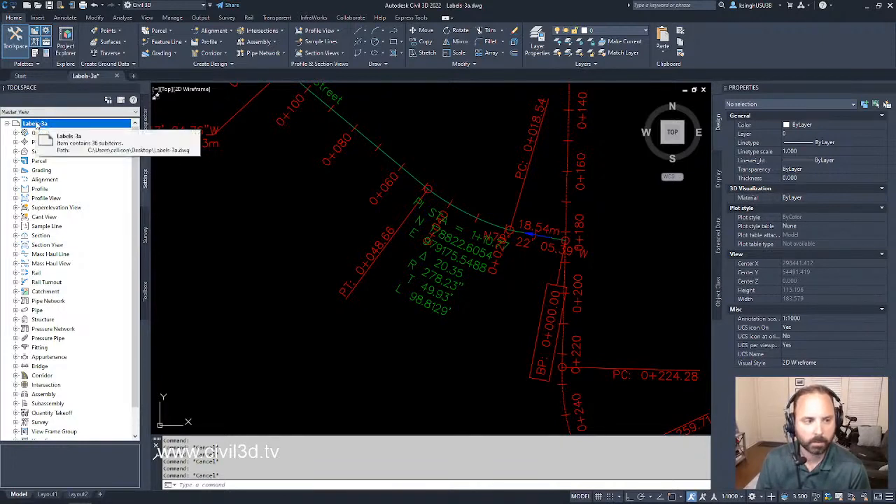
pyautogui.click(156, 444)
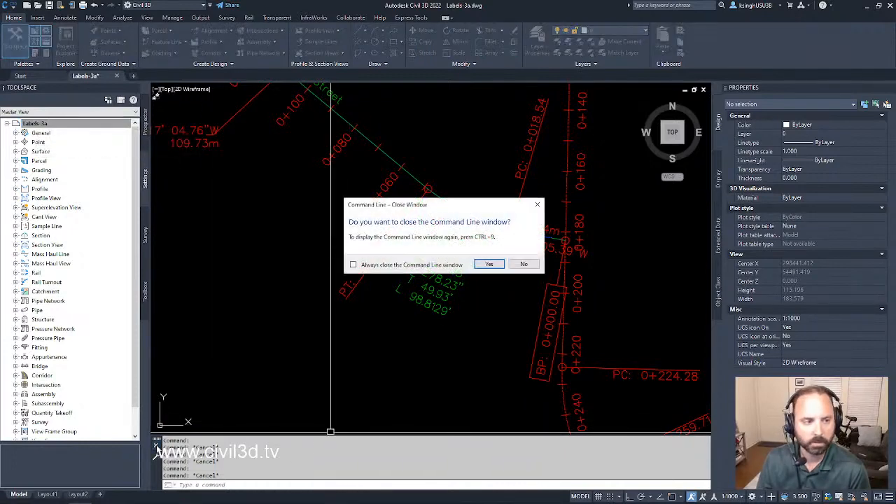
pyautogui.click(524, 264)
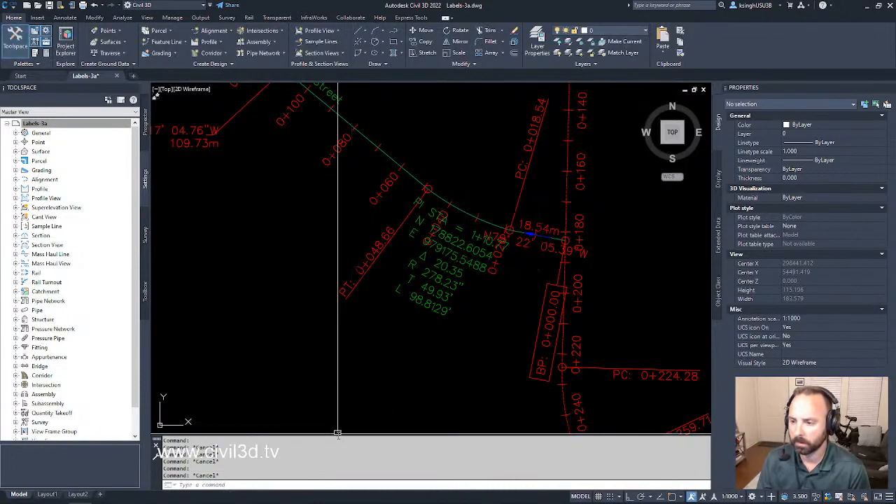
pyautogui.moveTo(336, 432); pyautogui.dragTo(337, 467)
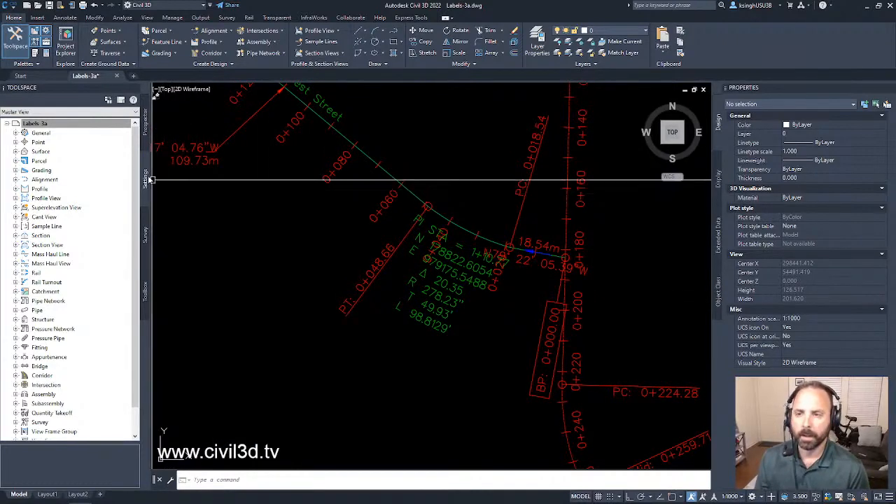
# - Open the drawing settings of Labels-3a and show the Abbreviations
pyautogui.click(39, 124)
pyautogui.rightClick(42, 126)
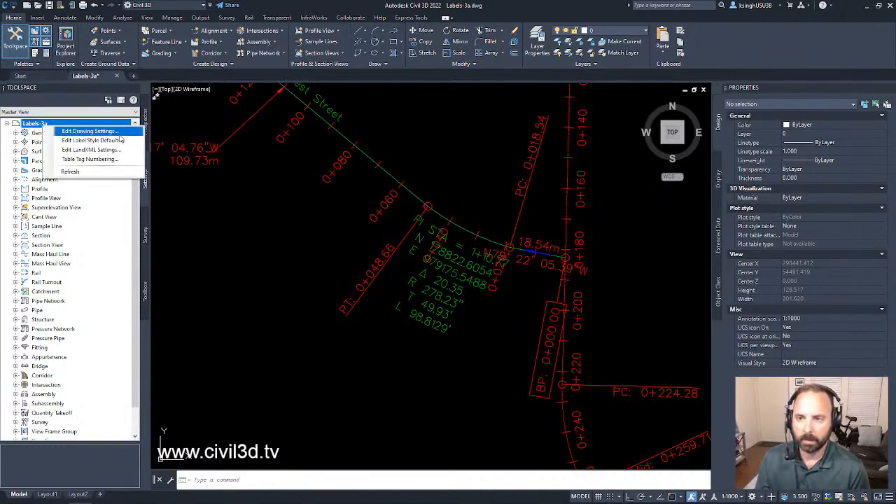
pyautogui.click(91, 132)
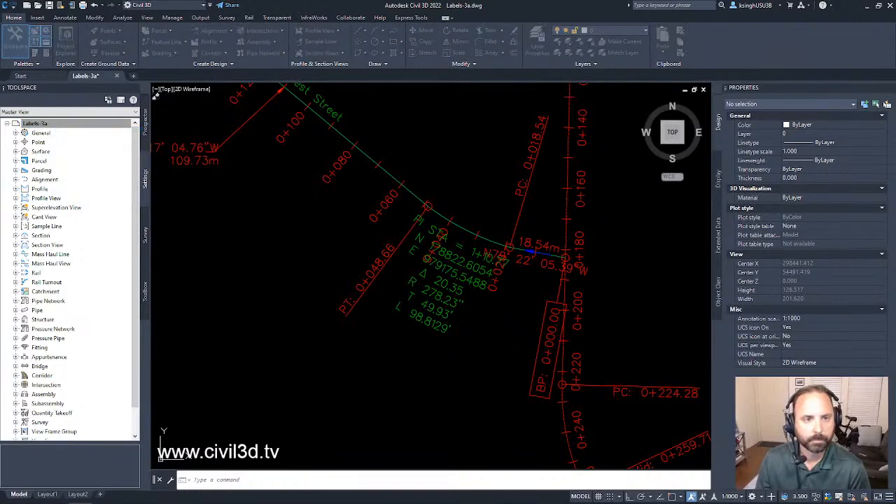
pyautogui.moveTo(356, 158); pyautogui.dragTo(488, 164)
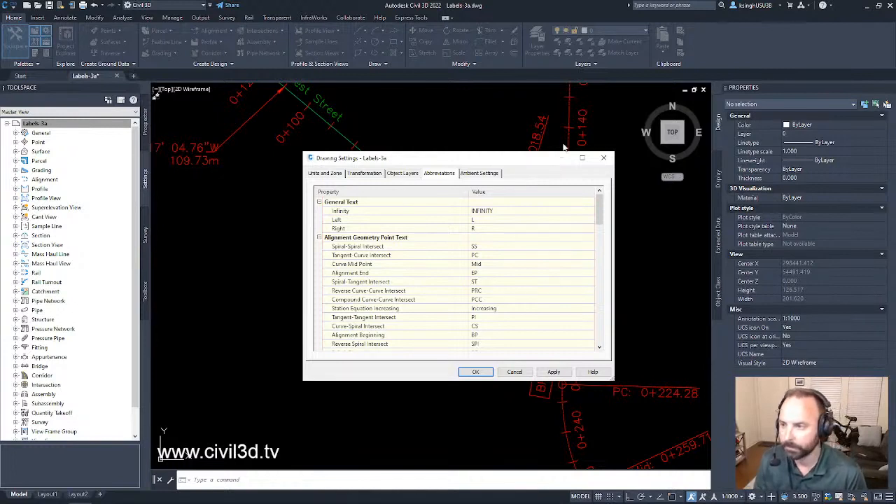
# - Set the Alignment End abbreviation in the Alignment Geometry Point Text group to End
pyautogui.scroll(-1, 401, 249)
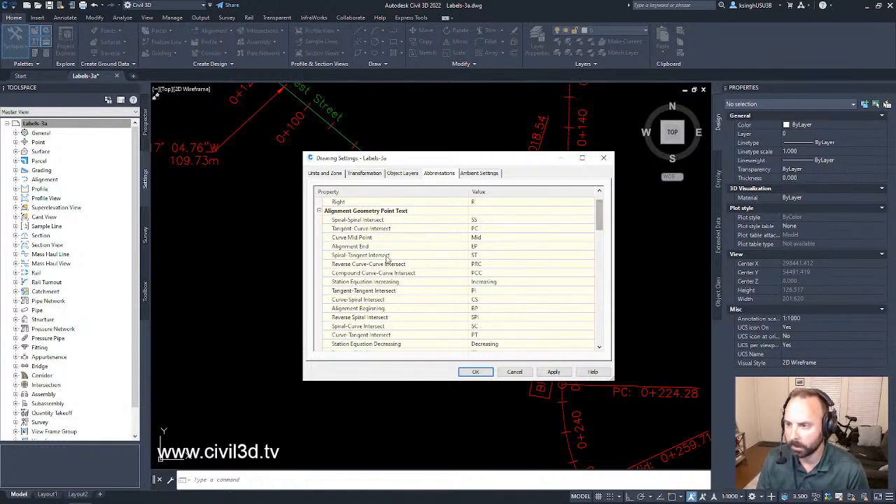
pyautogui.click(480, 247)
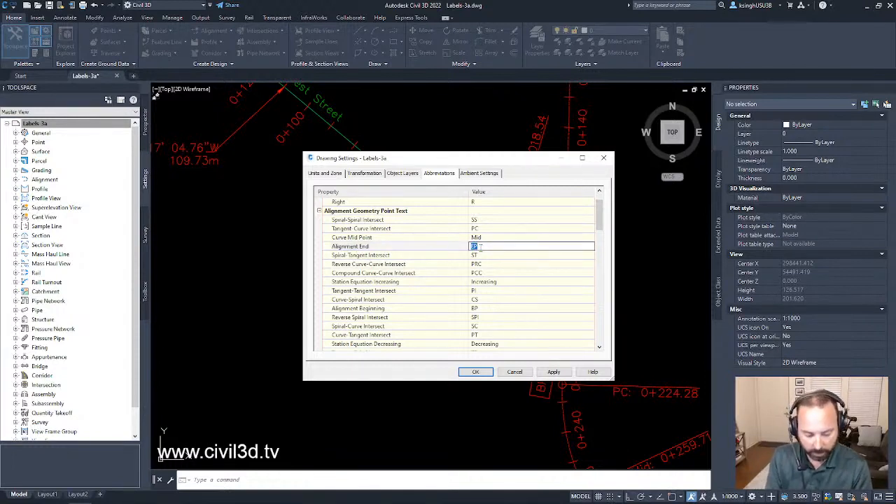
pyautogui.write('End')
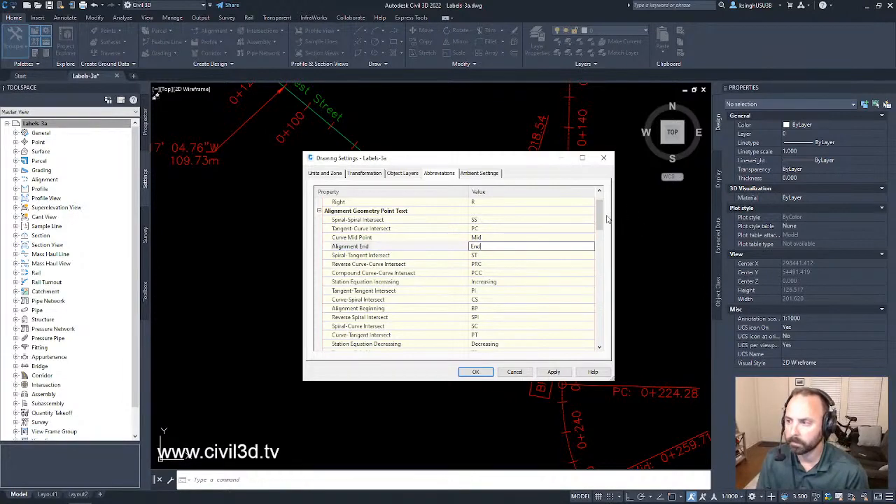
pyautogui.moveTo(601, 217); pyautogui.dragTo(603, 224)
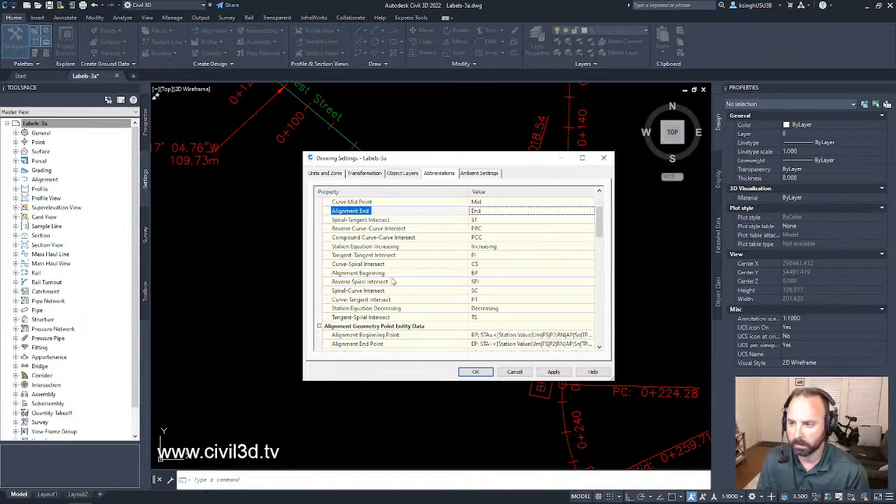
pyautogui.scroll(1, 393, 322)
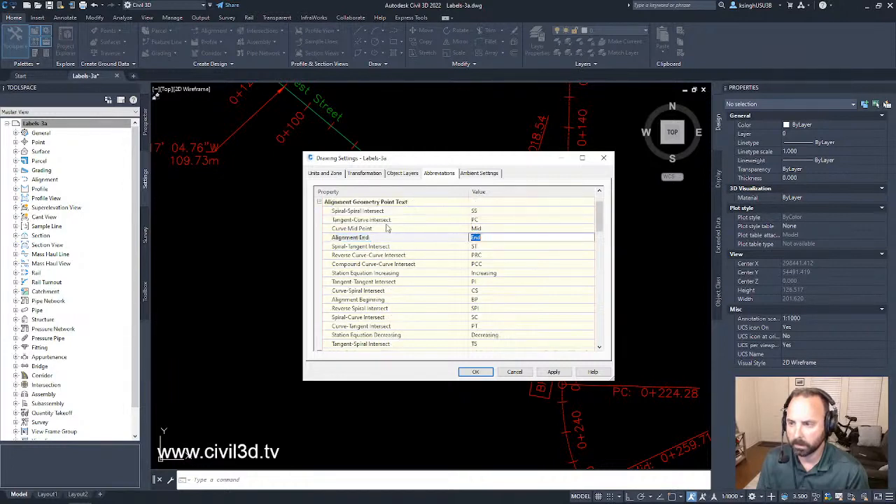
# - Set the Tangent-Curve Intersect abbreviation to Tan-Cur and Curve-Tangent Intersect to Cur-Tan, and accept the drawing settings
pyautogui.click(480, 221)
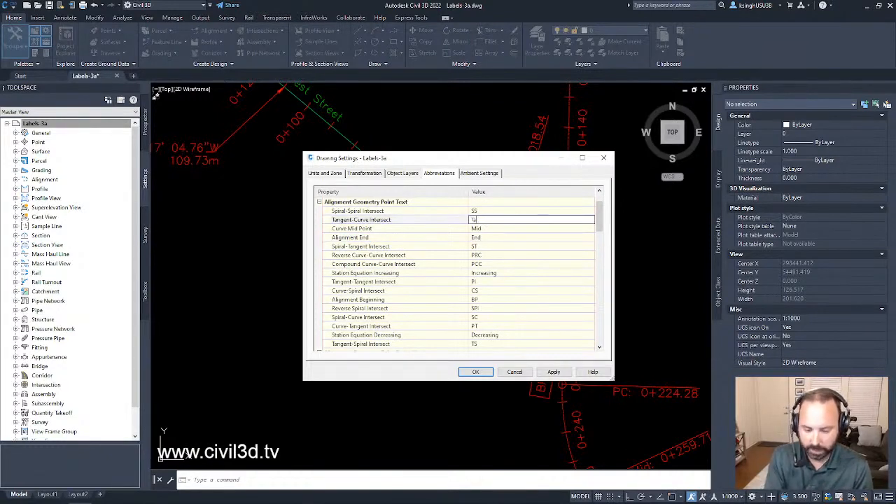
pyautogui.write('Tan-Cur')
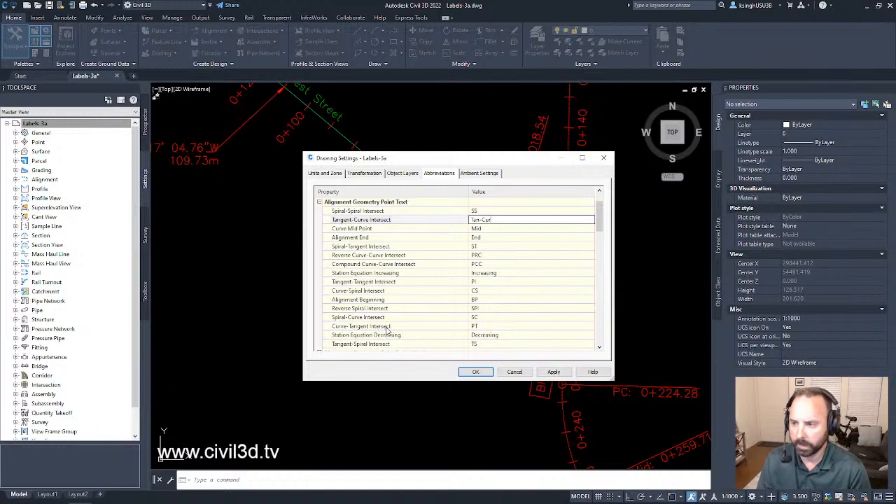
pyautogui.click(479, 327)
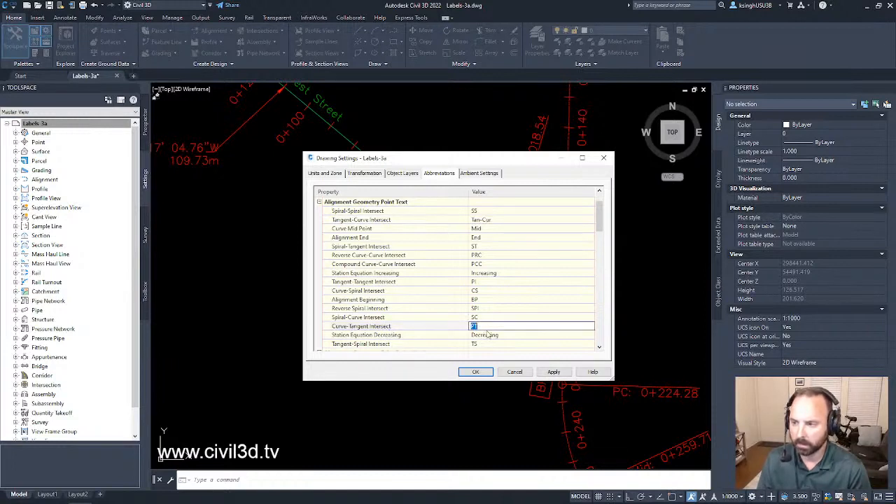
pyautogui.write('Cur')
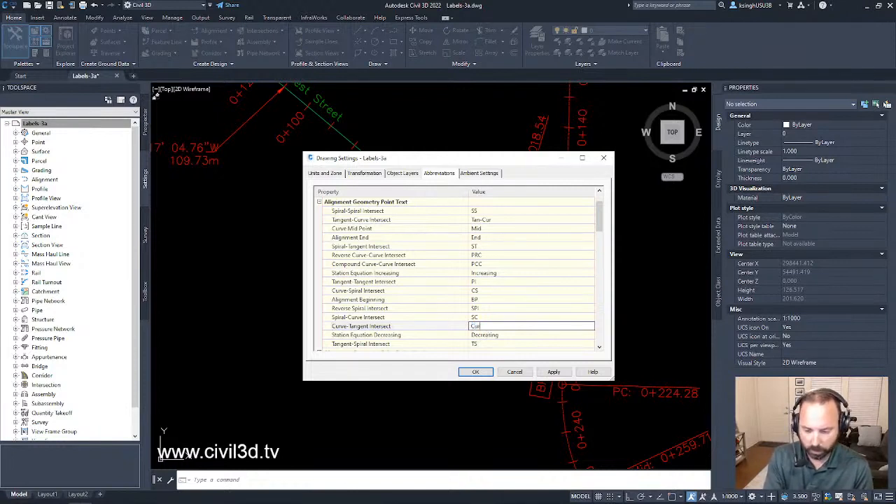
pyautogui.write('-Tan')
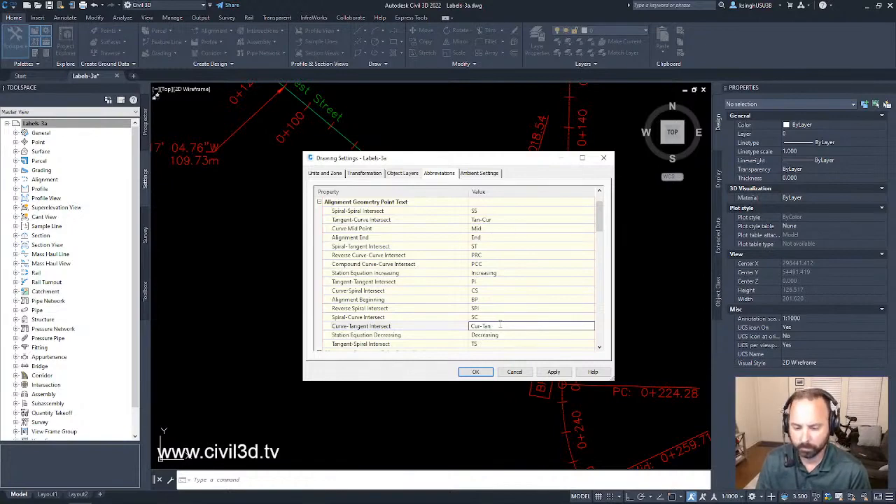
pyautogui.click(476, 372)
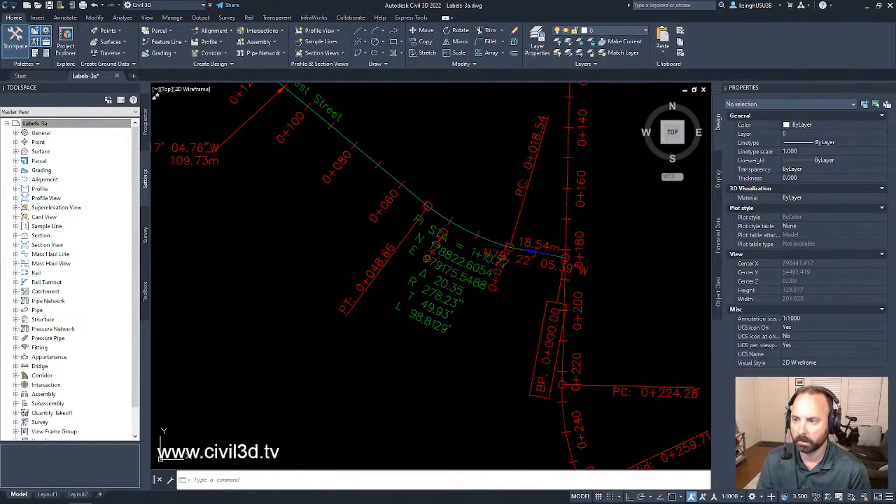
# - Regenerate the drawing with REGEN to refresh the geometry point labels around the West Street curve
pyautogui.scroll(-3, 320, 280)
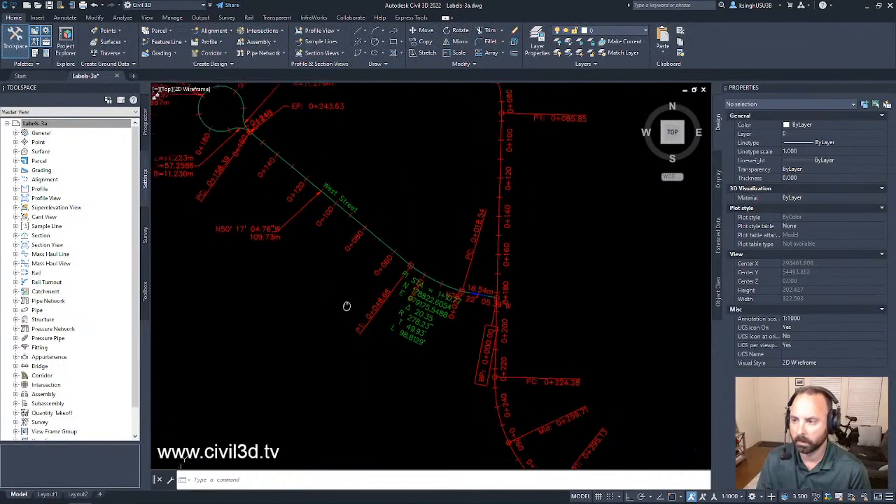
pyautogui.scroll(2, 346, 306)
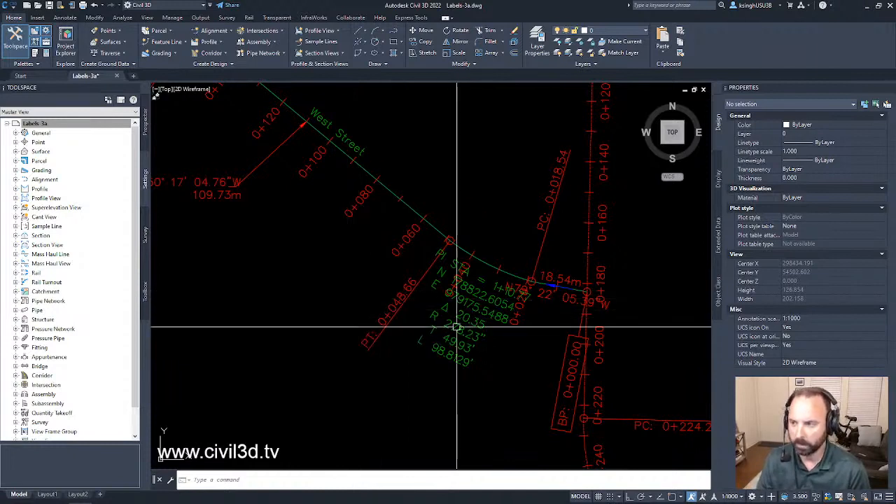
pyautogui.moveTo(512, 393); pyautogui.dragTo(481, 416, button='middle')
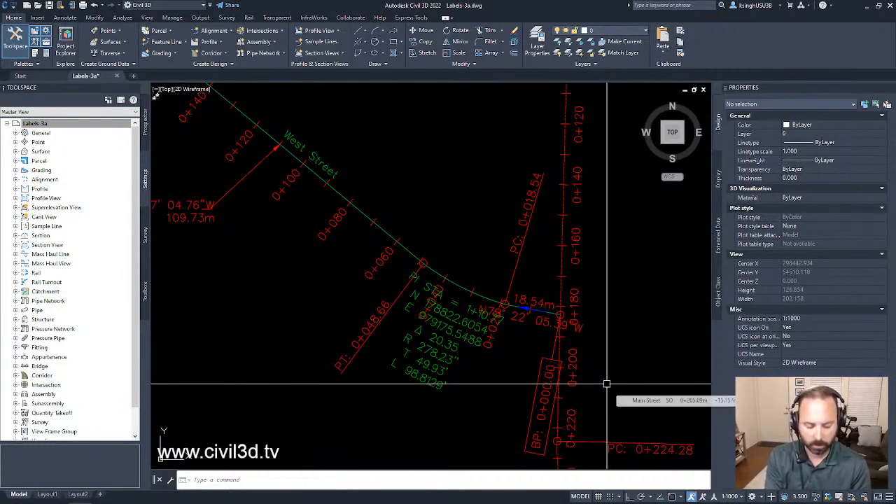
pyautogui.write('rege')
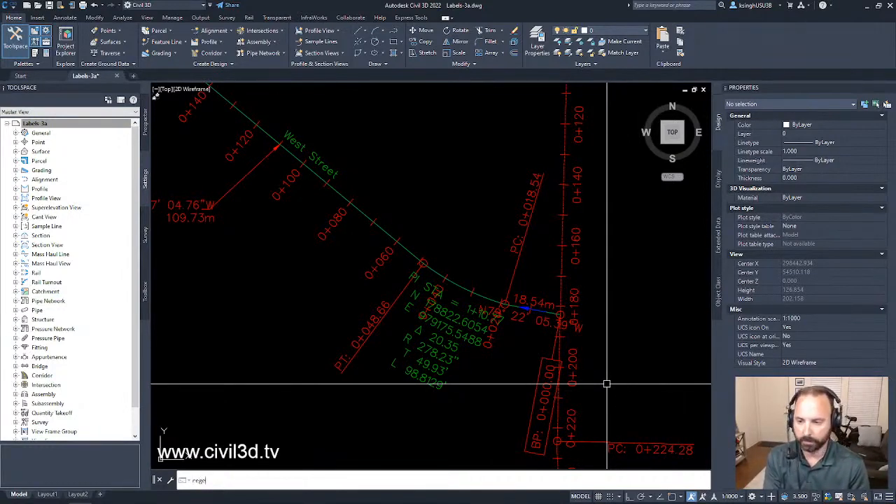
pyautogui.write('n')
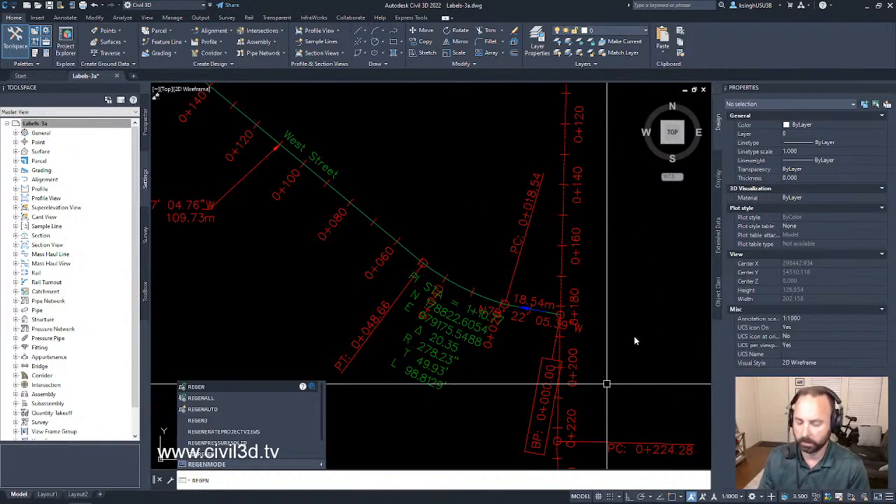
pyautogui.press('Return')
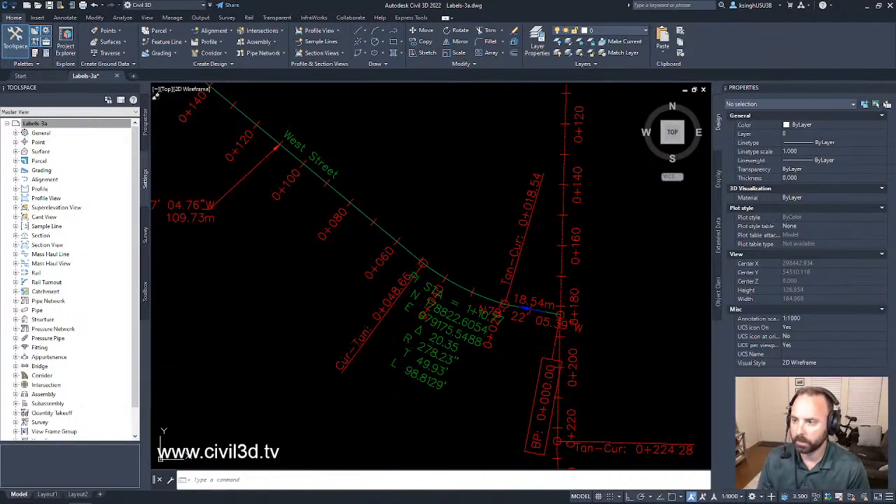
# - Inspect the geometry point label groups at the West Street curve and along the Main Street curve south of the junction
pyautogui.click(378, 323)
pyautogui.press('Escape')
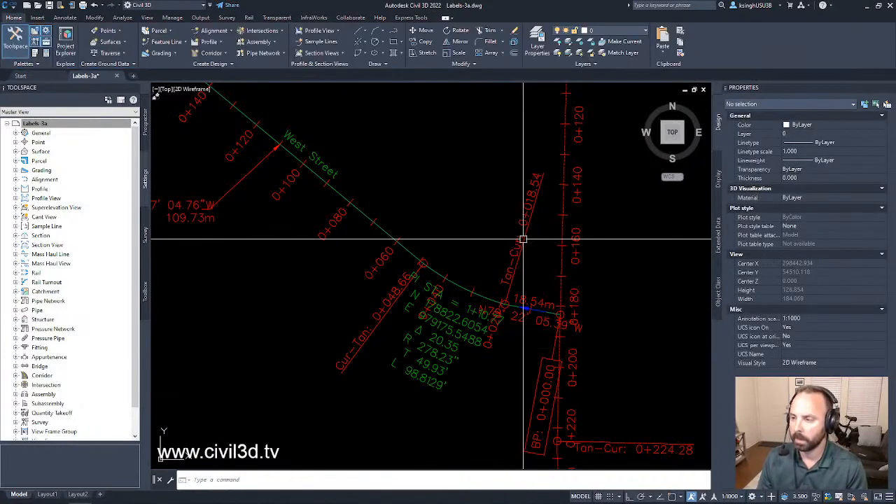
pyautogui.click(523, 240)
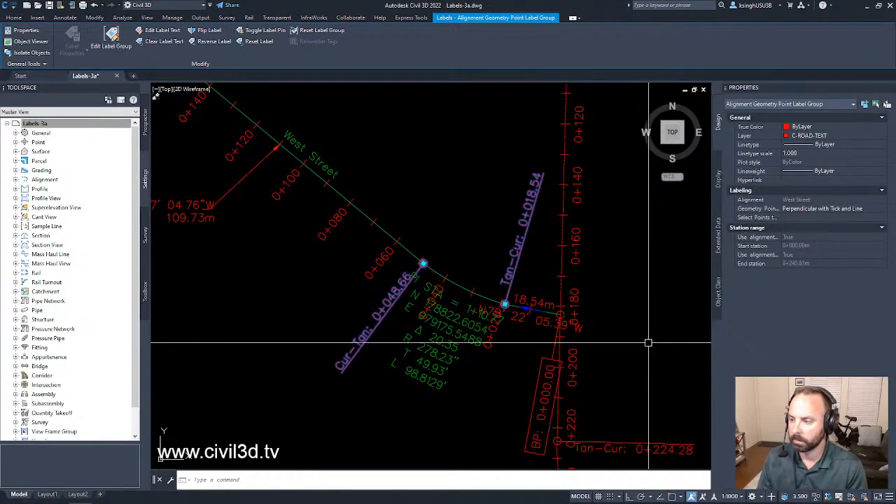
pyautogui.press('Escape')
pyautogui.moveTo(638, 366); pyautogui.dragTo(570, 299, button='middle')
pyautogui.click(580, 332)
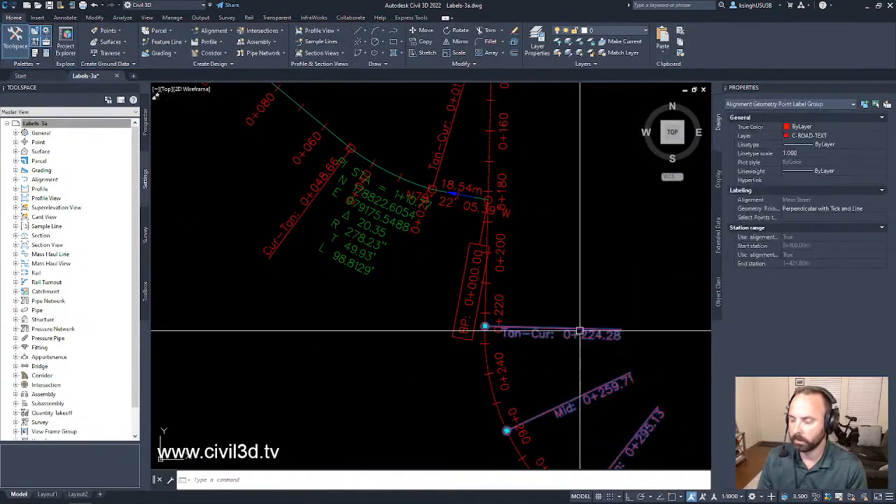
pyautogui.scroll(-1, 575, 300)
pyautogui.scroll(2, 610, 405)
pyautogui.moveTo(613, 415); pyautogui.dragTo(605, 390, button='middle')
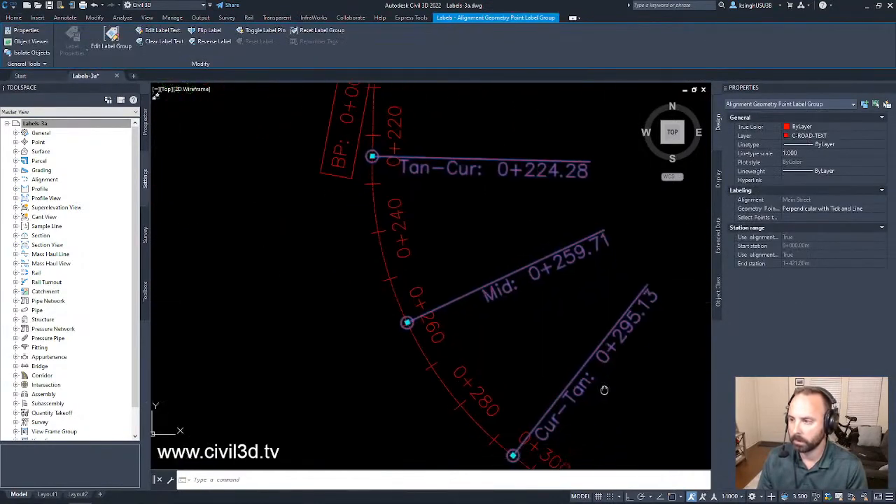
pyautogui.press('Escape')
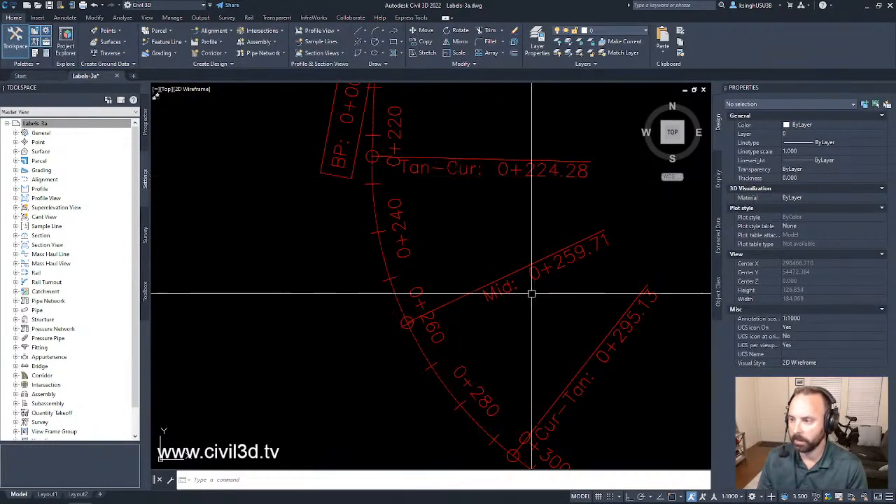
# - Examine the alignment end label at the West Street cul-de-sac and review the geometry point labels along both streets
pyautogui.scroll(-2, 568, 400)
pyautogui.moveTo(554, 322); pyautogui.dragTo(572, 450, button='middle')
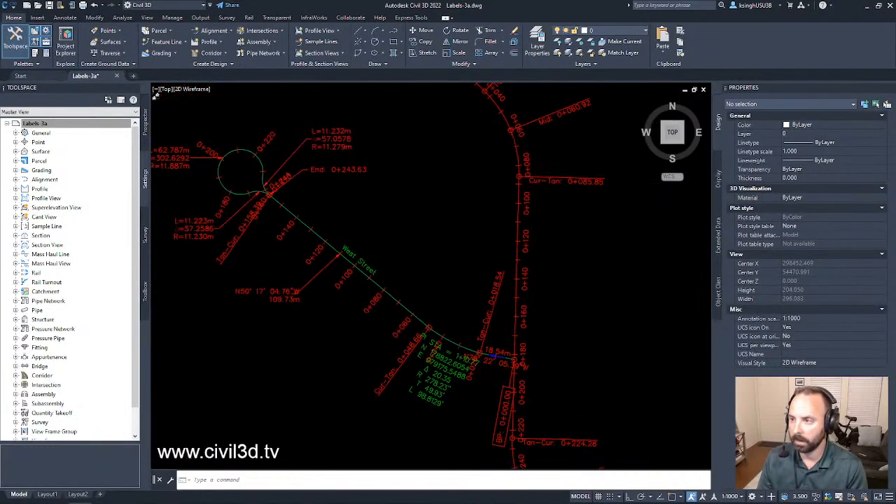
pyautogui.moveTo(558, 270); pyautogui.dragTo(568, 348, button='middle')
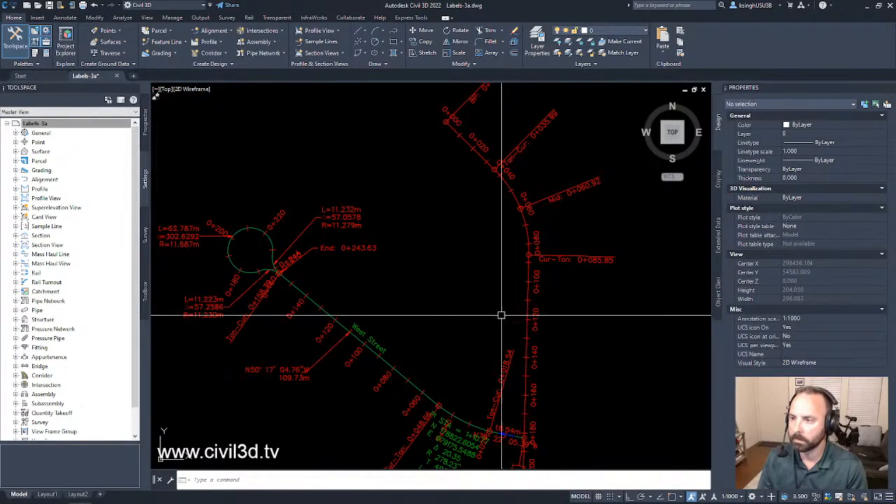
pyautogui.moveTo(459, 332)
pyautogui.mouseDown(button='middle')
pyautogui.moveTo(494, 274)
pyautogui.moveTo(483, 278)
pyautogui.mouseUp(button='middle')
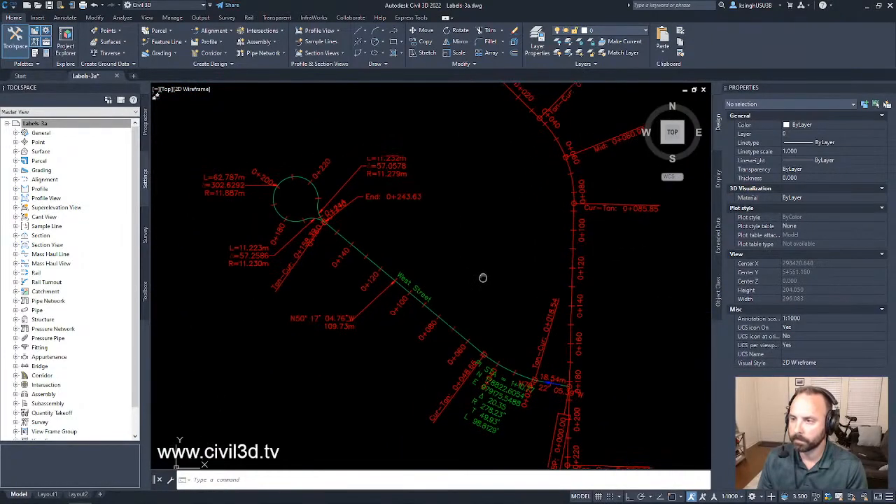
pyautogui.click(413, 195)
pyautogui.scroll(2, 330, 210)
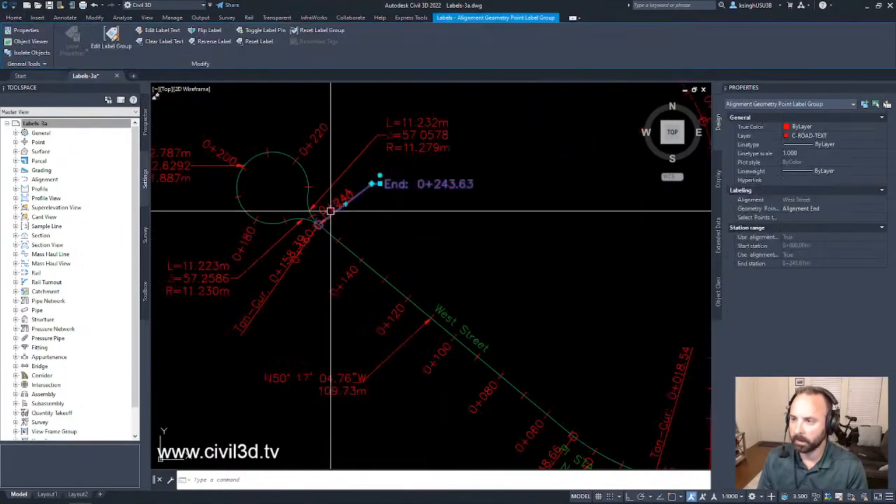
pyautogui.scroll(3, 318, 235)
pyautogui.scroll(-9, 336, 238)
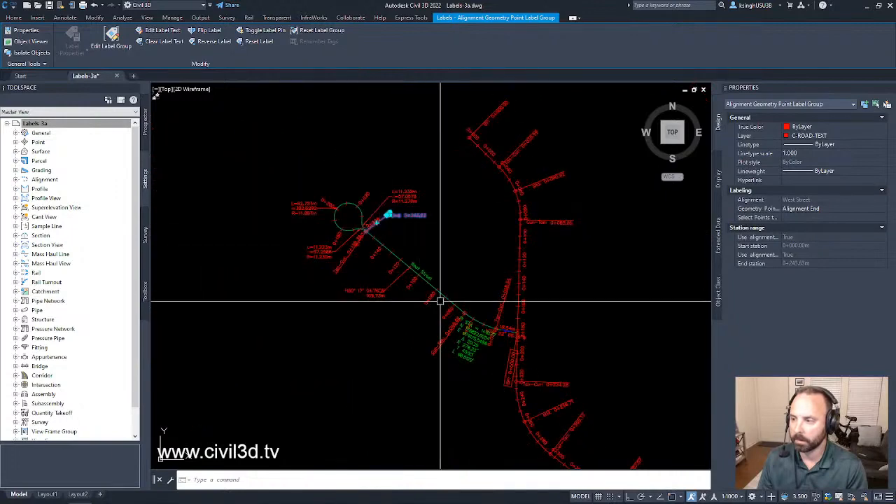
pyautogui.scroll(6, 440, 301)
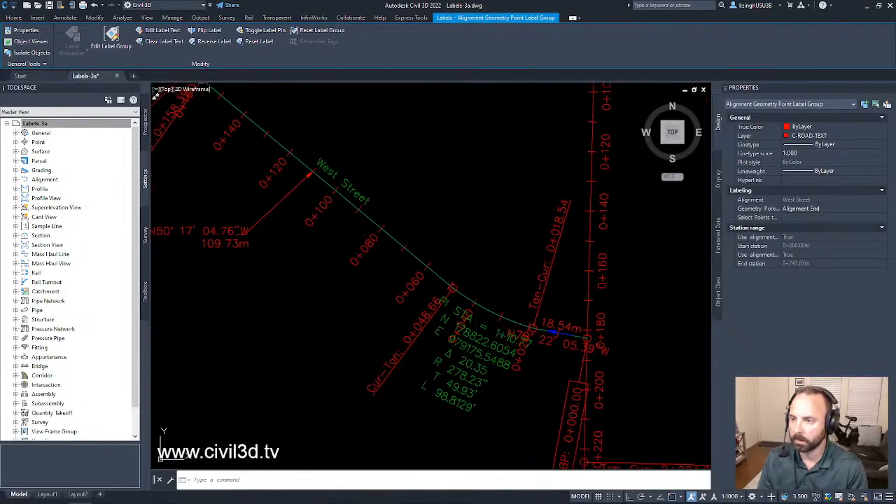
pyautogui.press('Escape')
pyautogui.moveTo(494, 305)
pyautogui.mouseDown(button='middle')
pyautogui.moveTo(468, 286)
pyautogui.moveTo(463, 299)
pyautogui.mouseUp(button='middle')
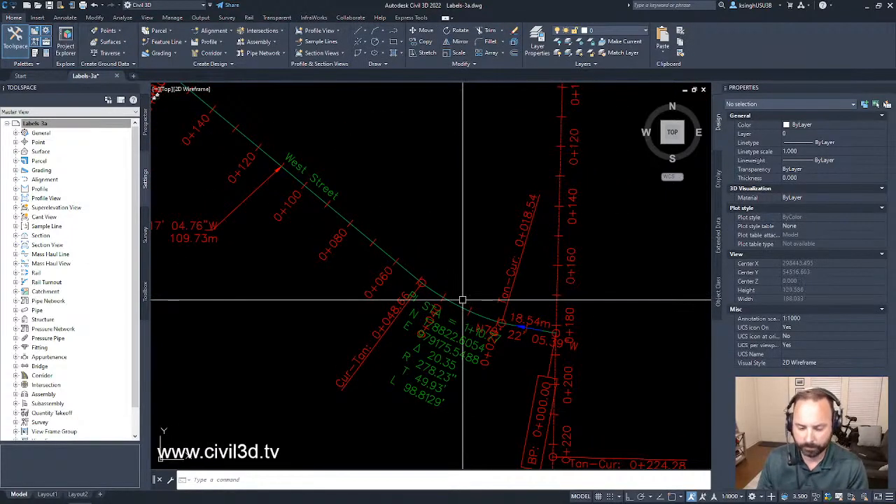
pyautogui.moveTo(463, 300)
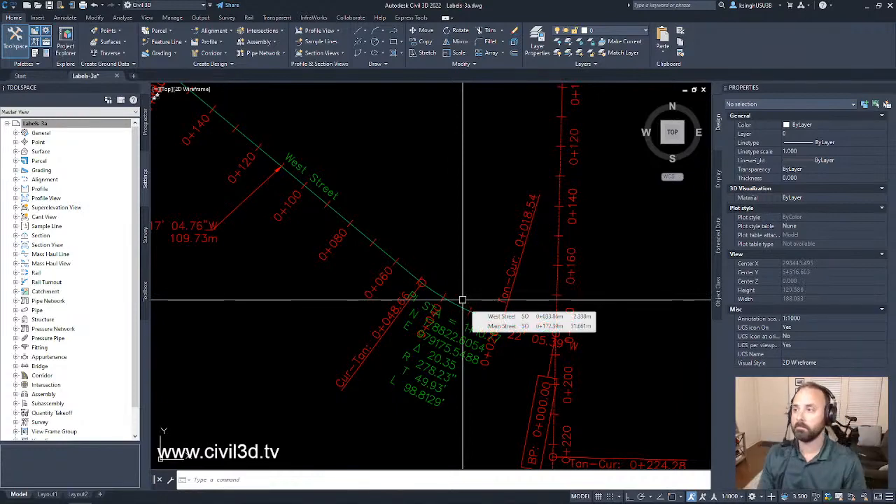
pyautogui.scroll(-2, 462, 301)
pyautogui.moveTo(452, 245); pyautogui.dragTo(455, 284, button='middle')
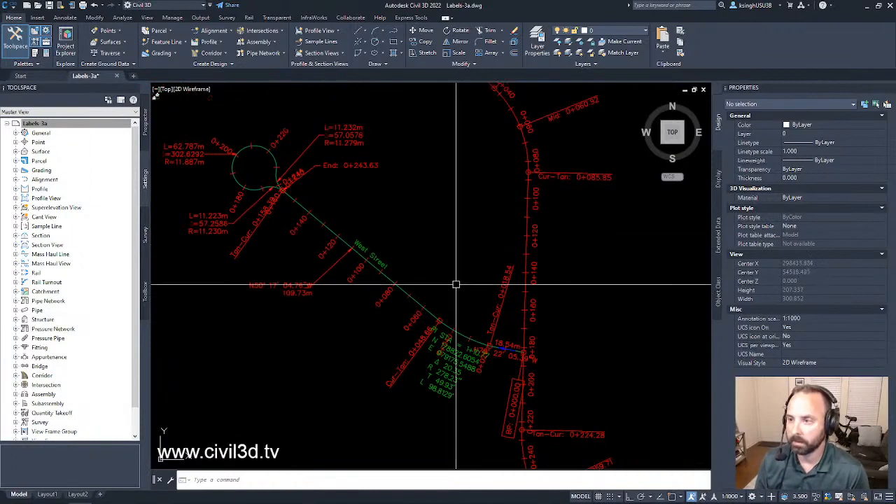
pyautogui.moveTo(456, 254); pyautogui.dragTo(455, 263, button='middle')
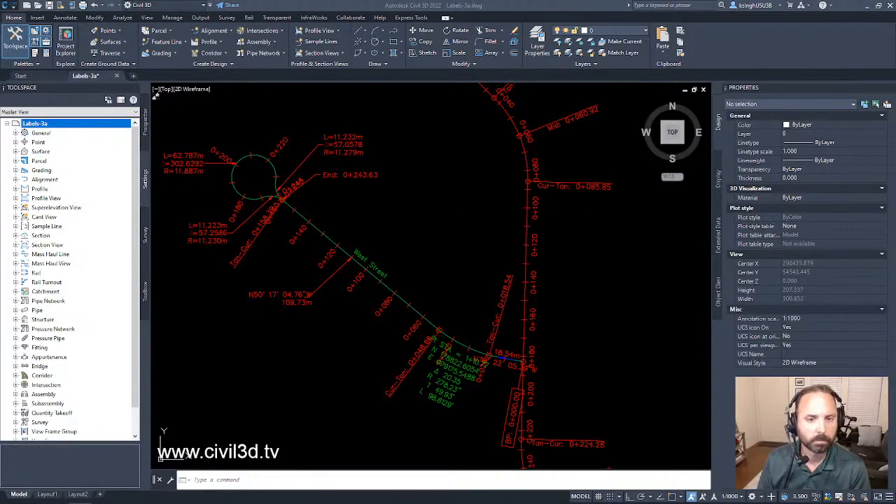
# - Open a File Explorer window and move it clear of the drawing
pyautogui.press('super+e')
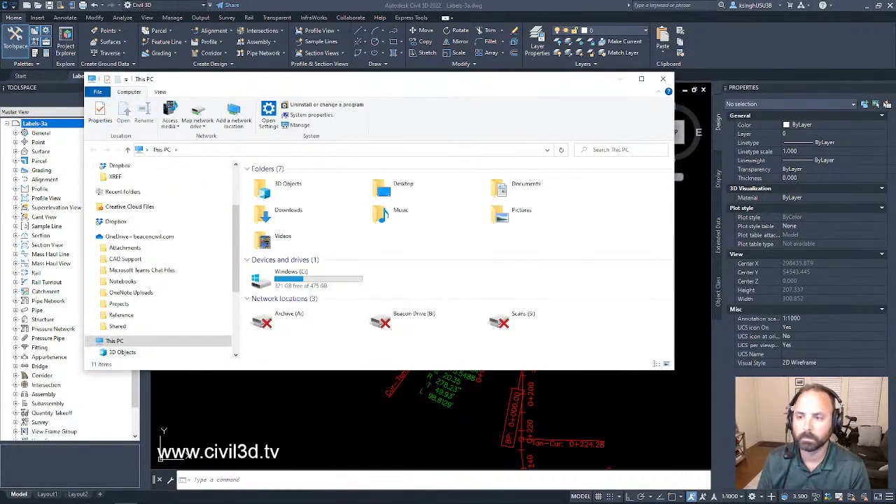
pyautogui.moveTo(454, 84); pyautogui.dragTo(0, 112)
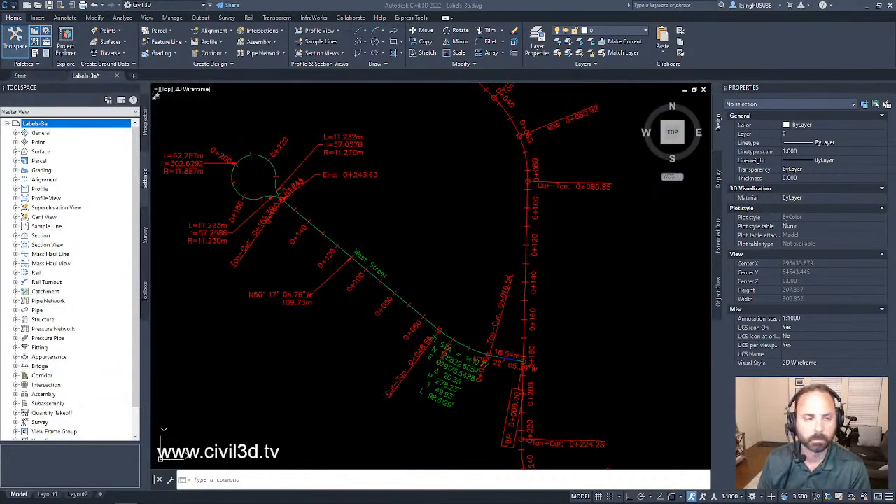
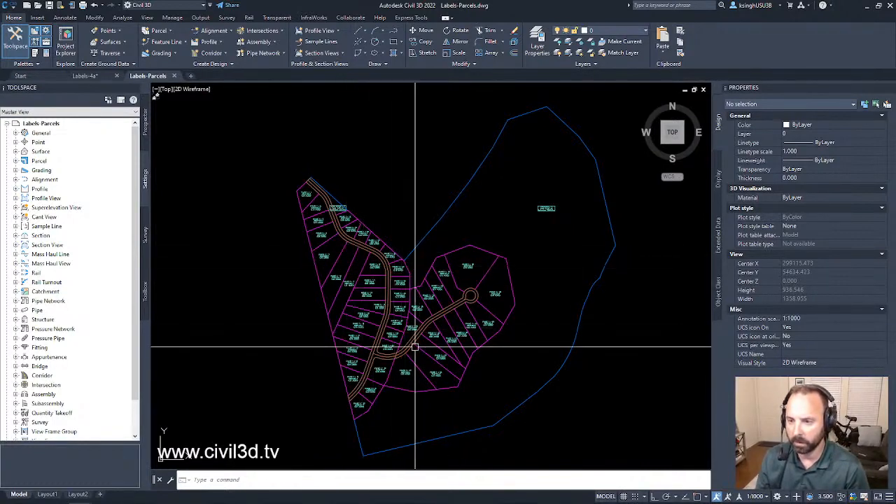
# - List the alignment categories of the Labels-Parcels drawing and examine the road's parcel segments between the Phase 1 lots
pyautogui.click(145, 128)
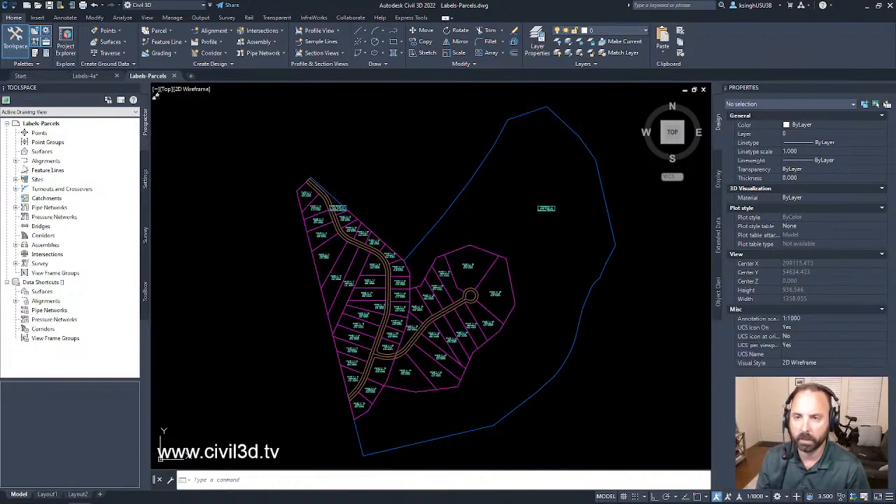
pyautogui.click(16, 161)
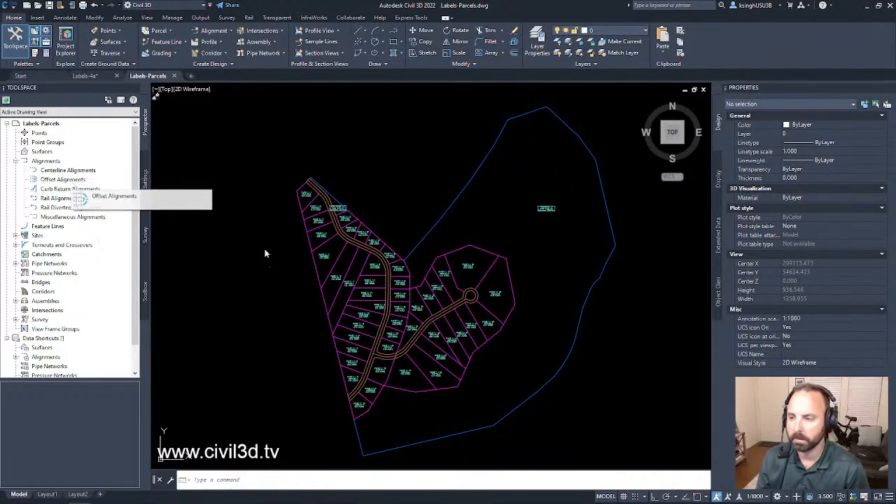
pyautogui.scroll(3, 335, 221)
pyautogui.scroll(4, 335, 221)
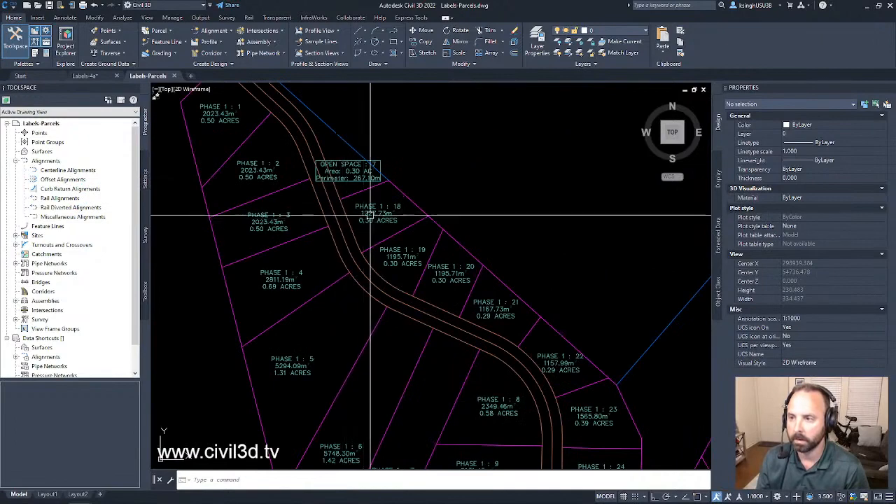
pyautogui.click(341, 229)
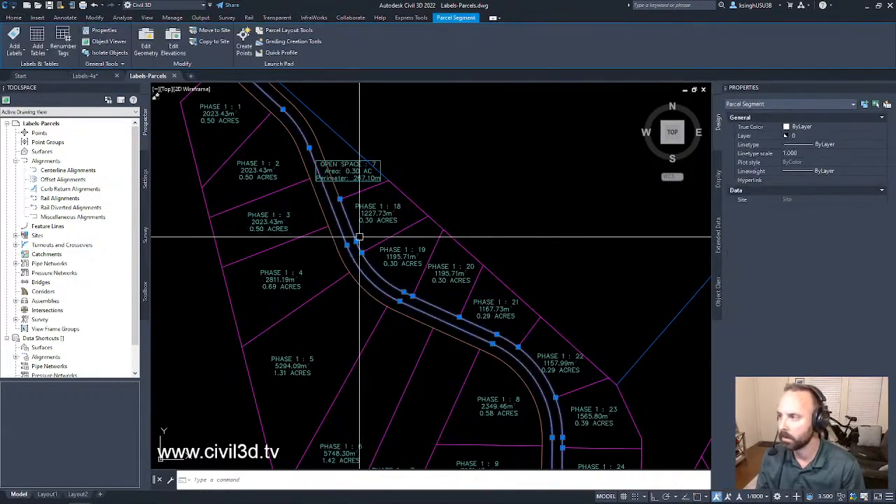
pyautogui.press('Escape')
pyautogui.scroll(-2, 474, 260)
pyautogui.moveTo(526, 347); pyautogui.dragTo(475, 237, button='middle')
pyautogui.moveTo(506, 361); pyautogui.dragTo(486, 236, button='middle')
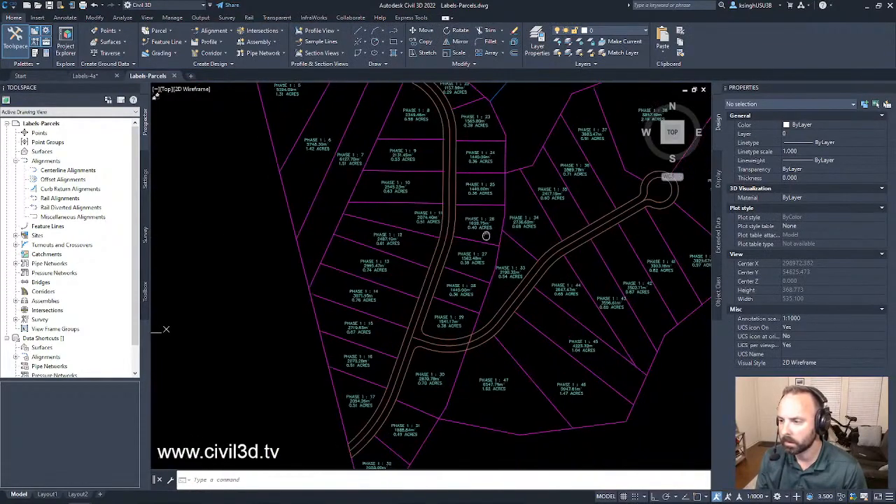
# - Examine the Phase 1 lots and the road layout across the Labels-Parcels drawing, from the north end to the cul-de-sac
pyautogui.moveTo(528, 264)
pyautogui.mouseDown(button='middle')
pyautogui.moveTo(447, 329)
pyautogui.moveTo(448, 310)
pyautogui.mouseUp(button='middle')
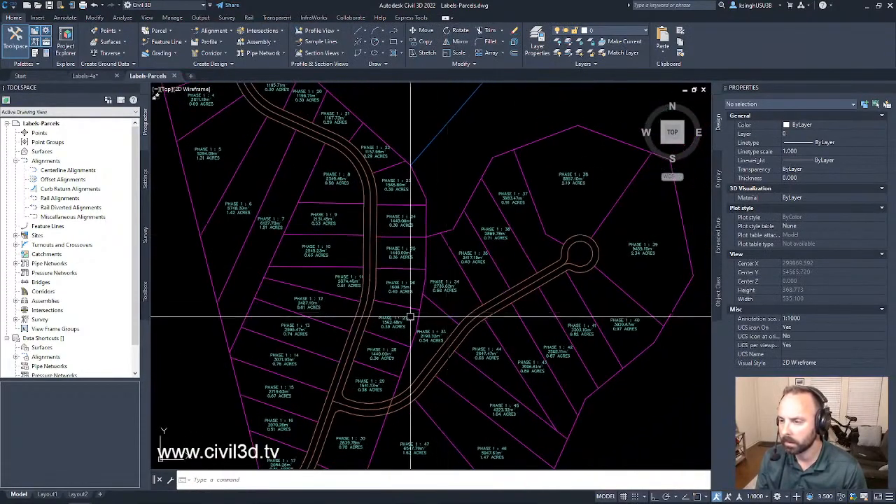
pyautogui.scroll(4, 350, 290)
pyautogui.scroll(-2, 374, 284)
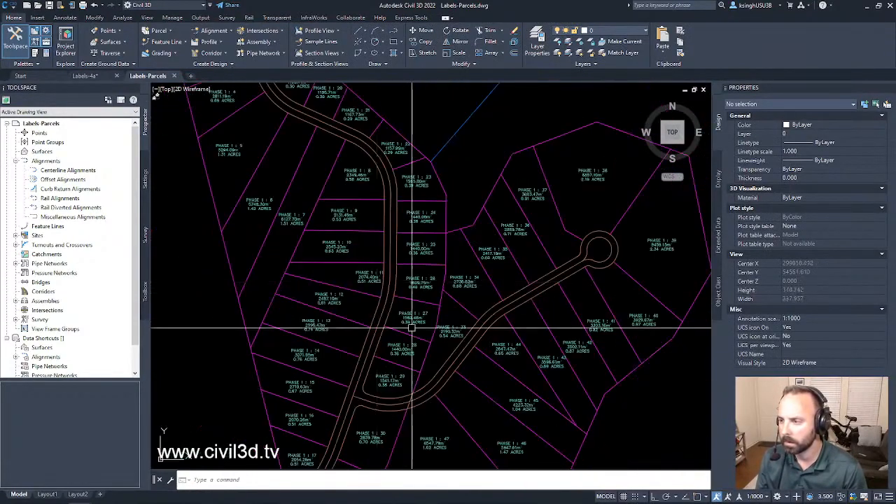
pyautogui.moveTo(410, 362)
pyautogui.mouseDown(button='middle')
pyautogui.moveTo(376, 244)
pyautogui.moveTo(404, 234)
pyautogui.moveTo(412, 351)
pyautogui.mouseUp(button='middle')
pyautogui.scroll(2, 386, 330)
pyautogui.scroll(-3, 394, 323)
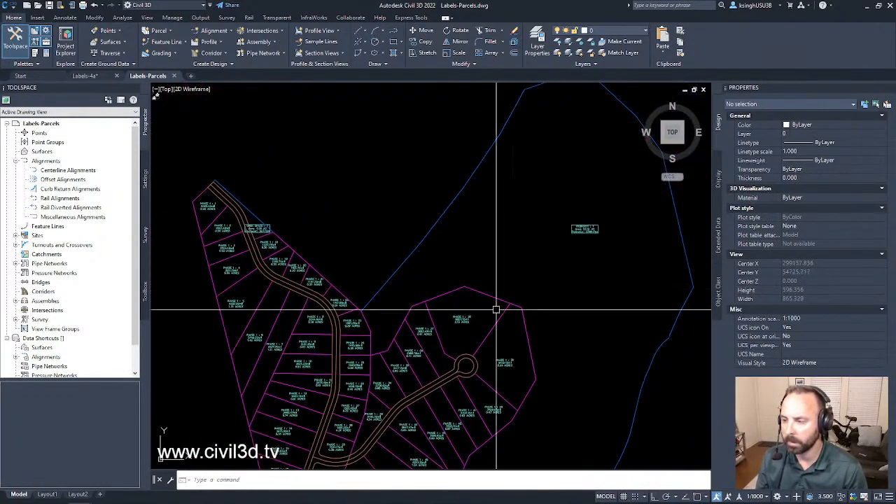
pyautogui.moveTo(514, 320)
pyautogui.mouseDown(button='middle')
pyautogui.moveTo(507, 243)
pyautogui.moveTo(504, 269)
pyautogui.mouseUp(button='middle')
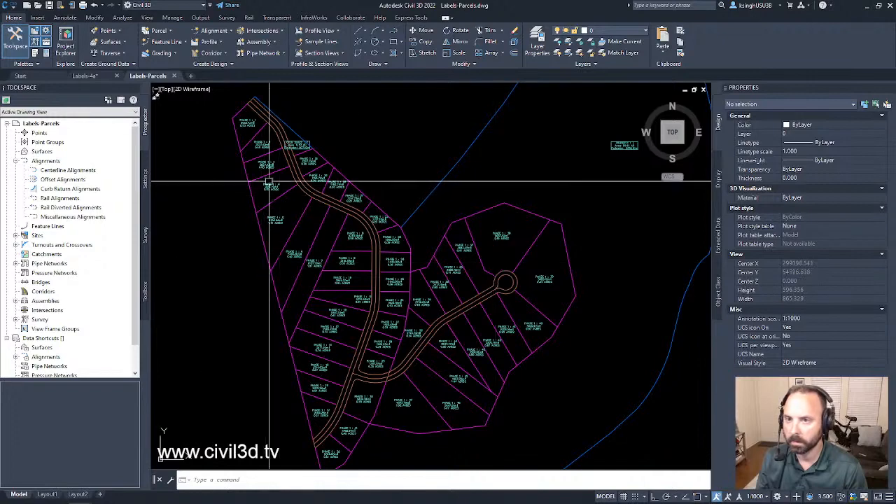
# - Switch to the Labels-4a drawing, look over its streets and lots, and list its centerline alignments
pyautogui.click(96, 76)
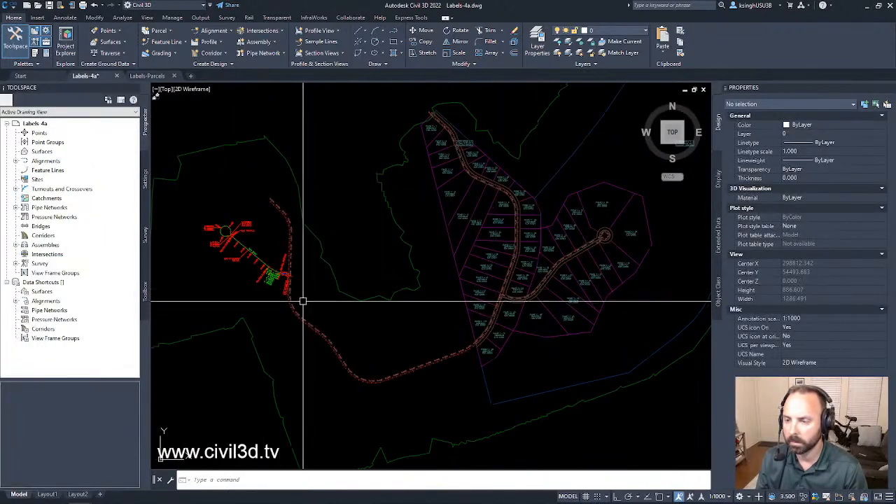
pyautogui.scroll(8, 250, 261)
pyautogui.scroll(-8, 250, 264)
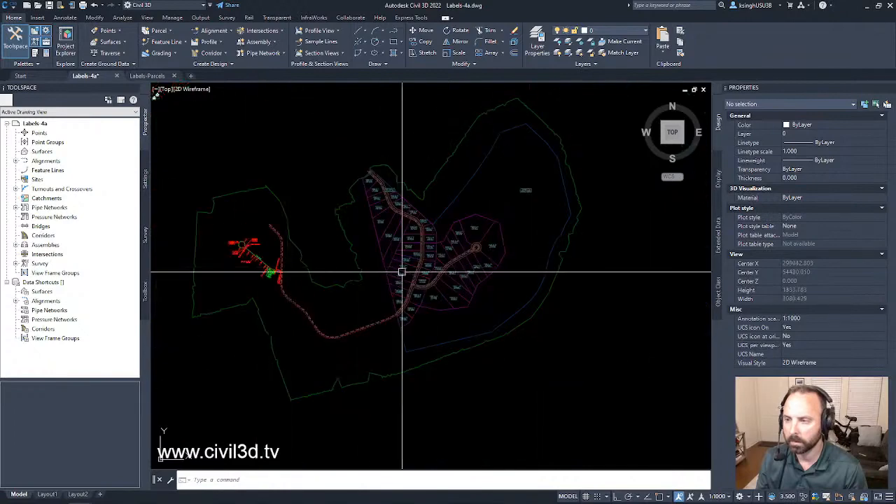
pyautogui.scroll(6, 481, 255)
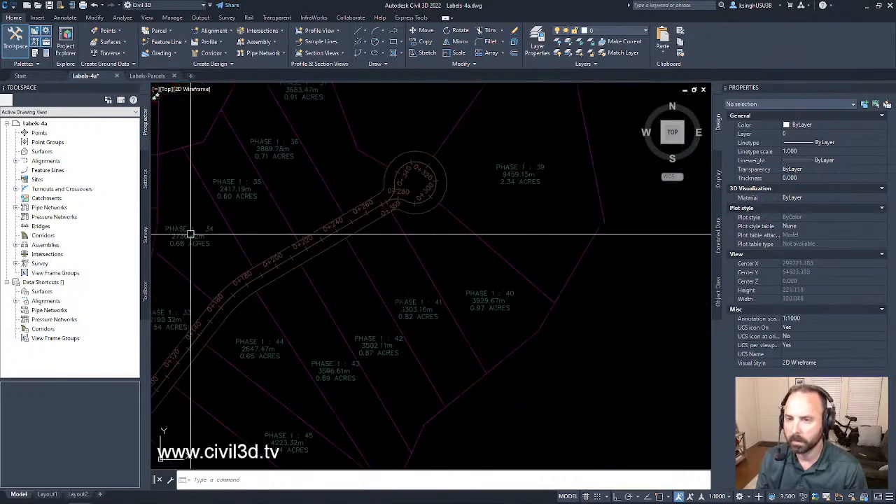
pyautogui.click(44, 162)
pyautogui.click(16, 161)
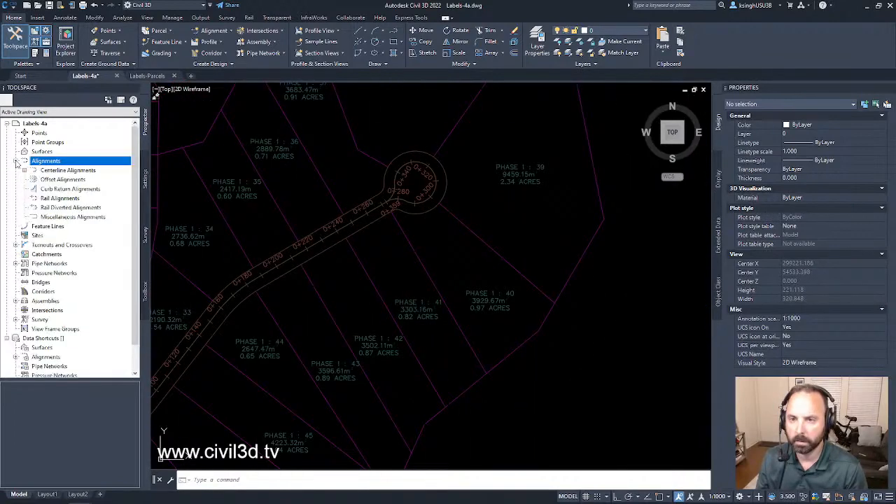
pyautogui.click(24, 170)
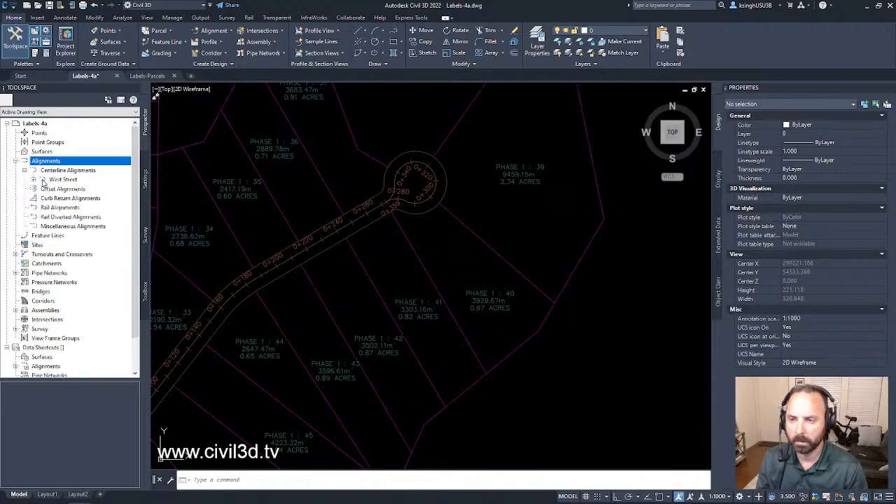
# - Inspect the external reference that contains the road edges and Phase 1 parcels, and clear the selection
pyautogui.moveTo(344, 270); pyautogui.dragTo(376, 260, button='middle')
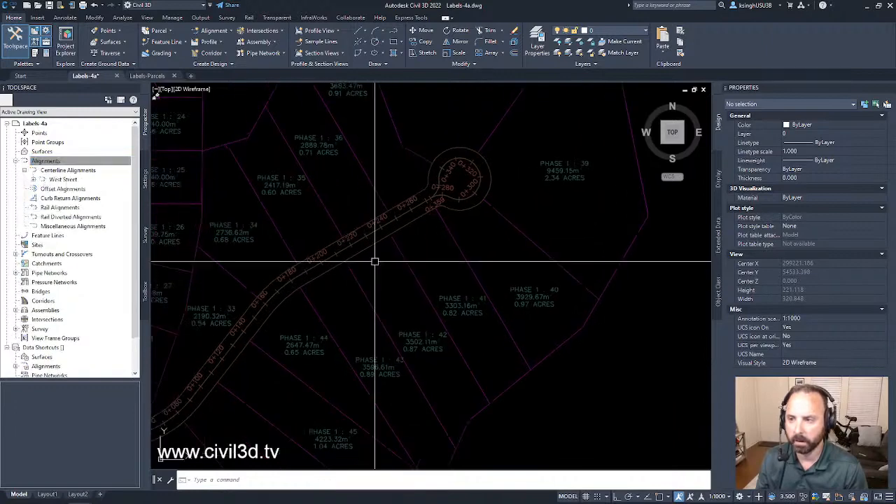
pyautogui.click(370, 236)
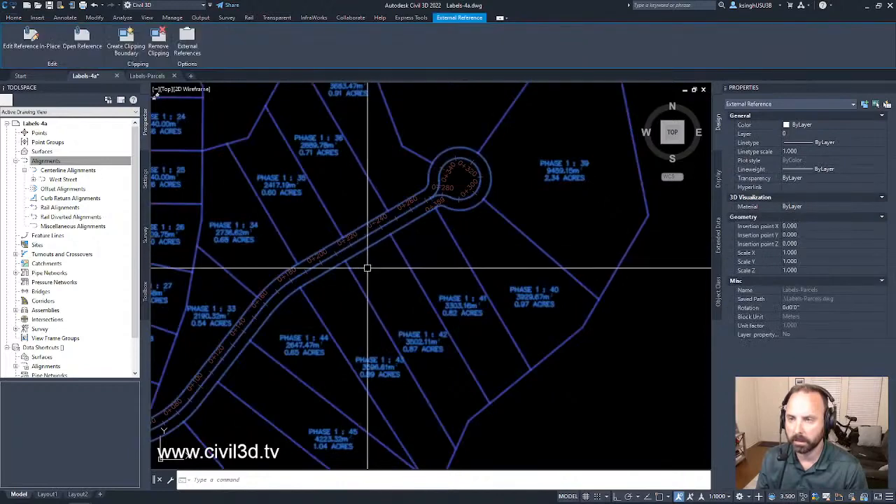
pyautogui.scroll(-5, 370, 266)
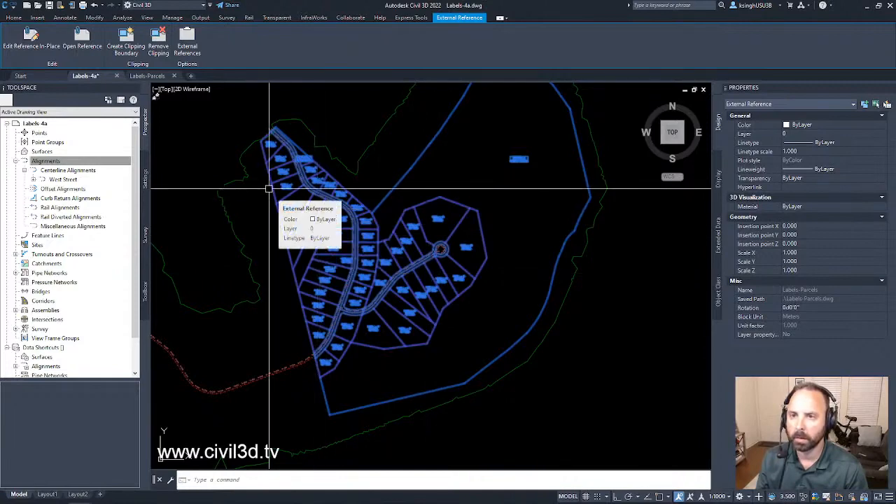
pyautogui.press('Escape')
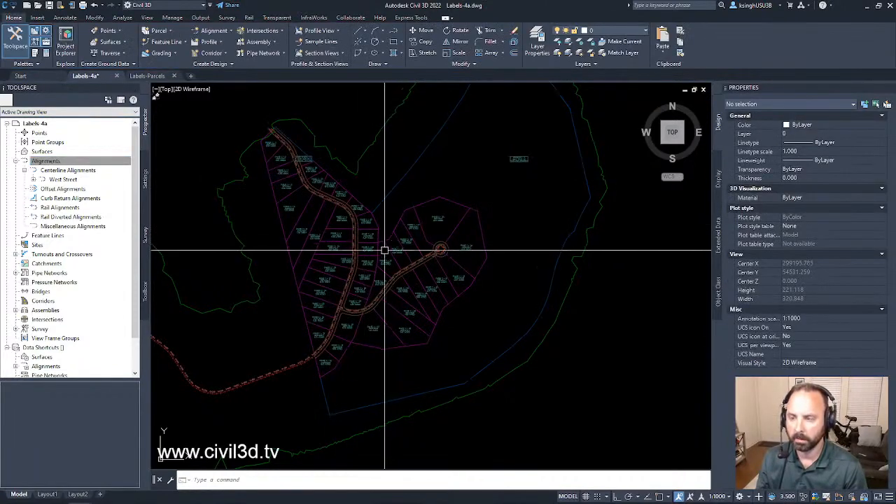
# - Bind the Labels-Alignments external reference into the drawing with the Bind type and close the reference manager
pyautogui.write('xr')
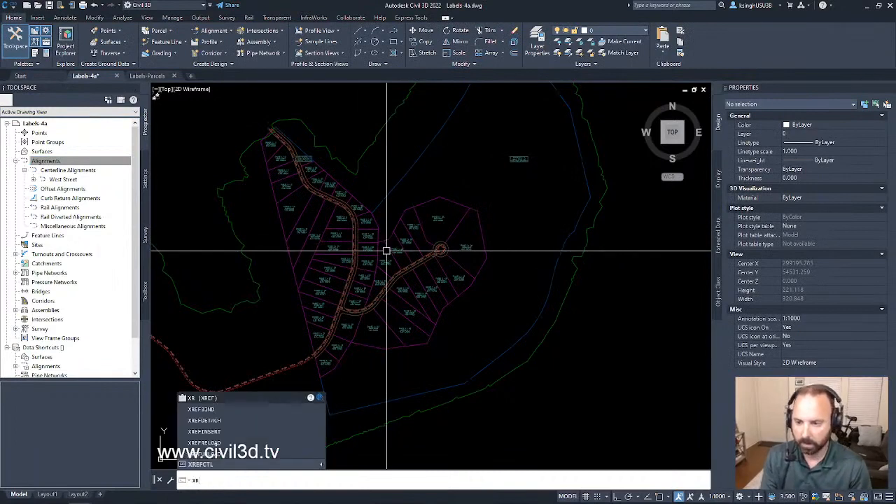
pyautogui.press('Escape')
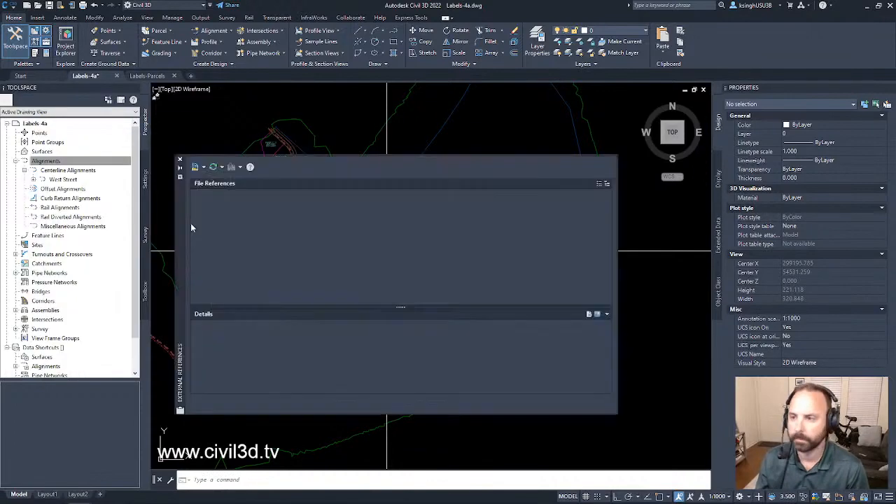
pyautogui.moveTo(181, 222); pyautogui.dragTo(380, 215)
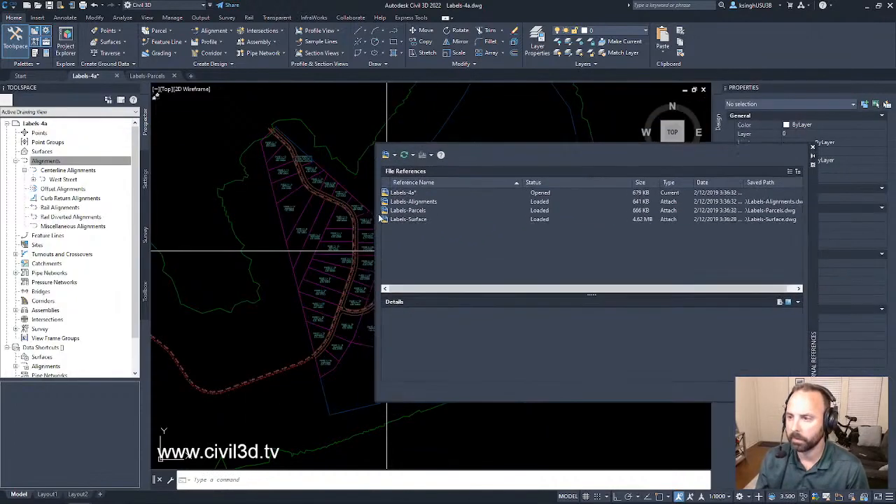
pyautogui.click(432, 202)
pyautogui.rightClick(432, 202)
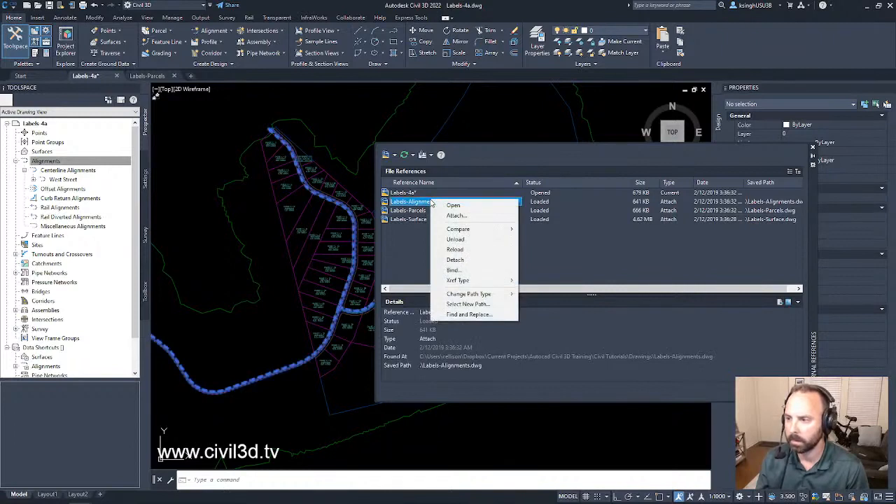
pyautogui.click(454, 271)
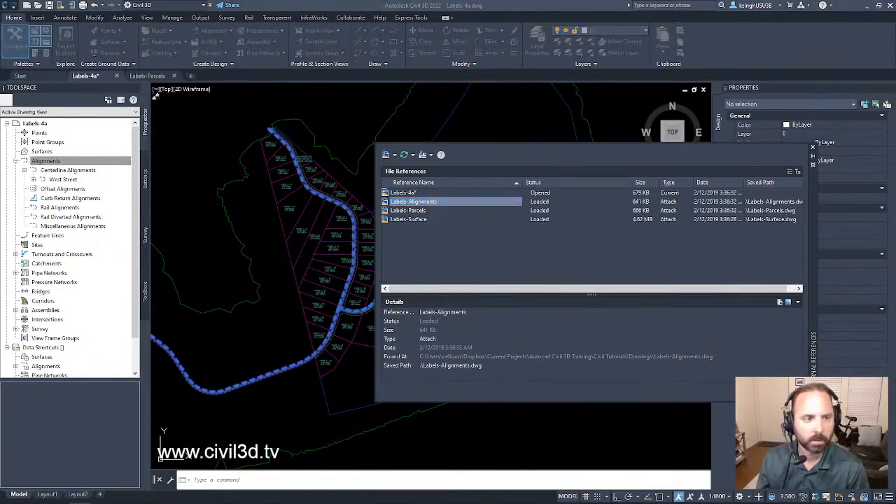
pyautogui.moveTo(170, 235); pyautogui.dragTo(572, 229)
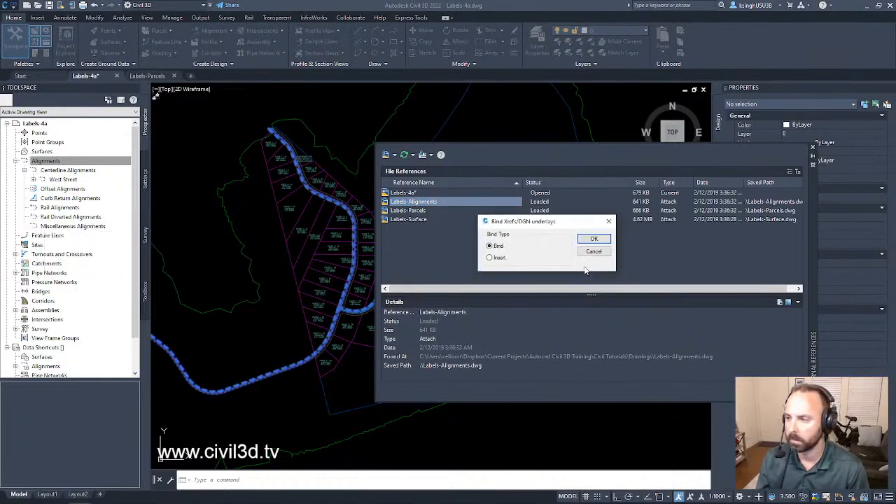
pyautogui.click(594, 239)
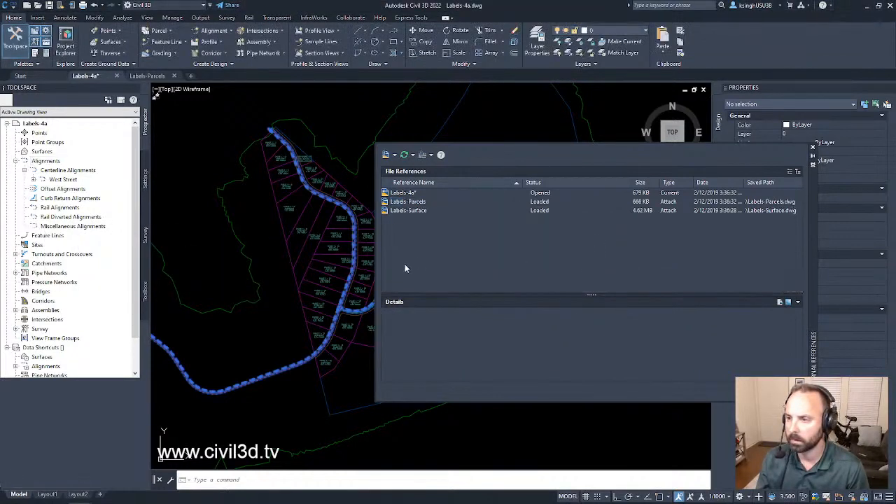
pyautogui.click(813, 148)
# - Explode the bound Labels-Alignments block reference into its individual alignments and labels
pyautogui.scroll(8, 514, 304)
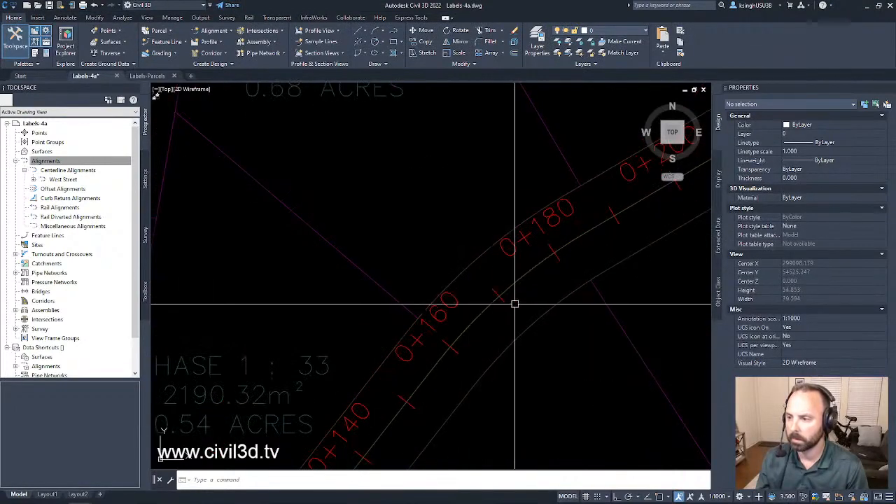
pyautogui.click(511, 287)
pyautogui.scroll(-4, 515, 291)
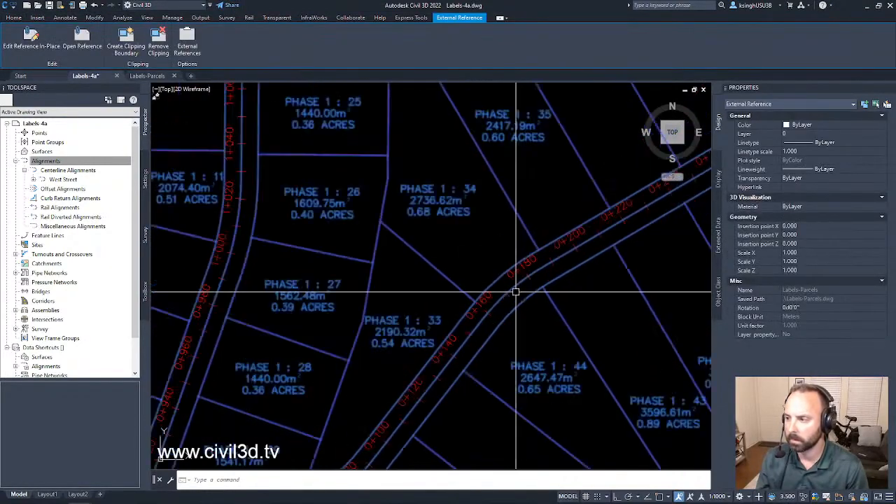
pyautogui.scroll(3, 511, 297)
pyautogui.press('Escape')
pyautogui.click(504, 288)
pyautogui.scroll(-3, 505, 282)
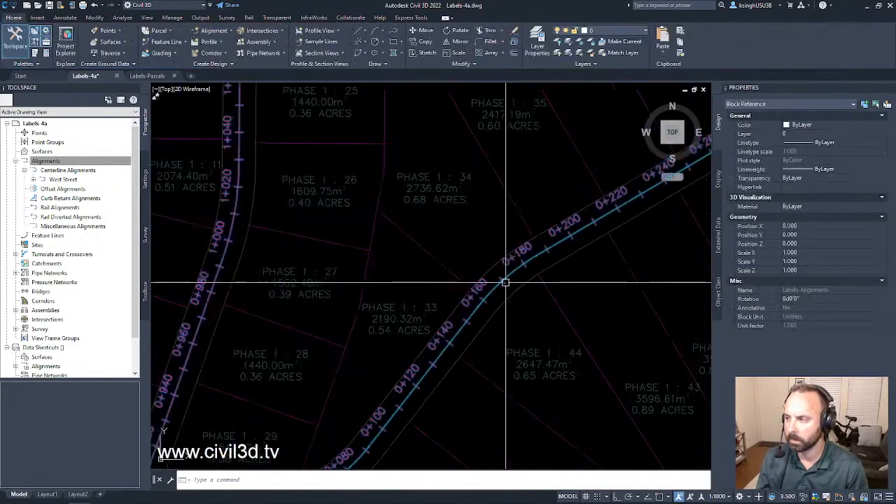
pyautogui.scroll(-3, 506, 280)
pyautogui.scroll(3, 507, 287)
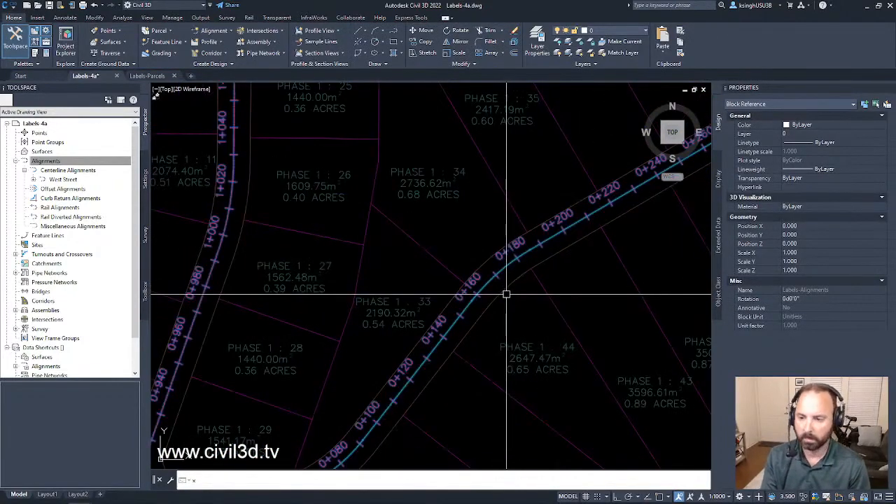
pyautogui.press('Return')
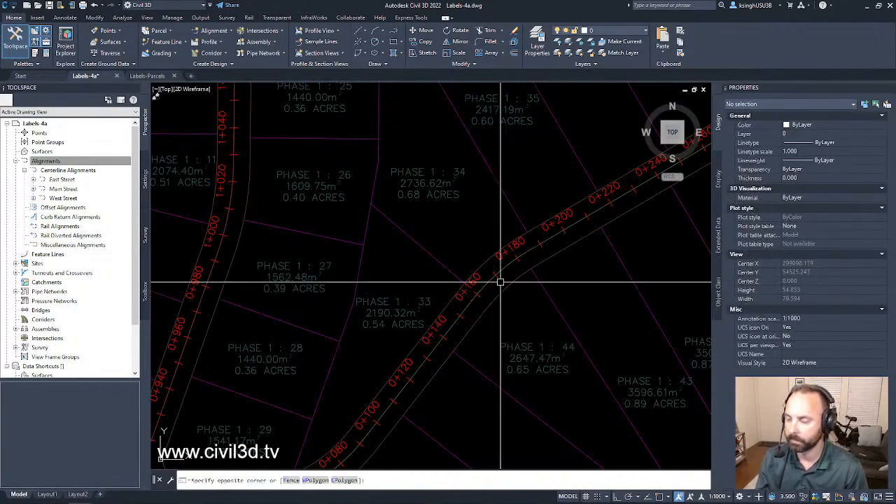
# - Inspect the minor station label group at the curve near station 0+160 of the exploded alignment
pyautogui.scroll(3, 495, 280)
pyautogui.click(493, 278)
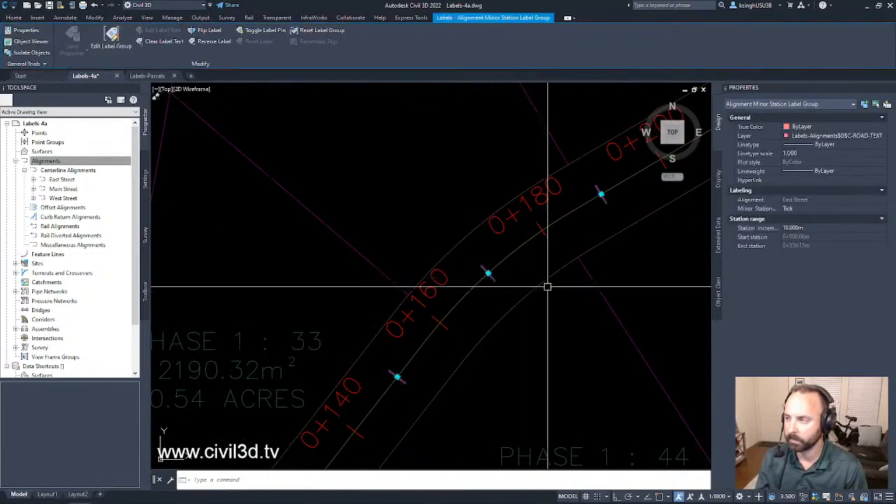
pyautogui.press('Escape')
pyautogui.scroll(-6, 467, 297)
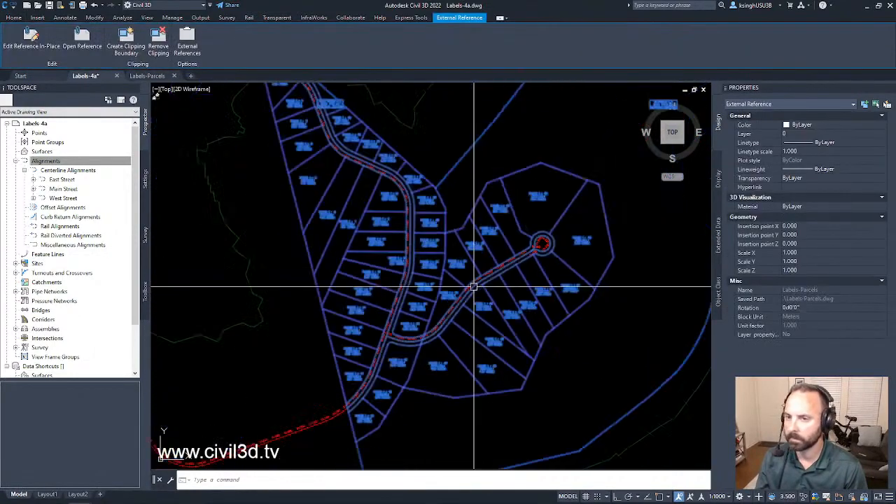
# - Zoom to the East Street centerline alignment and examine its course up to the cul-de-sac
pyautogui.click(43, 161)
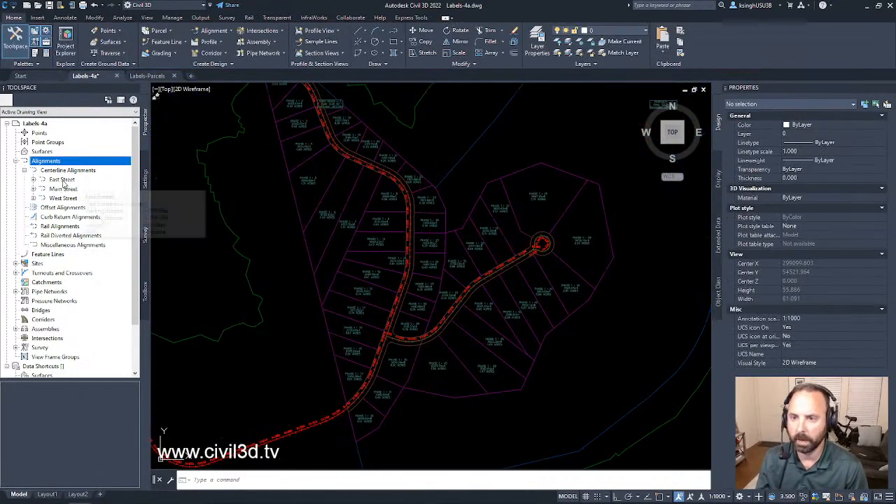
pyautogui.click(63, 182)
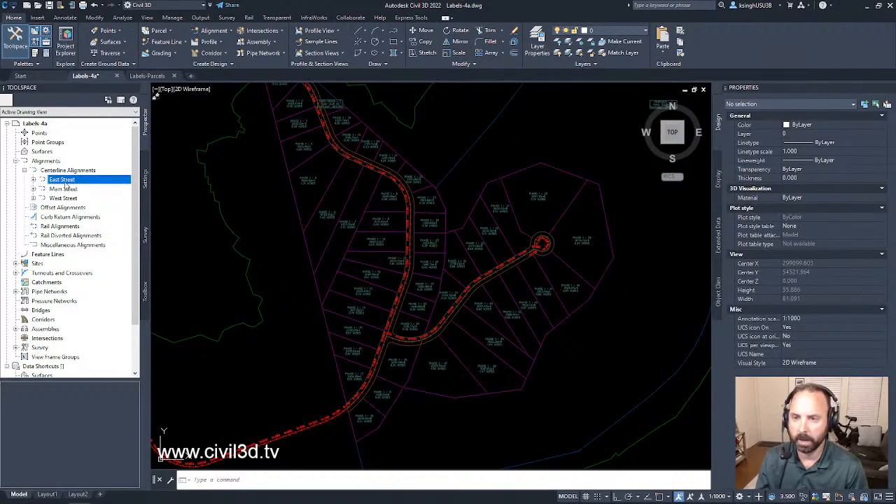
pyautogui.rightClick(65, 184)
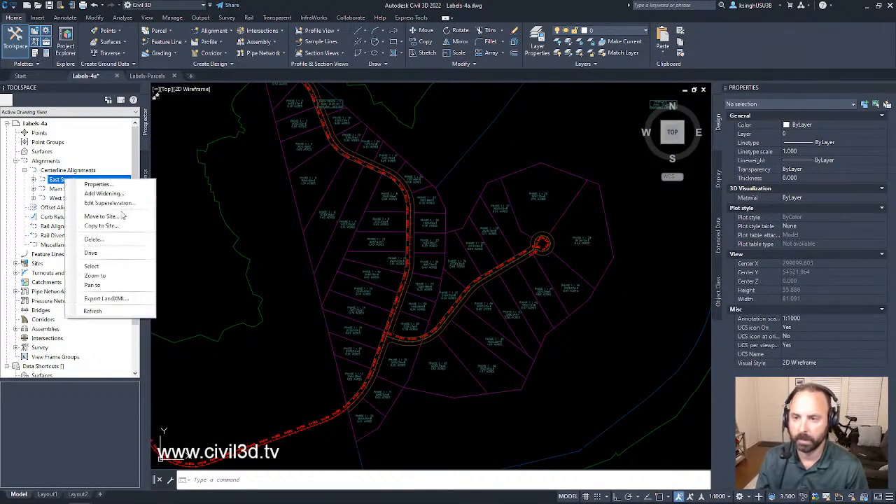
pyautogui.click(105, 275)
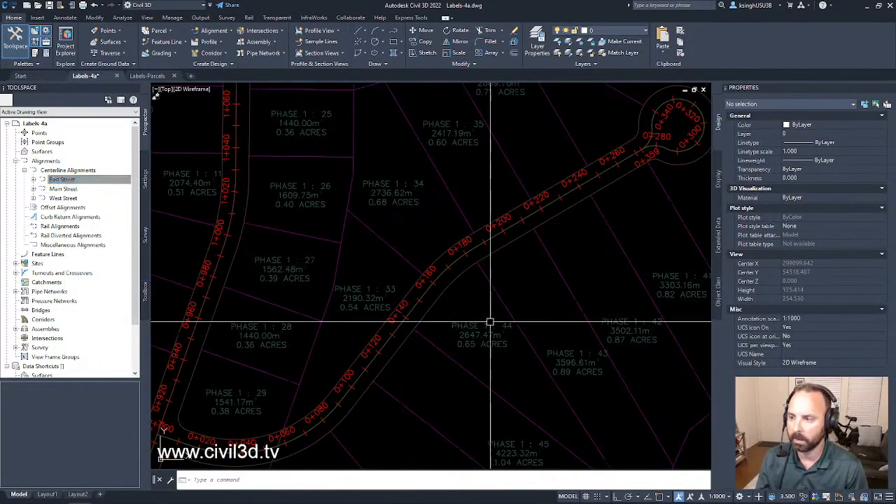
pyautogui.scroll(-3, 385, 376)
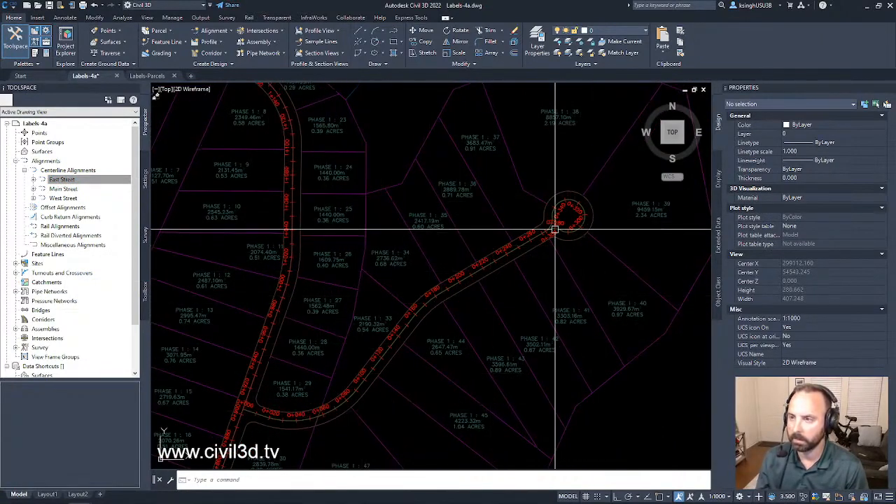
# - Switch to the Labels-Parcels drawing and inspect the parcel segment around the cul-de-sac
pyautogui.click(151, 77)
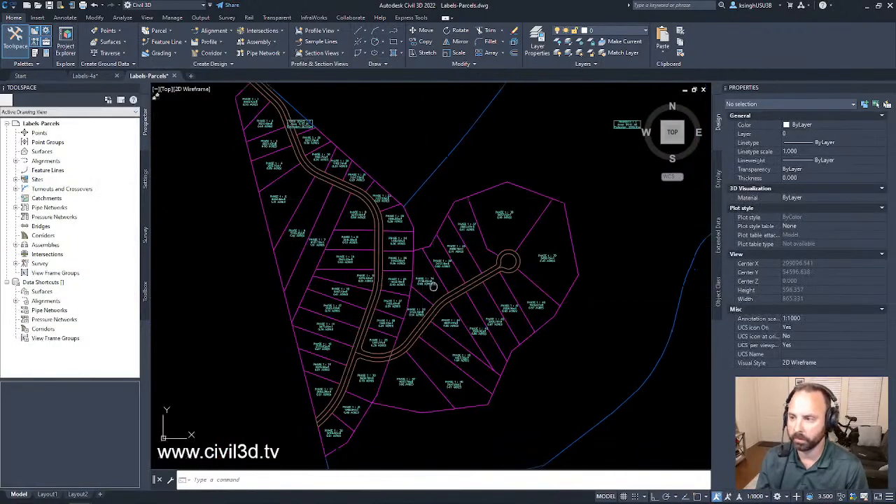
pyautogui.moveTo(434, 286); pyautogui.dragTo(441, 246, button='middle')
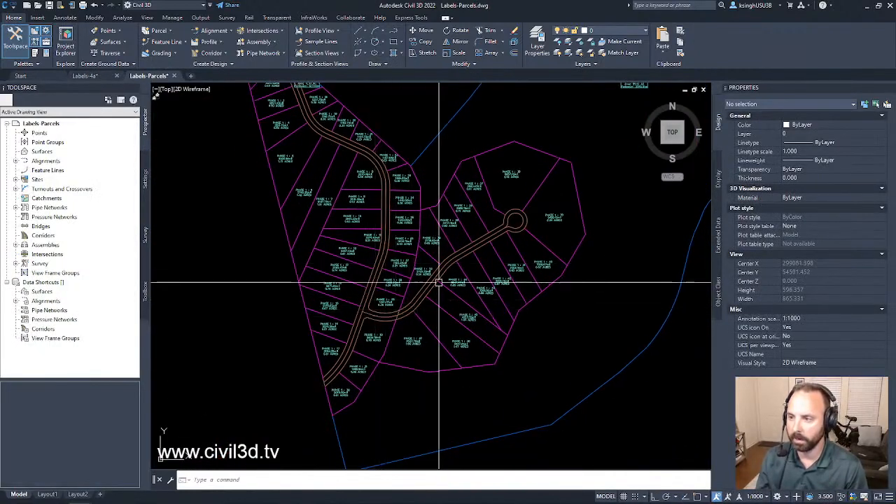
pyautogui.click(513, 226)
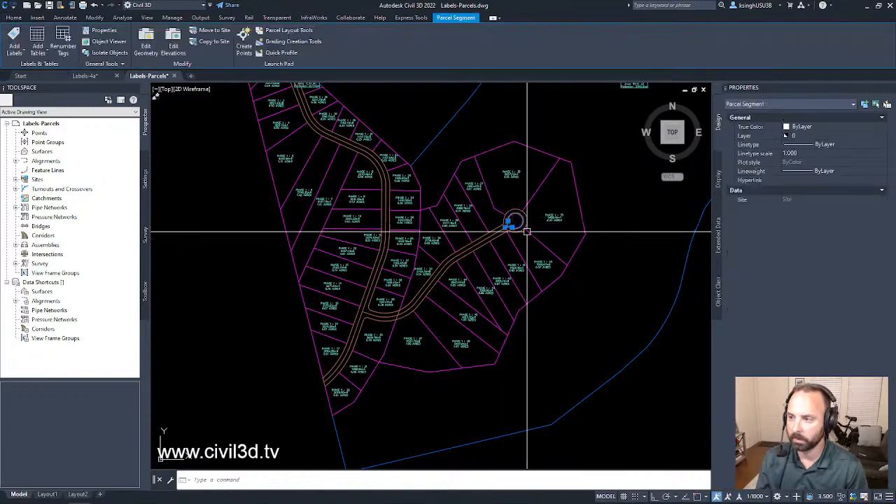
# - Compare the overall alignment layout in Labels-4a with the parcel layout in Labels-Parcels, finishing in Labels-Parcels
pyautogui.press('Escape')
pyautogui.moveTo(479, 284); pyautogui.dragTo(490, 296, button='middle')
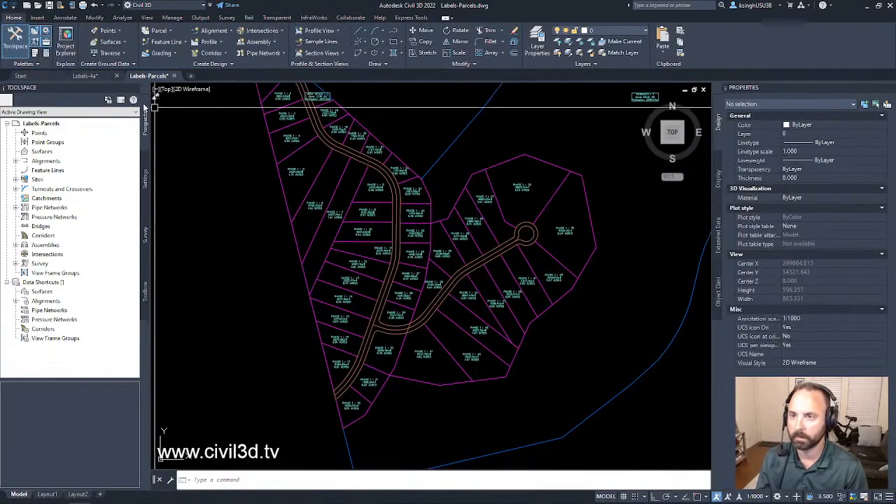
pyautogui.click(85, 76)
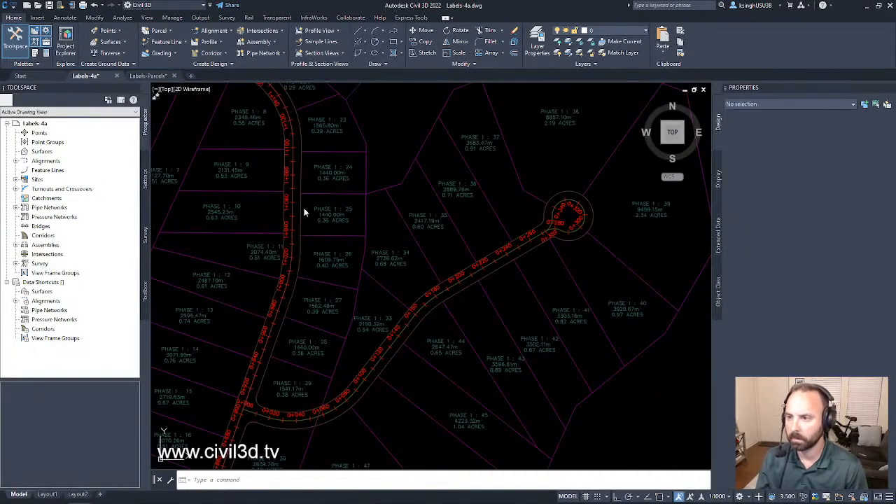
pyautogui.scroll(-7, 304, 213)
pyautogui.moveTo(320, 210); pyautogui.dragTo(355, 236, button='middle')
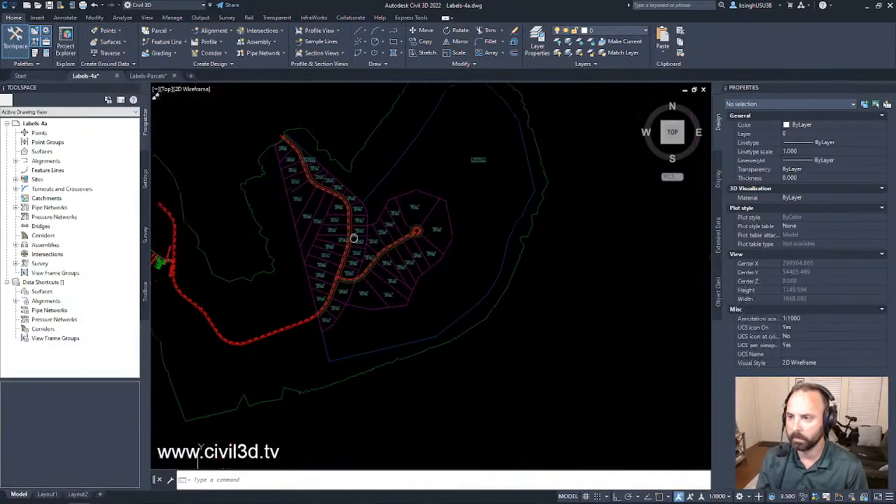
pyautogui.click(153, 77)
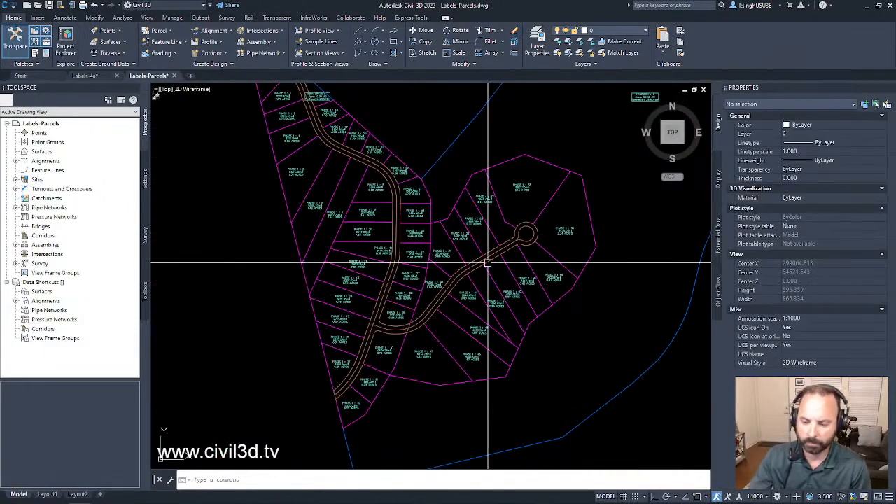
# - Check the road parcel segment at the street junction and review the surrounding Phase 1 lots
pyautogui.moveTo(488, 263)
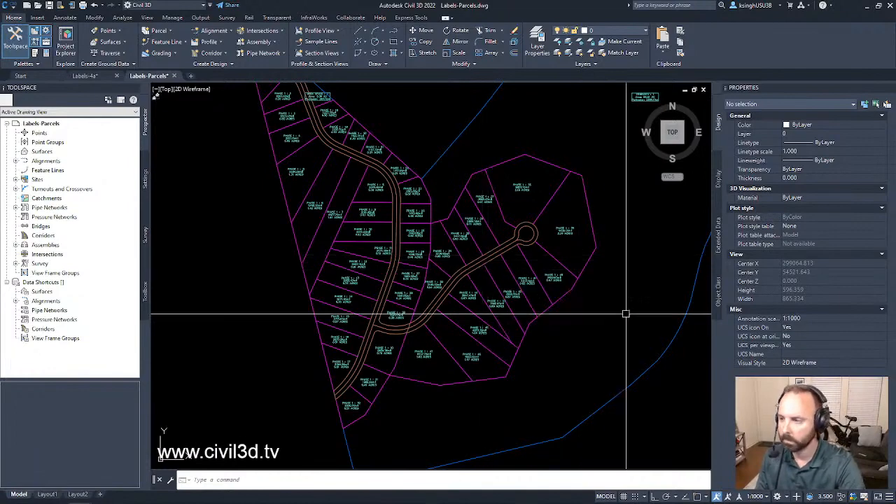
pyautogui.moveTo(565, 302); pyautogui.dragTo(569, 313, button='middle')
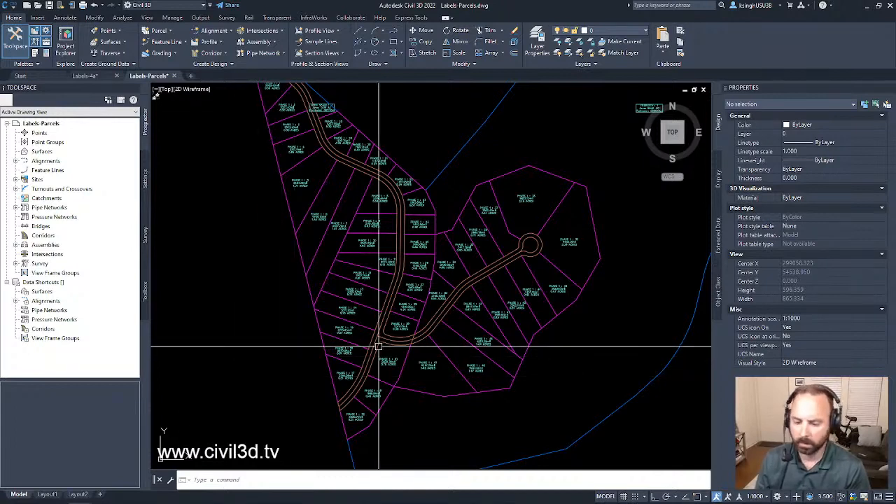
pyautogui.moveTo(379, 346)
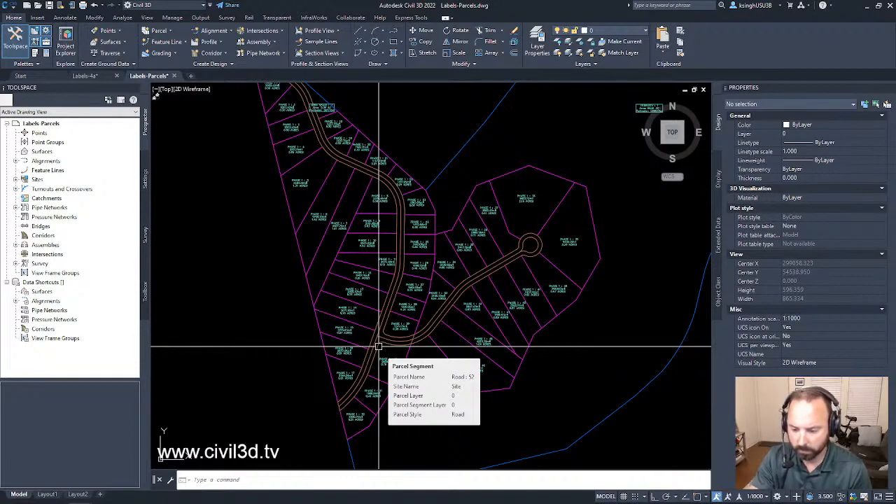
pyautogui.moveTo(471, 268); pyautogui.dragTo(409, 304, button='middle')
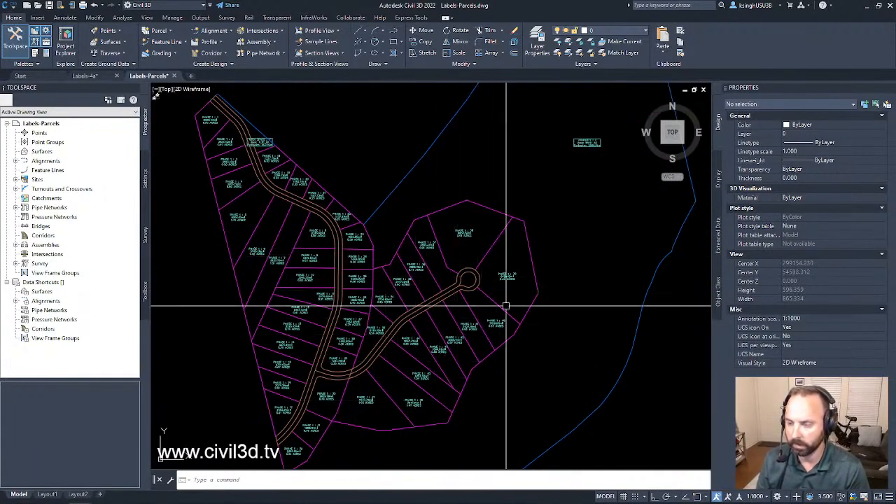
pyautogui.moveTo(451, 389)
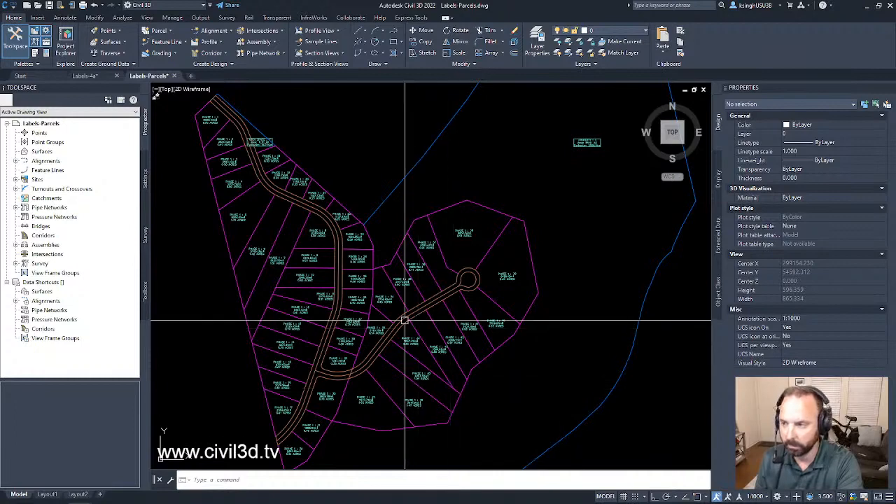
# - Examine the lots along the side street and around the cul-de-sac, inspecting parcel Phase 1 : 37
pyautogui.scroll(5, 385, 325)
pyautogui.moveTo(598, 325); pyautogui.dragTo(474, 338, button='middle')
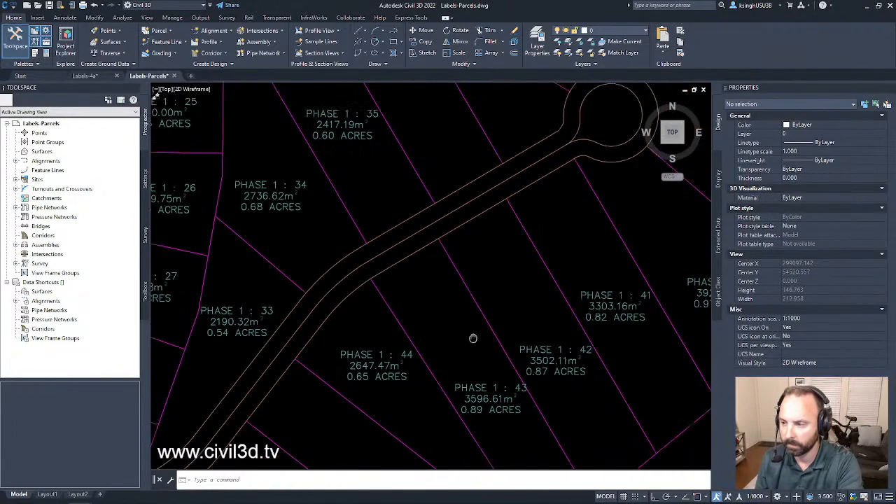
pyautogui.scroll(-1, 476, 338)
pyautogui.moveTo(545, 305); pyautogui.dragTo(500, 366, button='middle')
pyautogui.scroll(1, 542, 148)
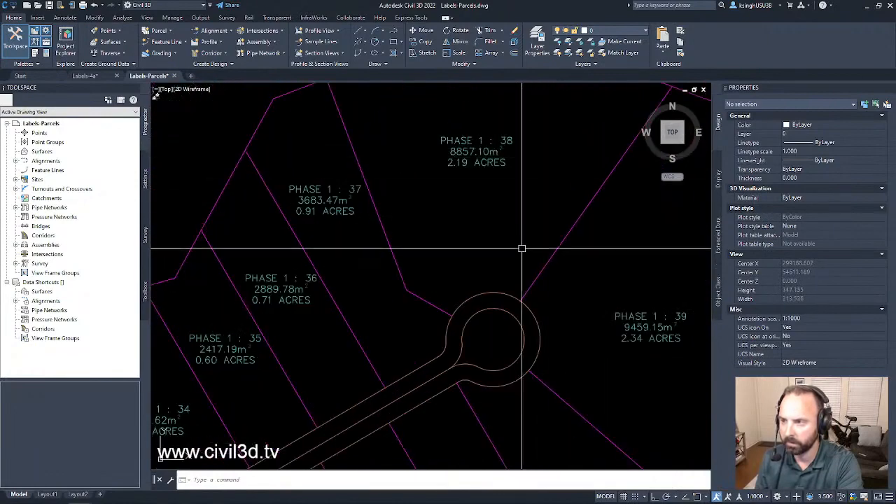
pyautogui.moveTo(506, 255)
pyautogui.mouseDown(button='middle')
pyautogui.moveTo(450, 231)
pyautogui.moveTo(463, 226)
pyautogui.mouseUp(button='middle')
pyautogui.scroll(-2, 450, 231)
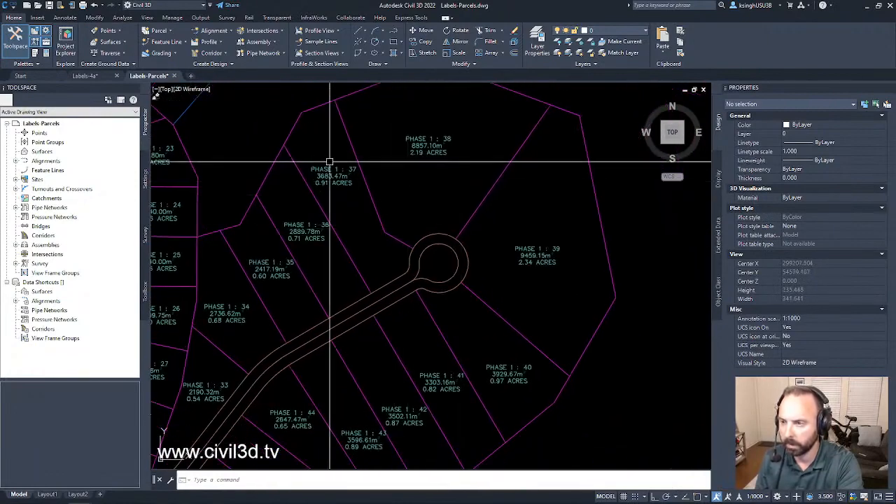
pyautogui.click(387, 237)
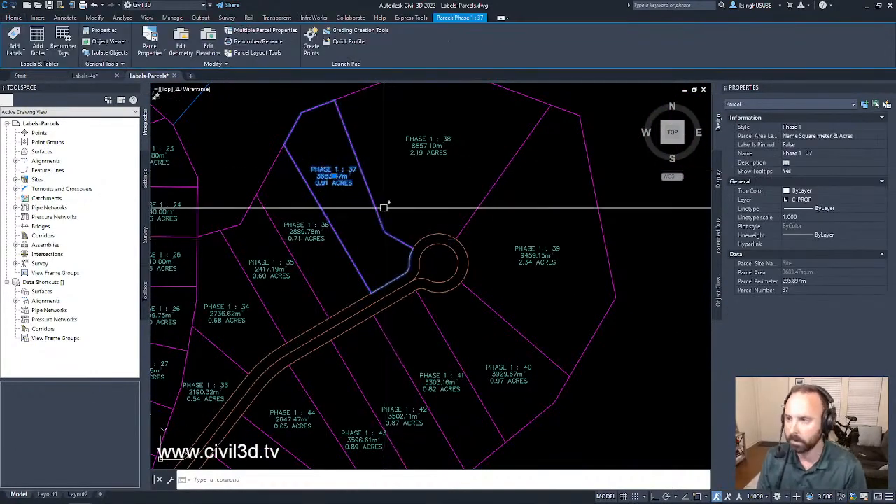
pyautogui.press('Escape')
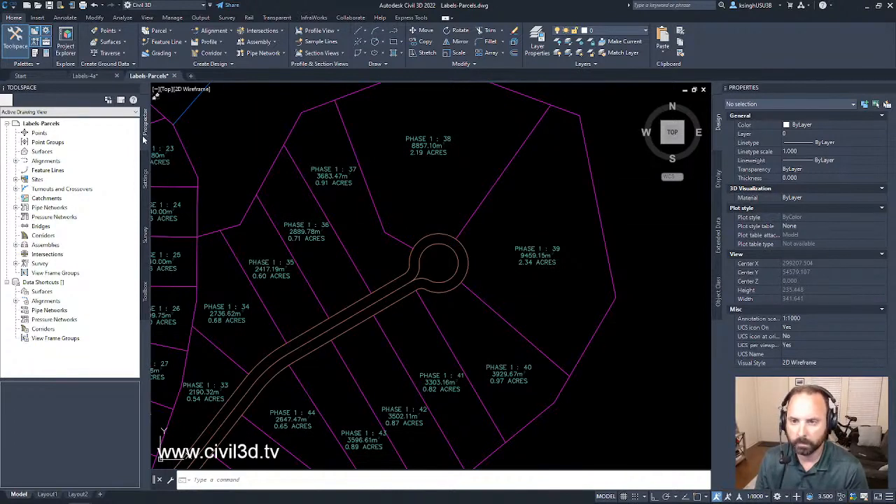
# - Expand the site's parcel collection in the Prospector tree and locate Phase 1 : 37 in the drawing from its entry
pyautogui.click(15, 180)
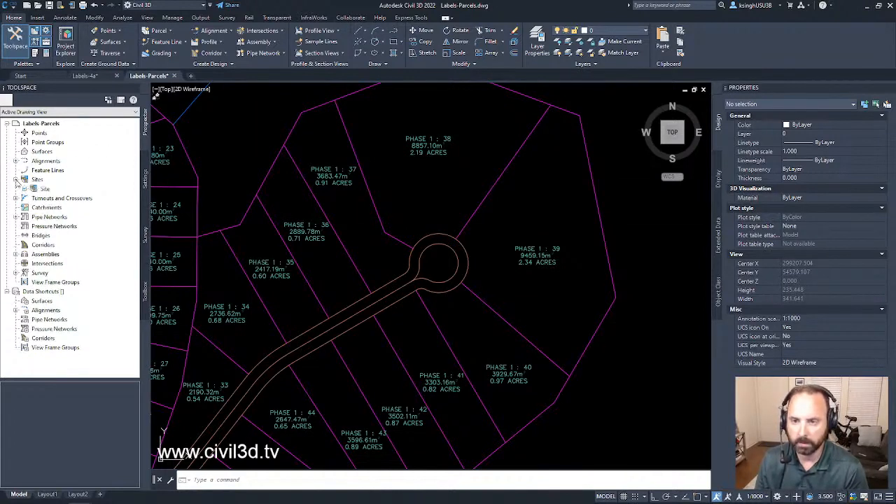
pyautogui.click(24, 190)
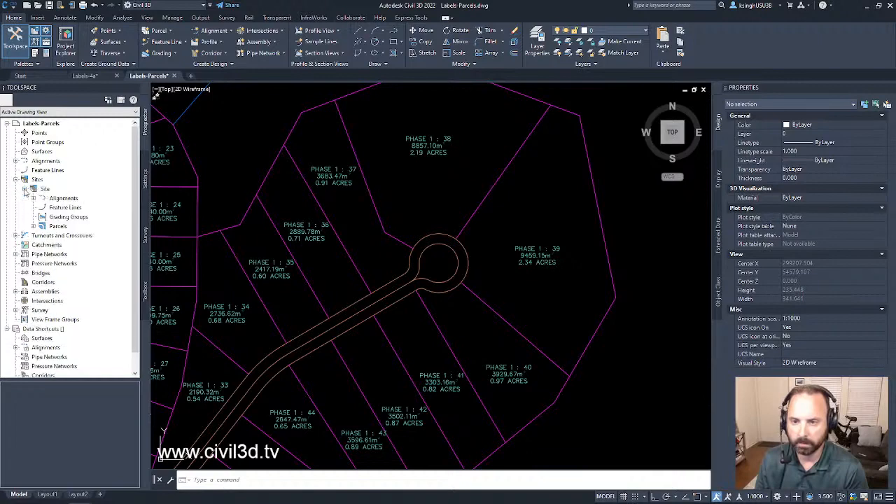
pyautogui.click(33, 227)
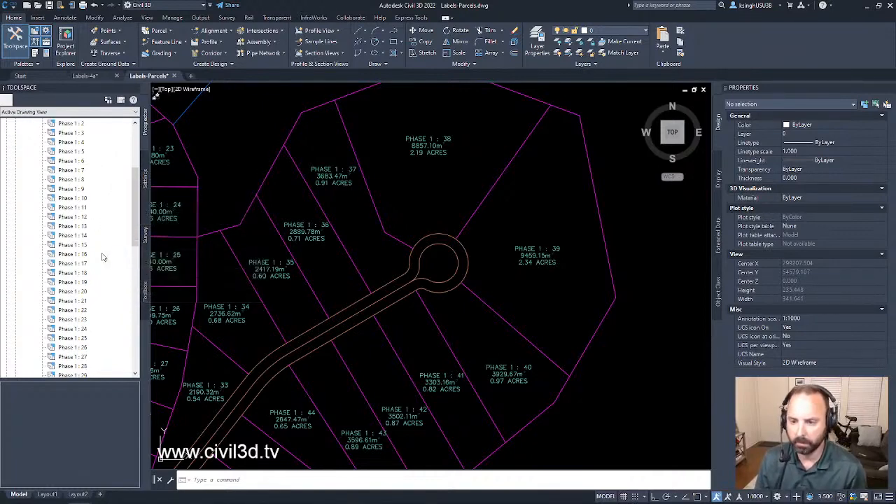
pyautogui.scroll(-6, 105, 257)
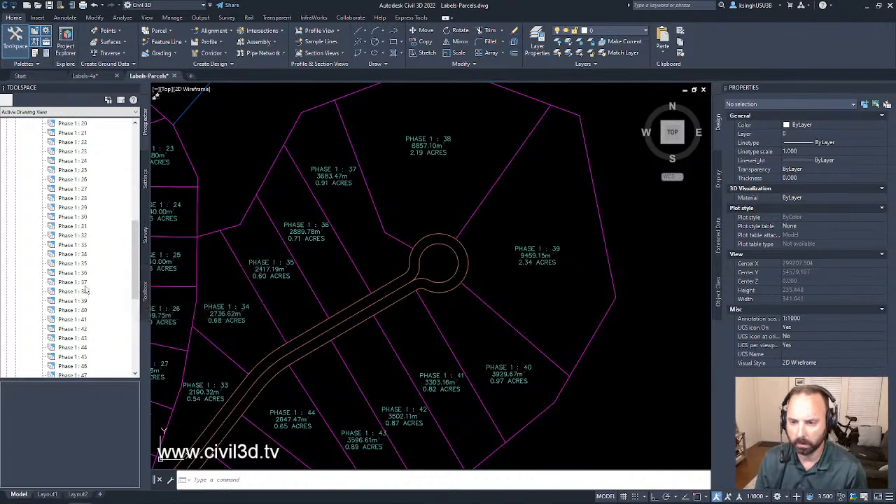
pyautogui.click(82, 282)
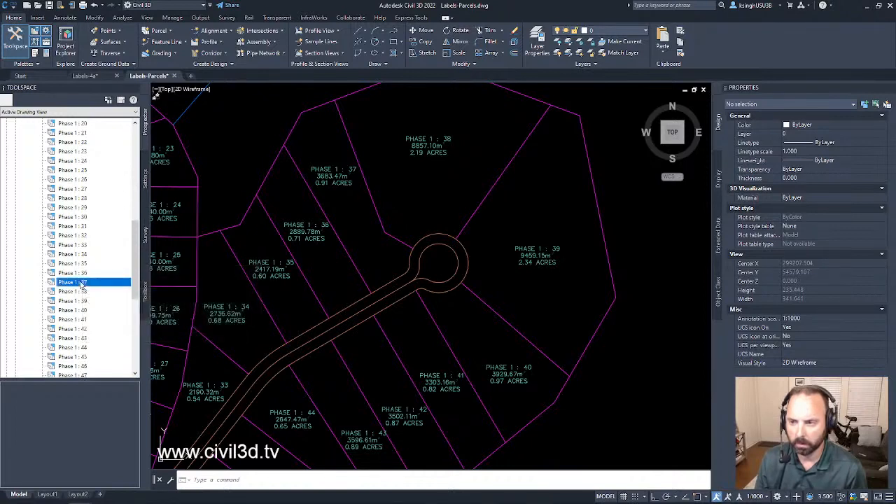
pyautogui.rightClick(82, 287)
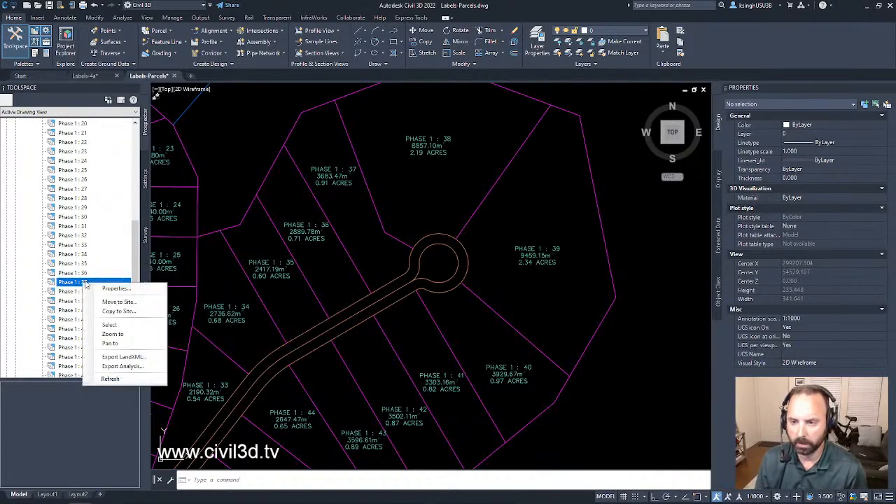
pyautogui.click(109, 325)
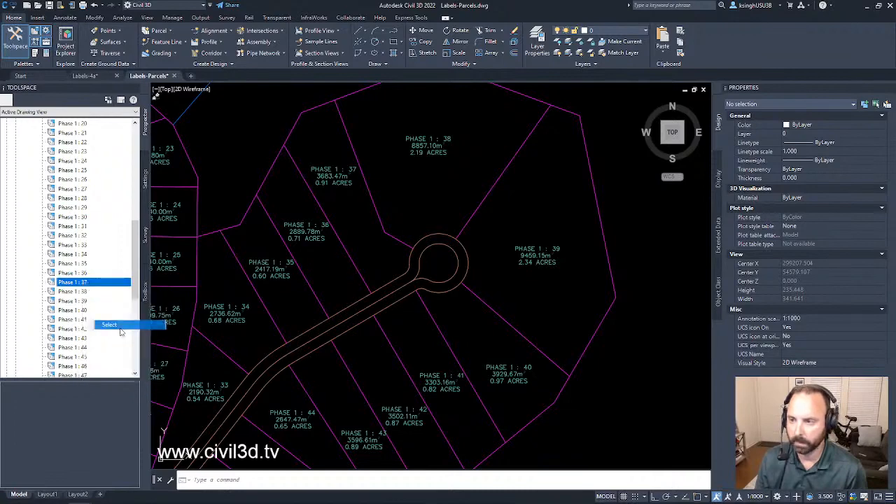
pyautogui.press('Escape')
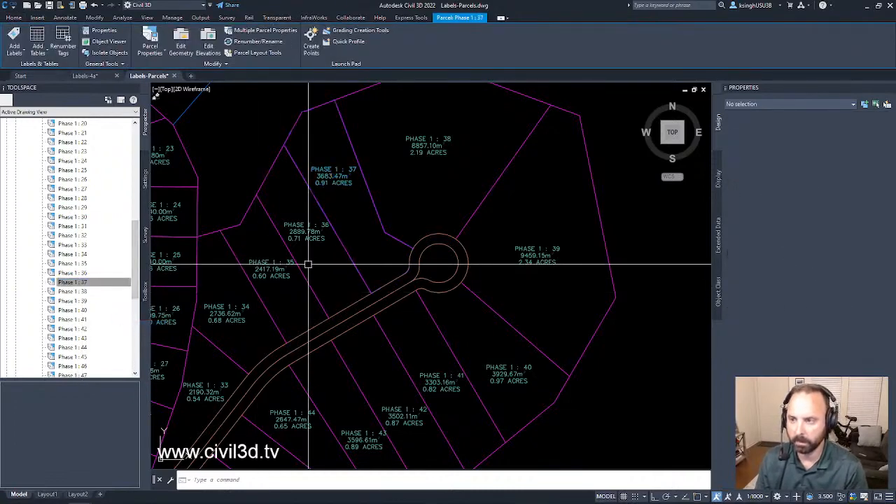
# - Highlight parcels Phase 1 : 37 through Phase 1 : 41 in the site's parcel collection and select them in the drawing
pyautogui.click(87, 283)
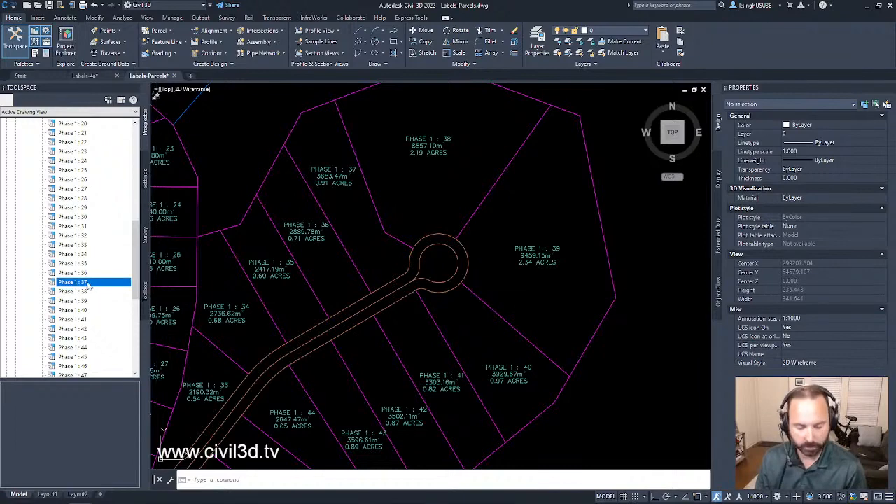
pyautogui.rightClick(91, 285)
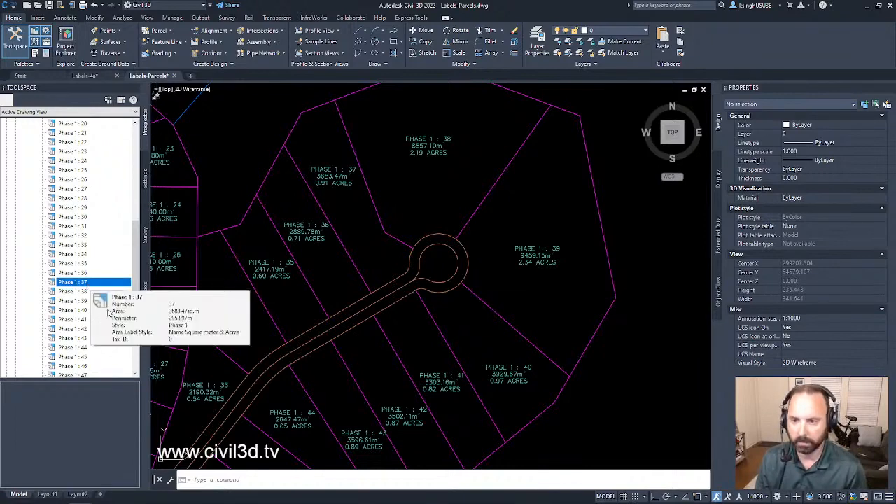
pyautogui.press('Escape')
pyautogui.keyDown('shift'); pyautogui.click(83, 320); pyautogui.keyUp('shift')
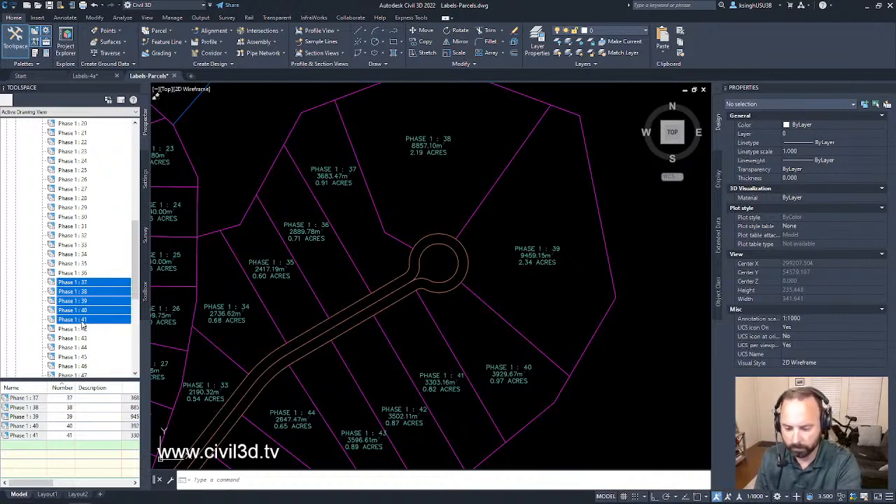
pyautogui.rightClick(90, 309)
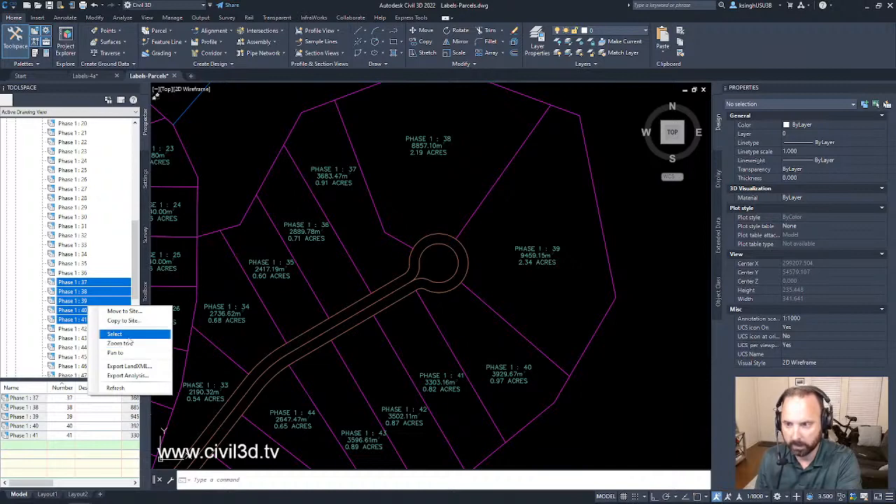
pyautogui.click(130, 336)
# - Try to open the Parcel Properties for the five selected cul-de-sac parcels together
pyautogui.rightClick(391, 215)
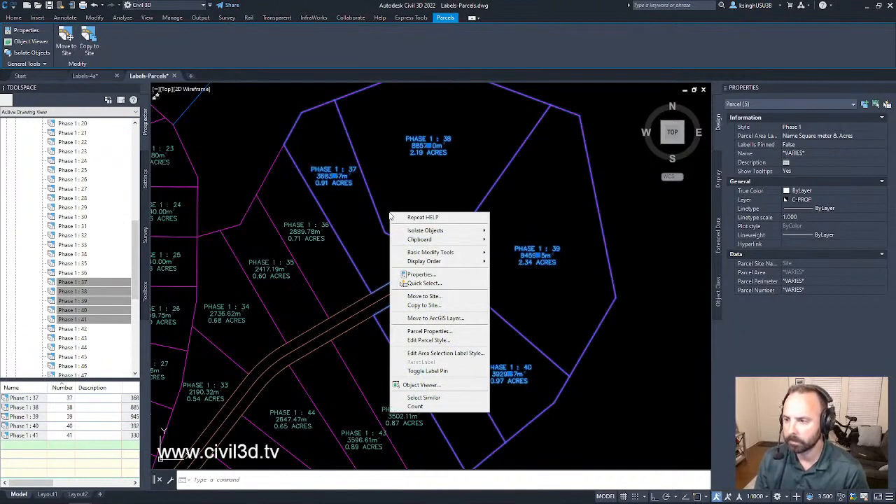
pyautogui.click(442, 332)
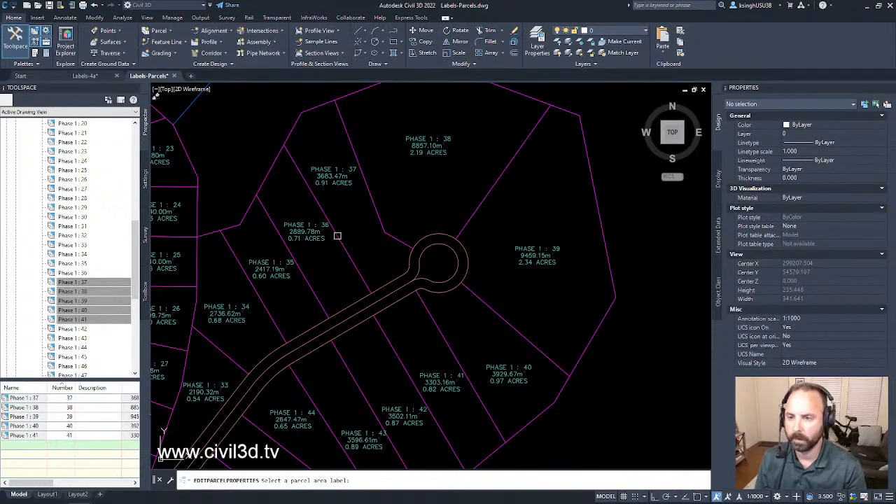
pyautogui.press('Escape')
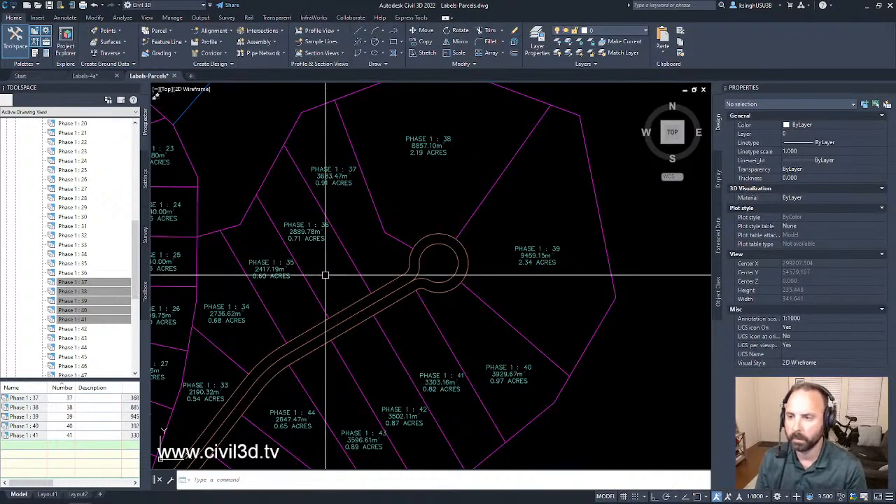
# - Reselect parcels Phase 1 : 37 through Phase 1 : 41 in the drawing and try to edit their shared parcel style
pyautogui.rightClick(106, 285)
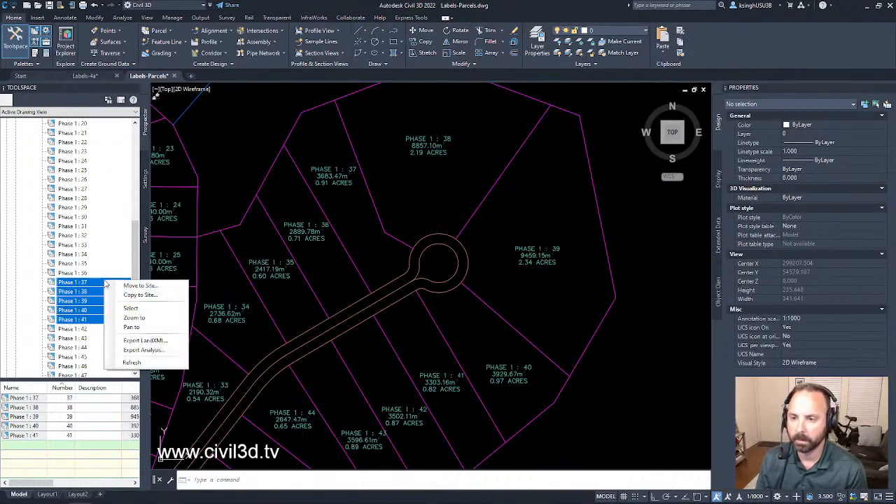
pyautogui.click(161, 309)
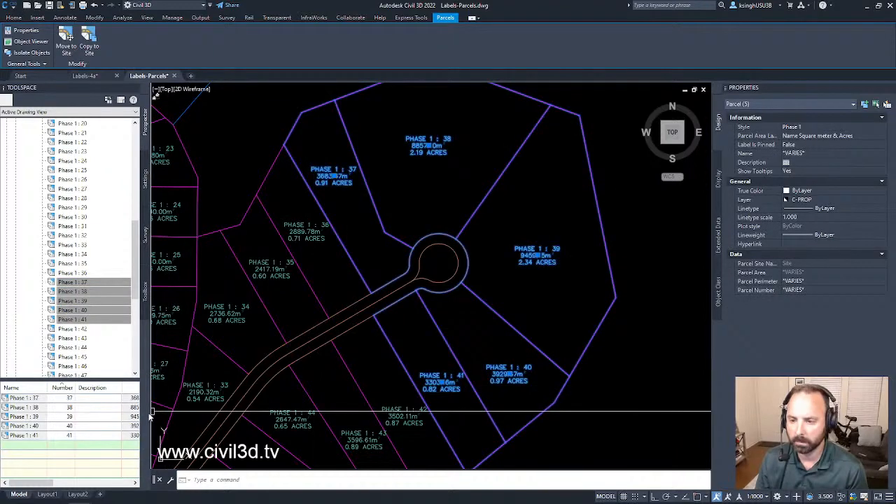
pyautogui.rightClick(346, 181)
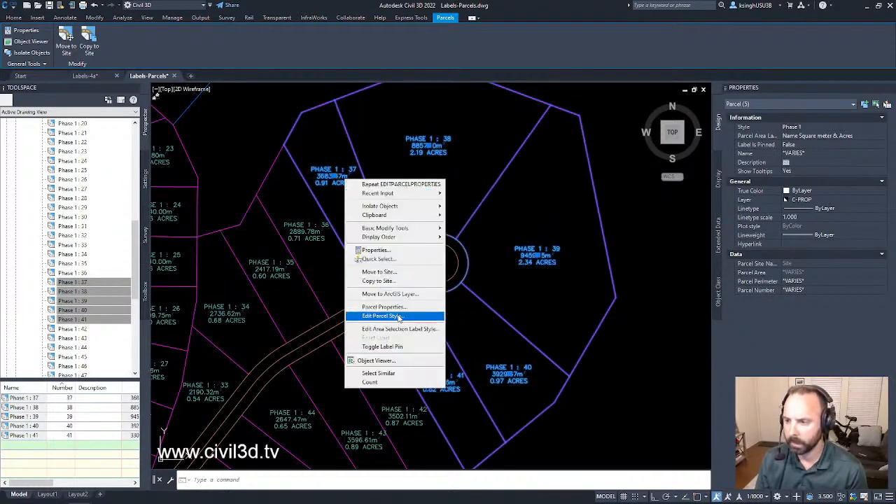
pyautogui.click(383, 317)
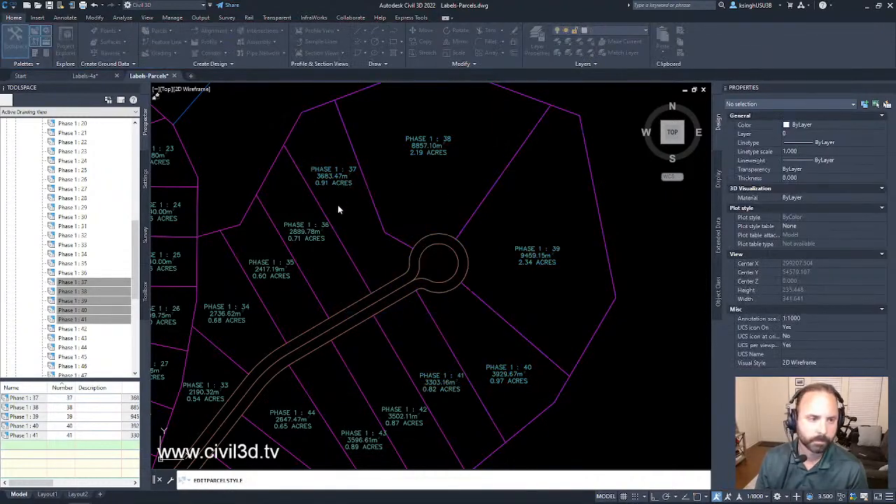
pyautogui.press('Escape')
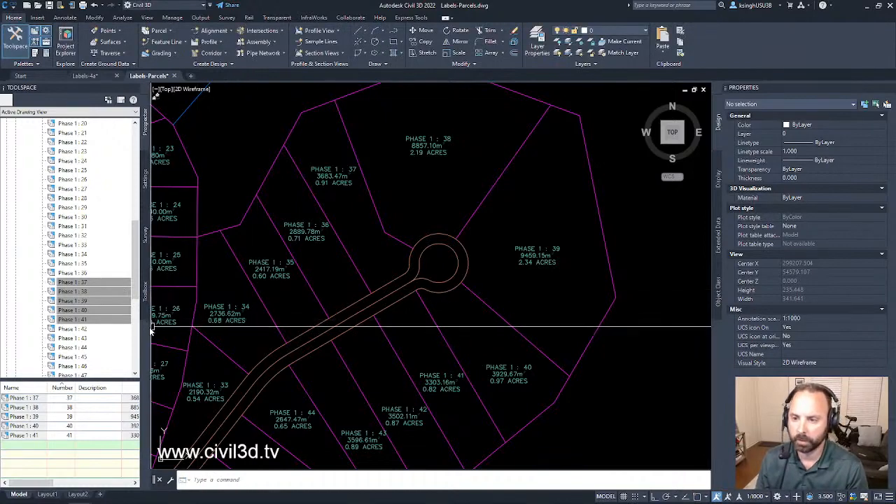
# - Widen the Toolspace so the parcel list shows its area and perimeter columns
pyautogui.moveTo(151, 327); pyautogui.dragTo(209, 319)
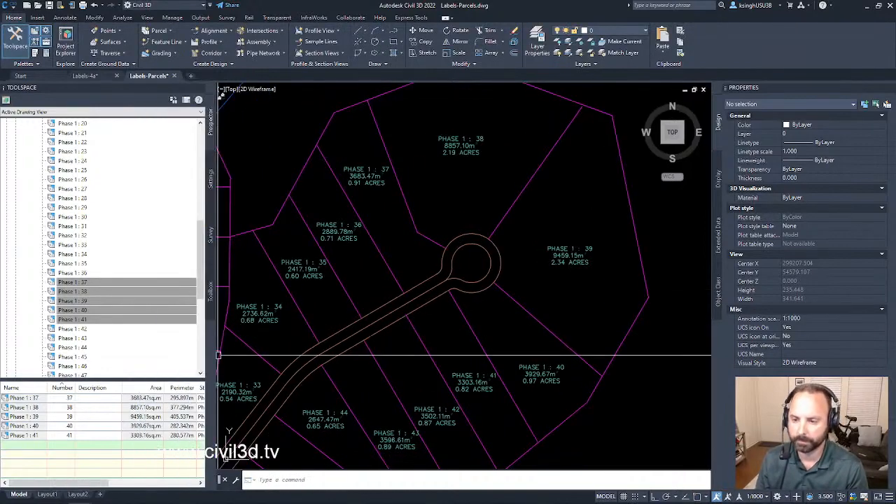
# - Select parcels Phase 1 : 37 through Phase 1 : 41 in the parcel collection and bring their Area Label Style column into view
pyautogui.moveTo(88, 484); pyautogui.dragTo(140, 485)
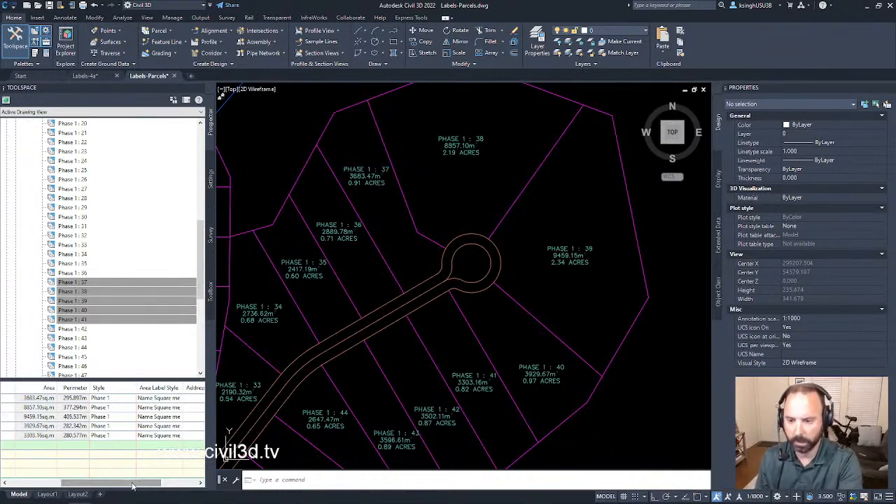
pyautogui.click(160, 285)
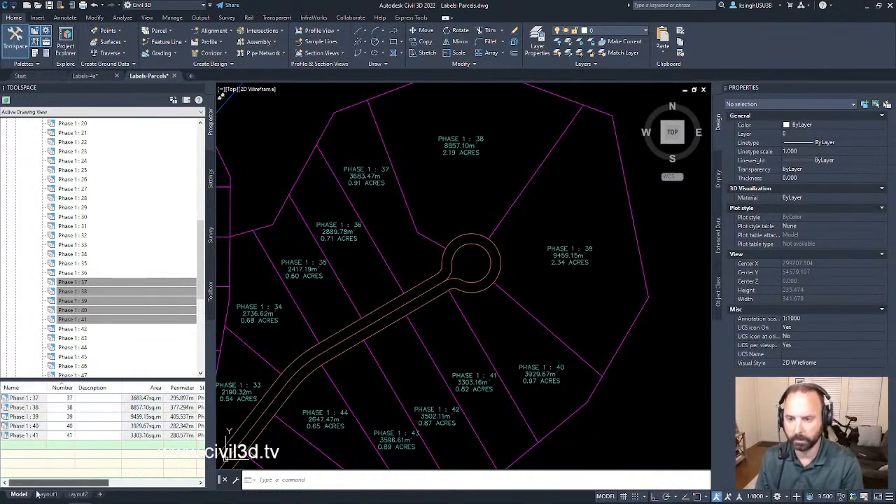
pyautogui.click(83, 273)
pyautogui.click(84, 283)
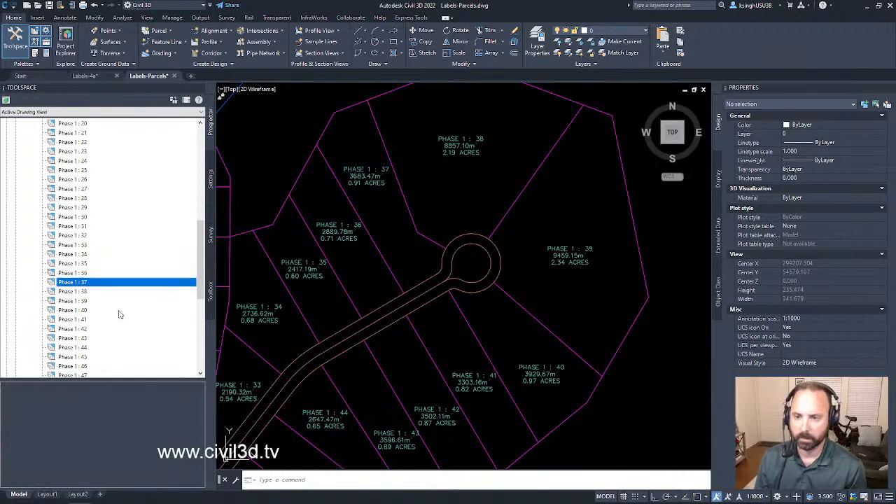
pyautogui.keyDown('shift'); pyautogui.click(82, 320); pyautogui.keyUp('shift')
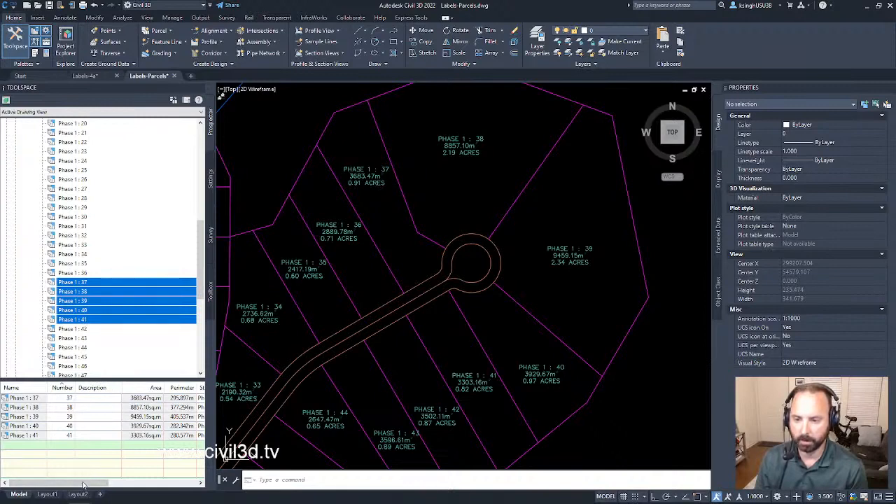
pyautogui.moveTo(84, 485); pyautogui.dragTo(165, 478)
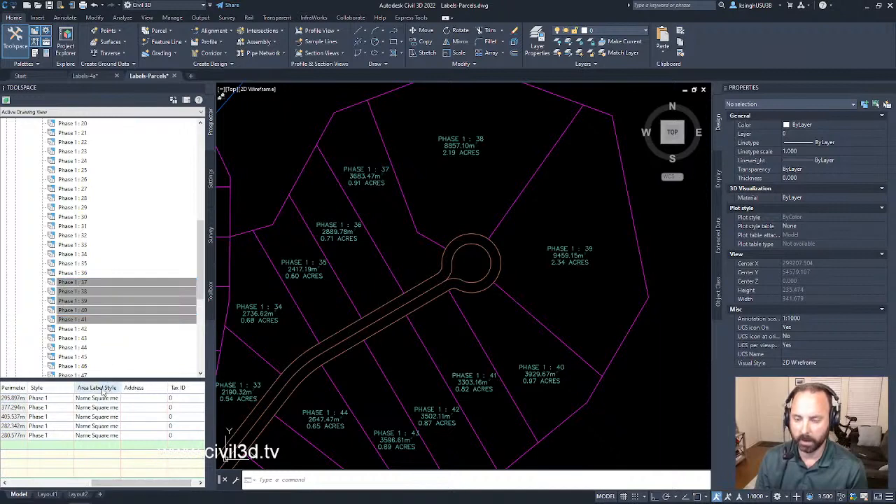
# - Set the area label style of all five listed cul-de-sac parcels to Parcel Number at once
pyautogui.rightClick(104, 393)
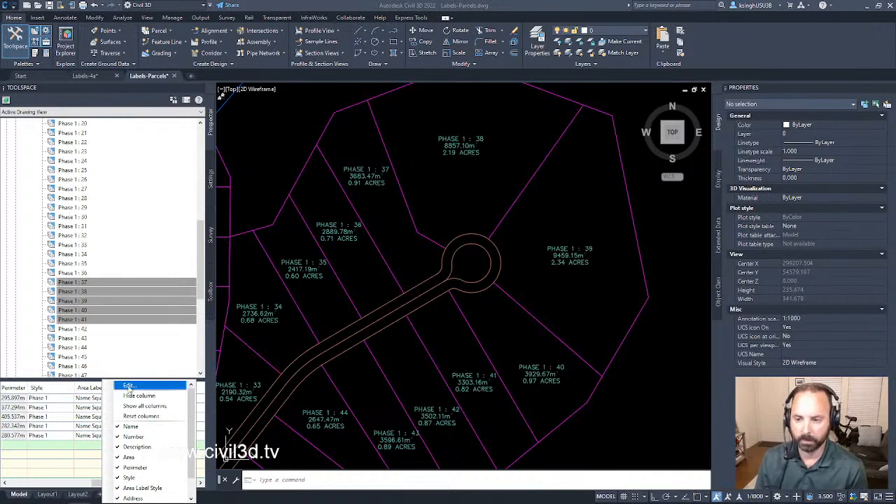
pyautogui.click(129, 386)
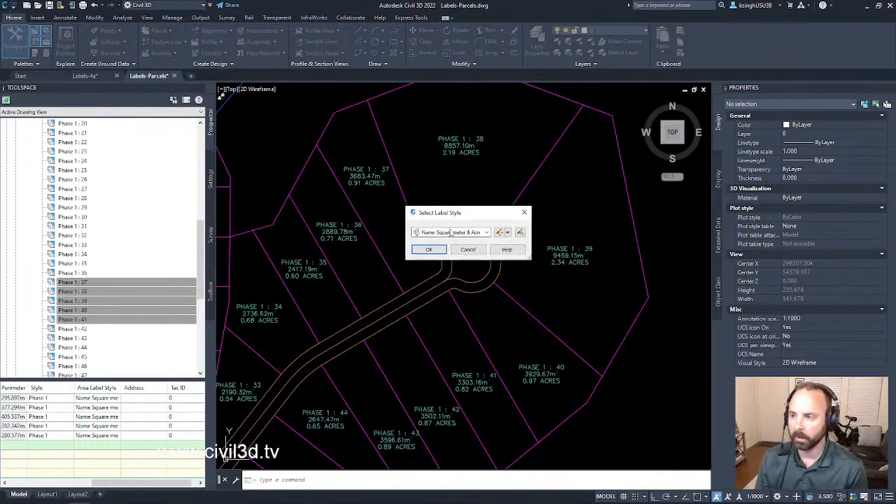
pyautogui.click(487, 234)
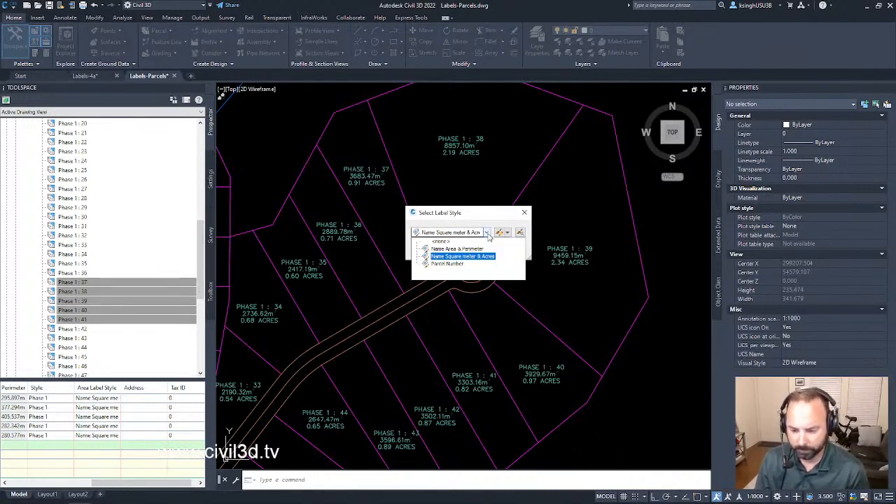
pyautogui.click(450, 264)
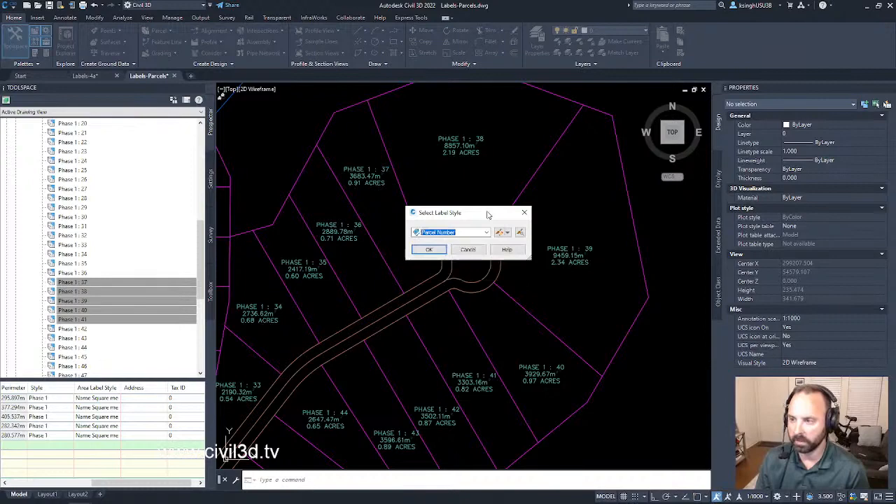
pyautogui.click(428, 250)
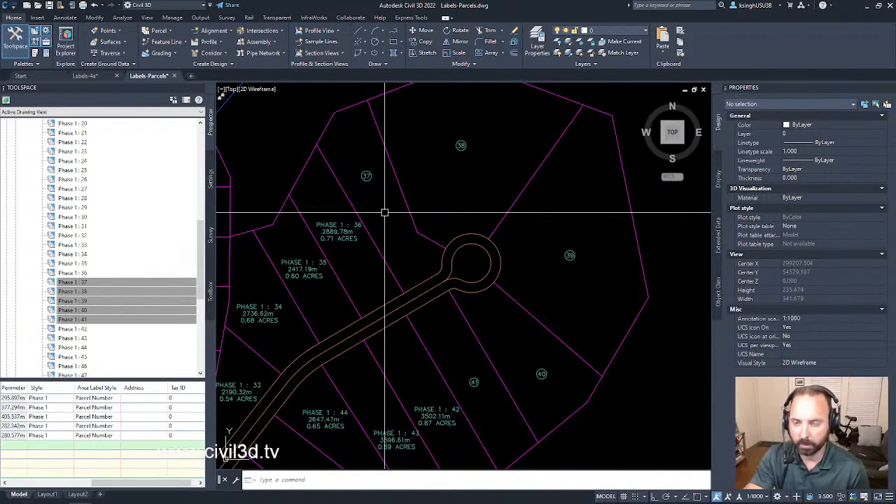
# - Open the table creation settings for a parcel area table
pyautogui.scroll(1, 496, 132)
pyautogui.scroll(-6, 497, 120)
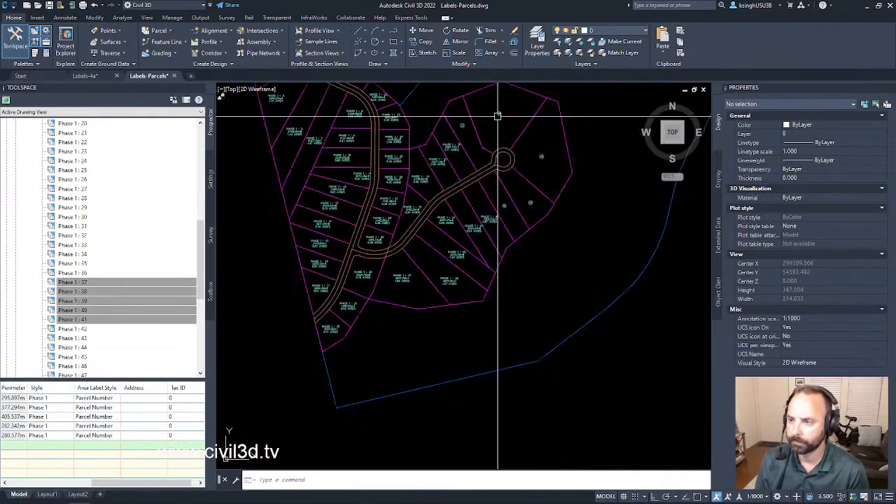
pyautogui.moveTo(566, 135); pyautogui.dragTo(482, 228, button='middle')
pyautogui.scroll(-4, 484, 226)
pyautogui.moveTo(558, 208)
pyautogui.mouseDown(button='middle')
pyautogui.moveTo(514, 228)
pyautogui.moveTo(573, 202)
pyautogui.mouseUp(button='middle')
pyautogui.scroll(4, 516, 226)
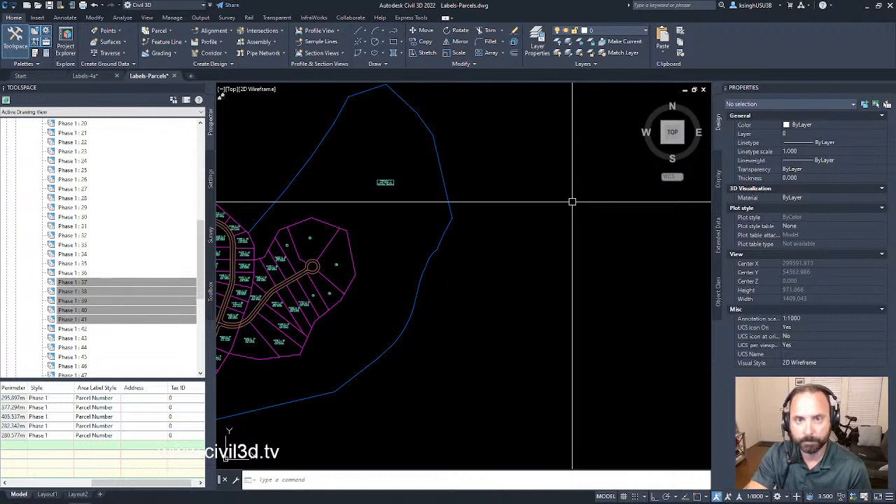
pyautogui.click(64, 18)
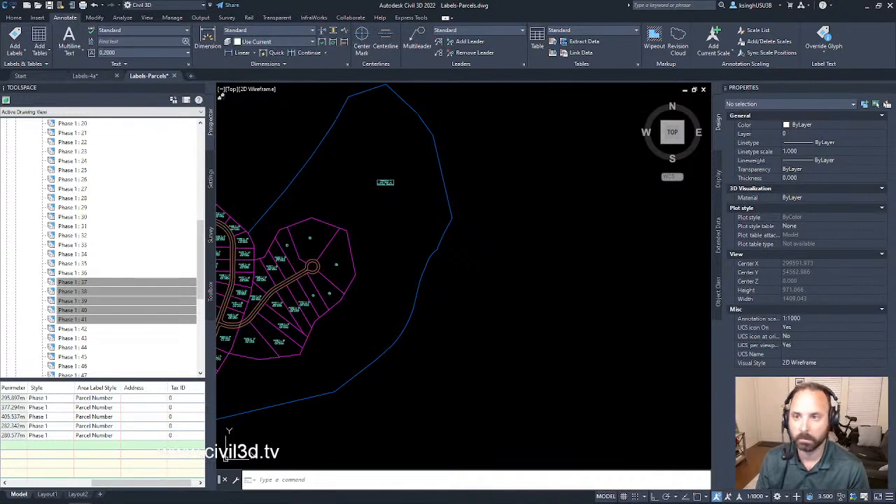
pyautogui.click(40, 48)
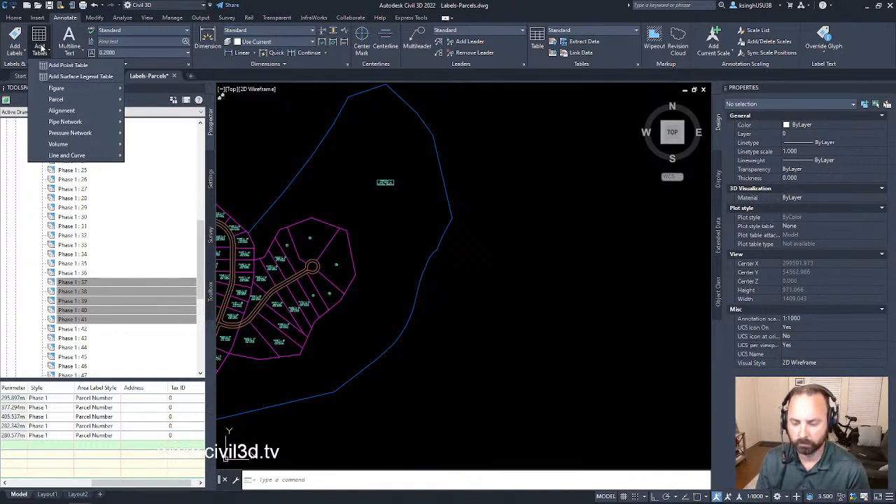
pyautogui.moveTo(84, 102)
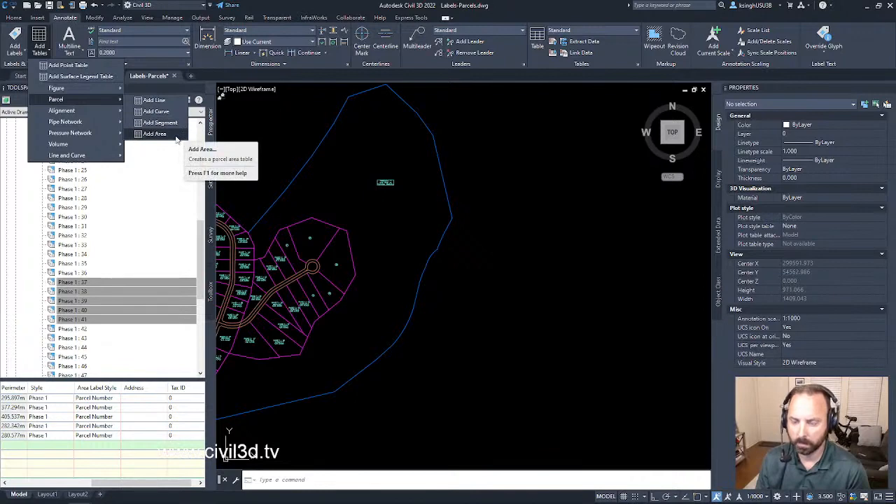
pyautogui.click(155, 133)
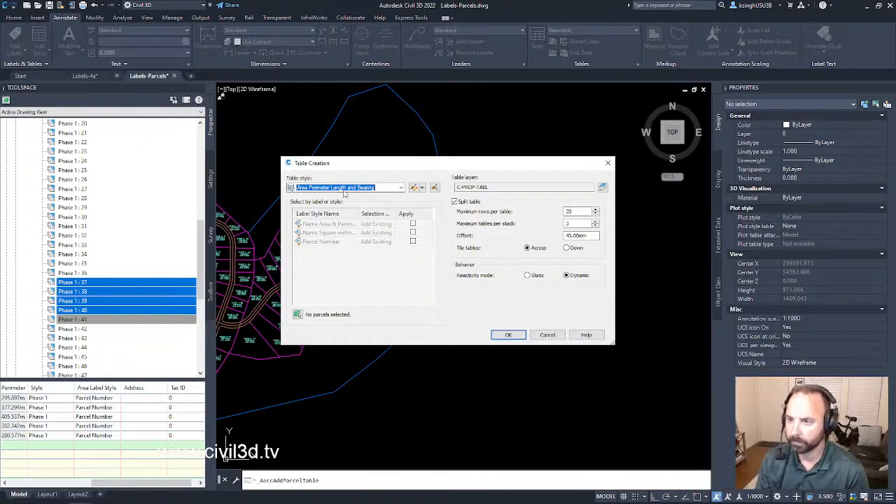
# - Use the Area Perimeter Length and Bearing table style and apply the table to parcels labelled with the Parcel Number style
pyautogui.click(402, 188)
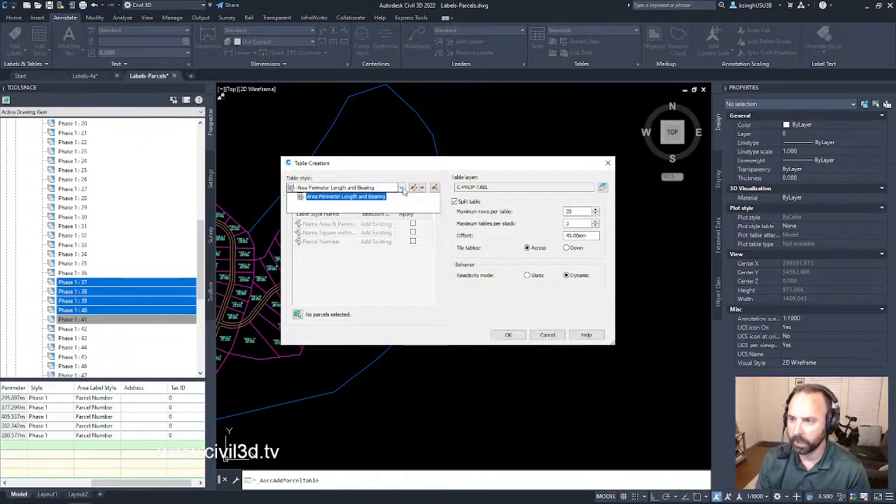
pyautogui.click(404, 177)
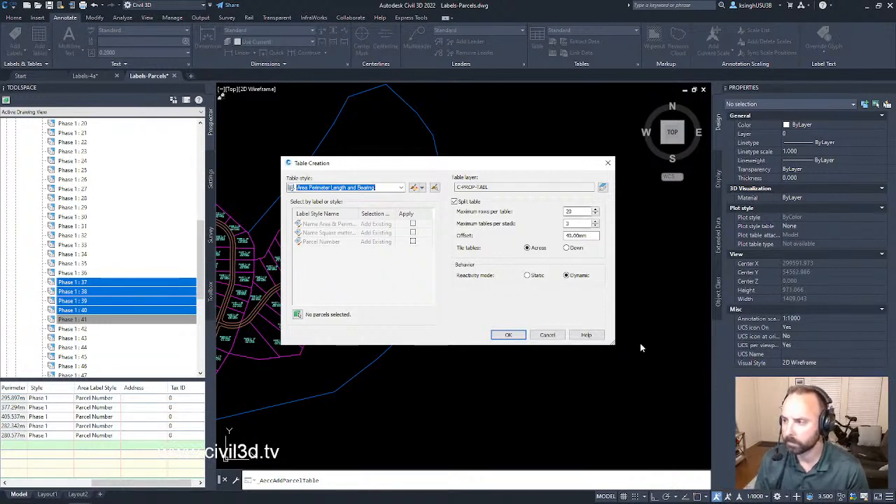
pyautogui.moveTo(615, 343); pyautogui.dragTo(831, 433)
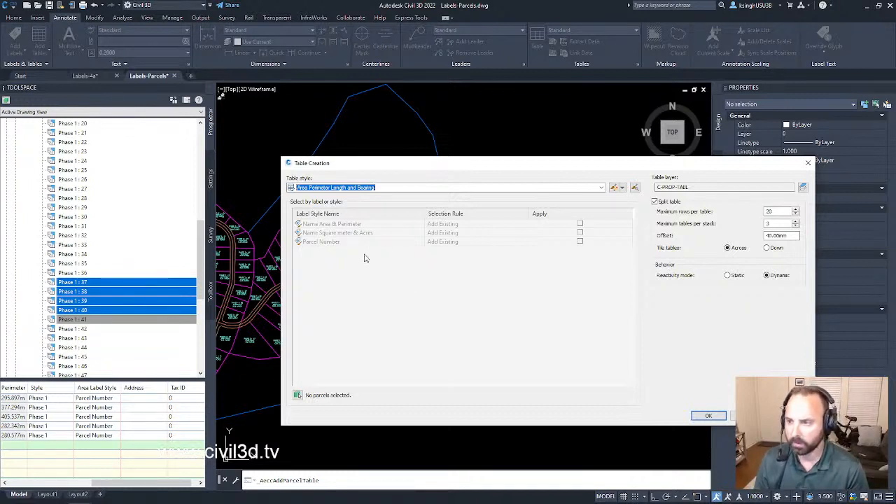
pyautogui.click(342, 244)
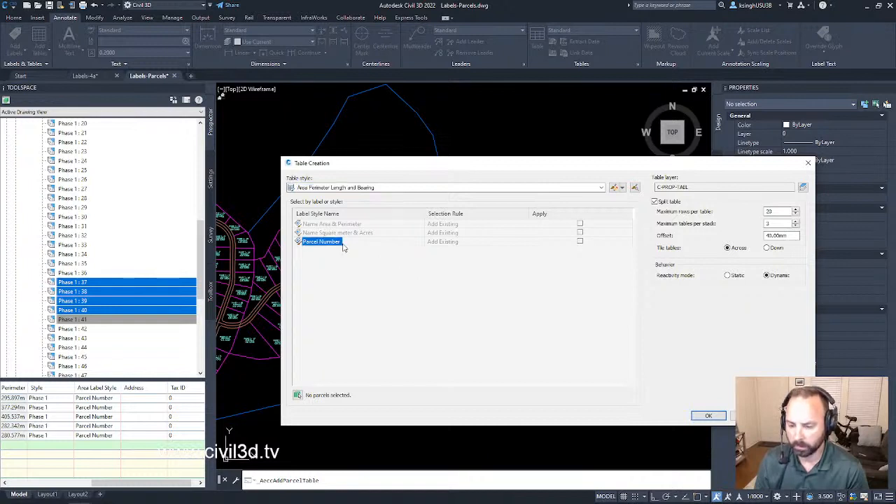
pyautogui.click(579, 242)
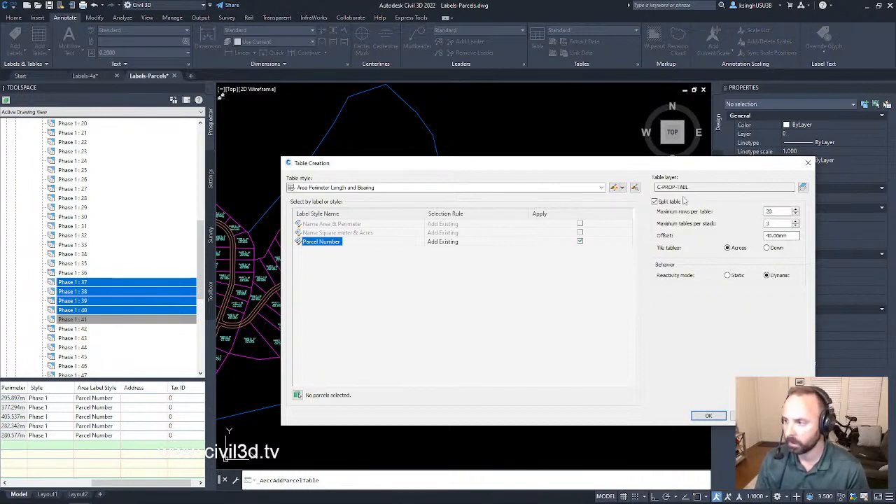
pyautogui.click(709, 415)
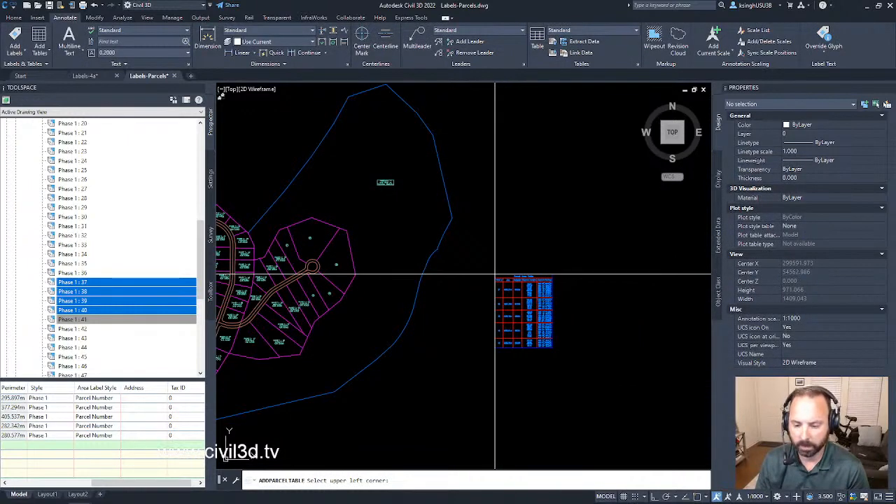
# - Place the parcel area table in the empty space east of the site boundary and review its rows
pyautogui.moveTo(524, 244)
pyautogui.mouseDown(button='middle')
pyautogui.moveTo(435, 243)
pyautogui.moveTo(389, 259)
pyautogui.mouseUp(button='middle')
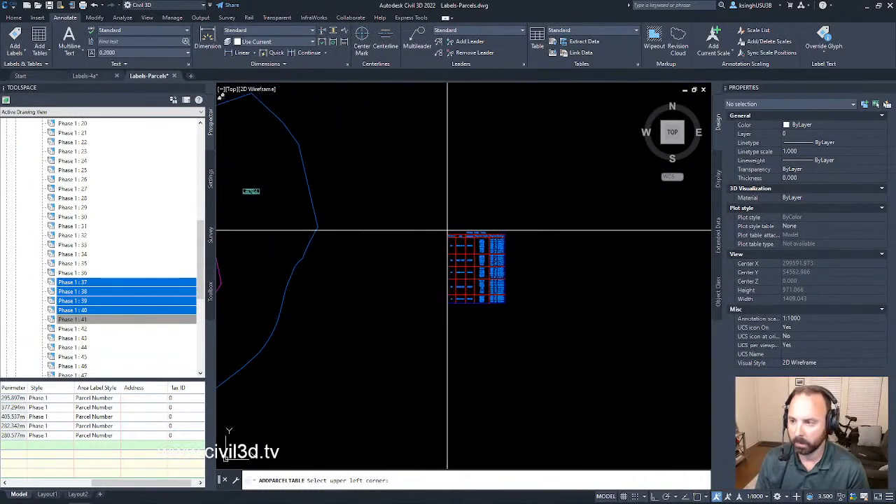
pyautogui.scroll(-4, 448, 230)
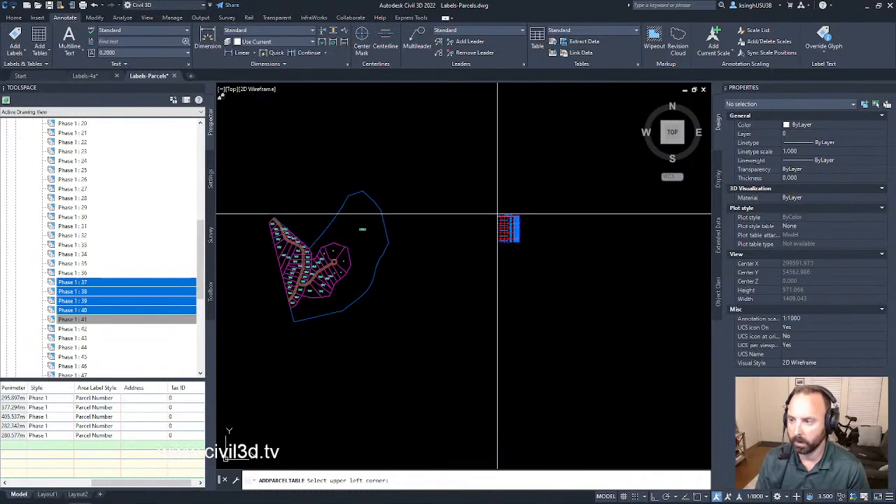
pyautogui.click(498, 213)
pyautogui.scroll(8, 514, 231)
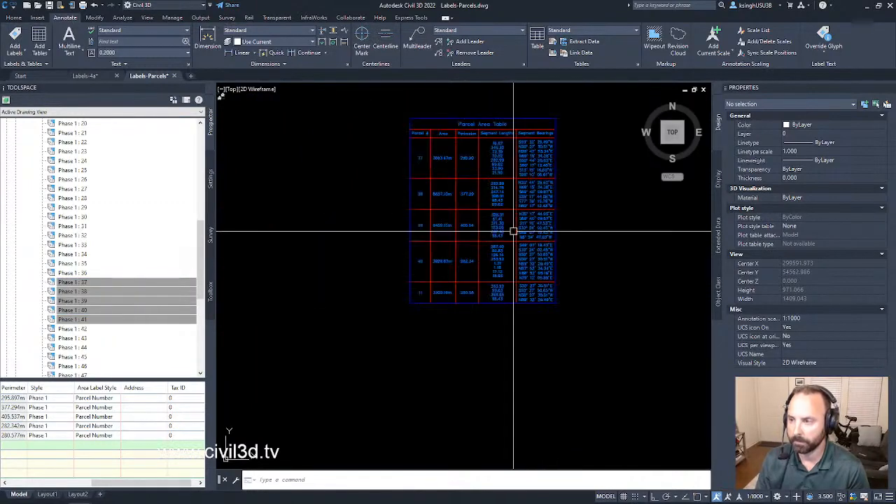
pyautogui.scroll(4, 514, 231)
pyautogui.moveTo(510, 234); pyautogui.dragTo(536, 268, button='middle')
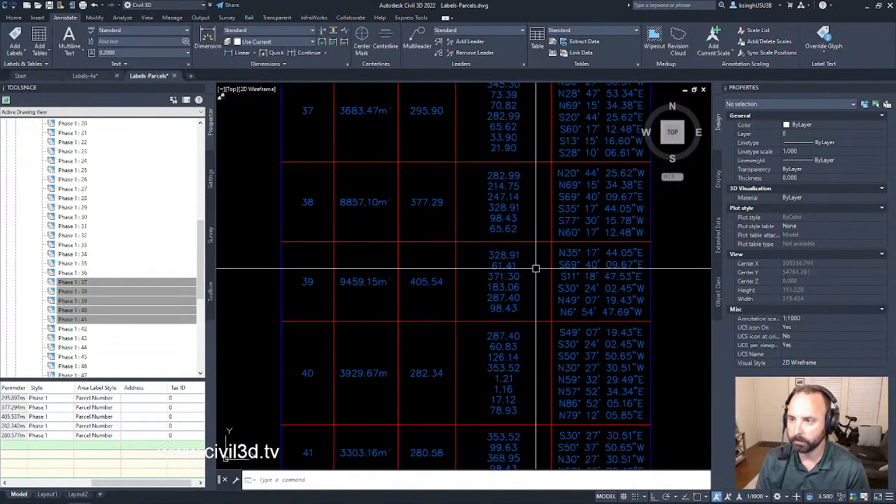
pyautogui.scroll(-2, 536, 268)
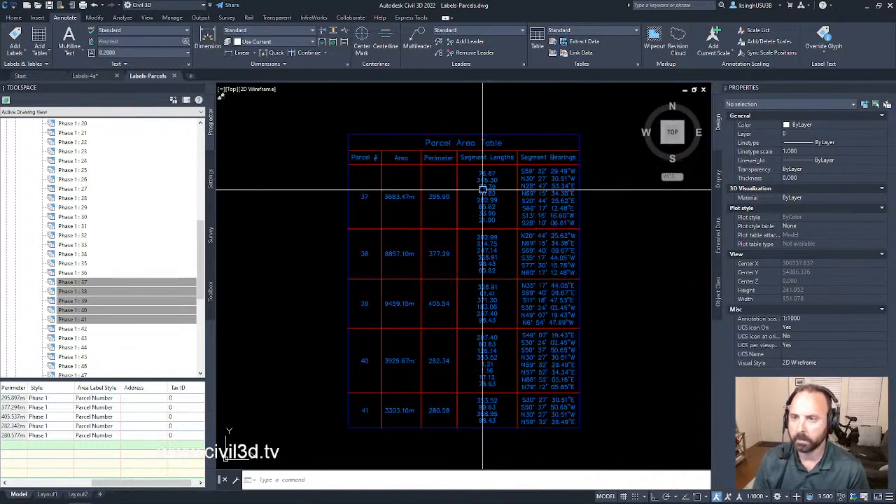
# - Switch to the Labels-4a drawing and bring the whole parcel site into view
pyautogui.moveTo(93, 79)
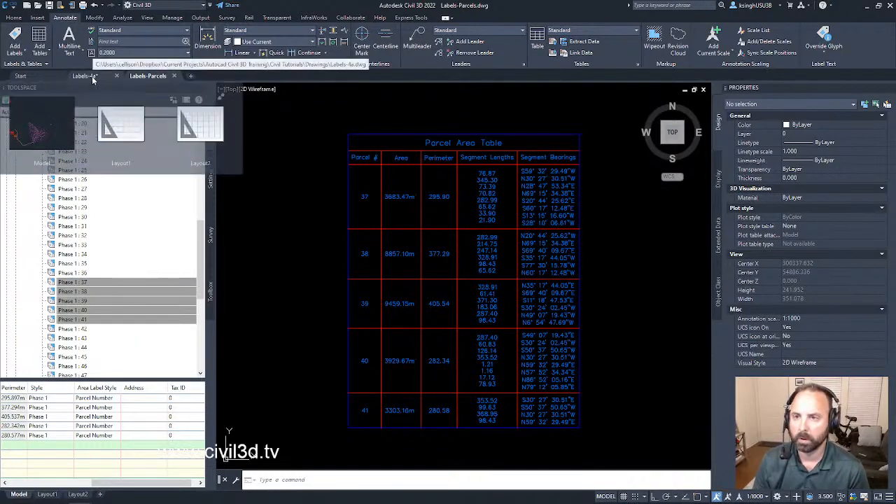
pyautogui.click(94, 78)
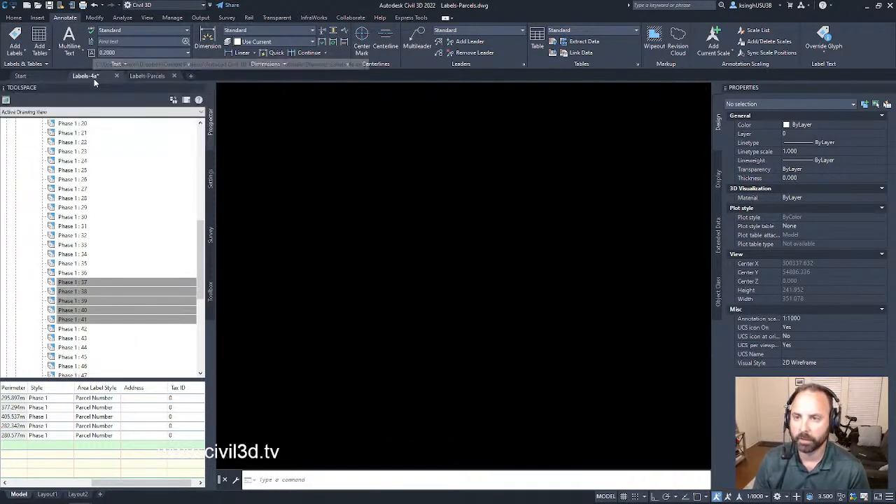
pyautogui.moveTo(399, 311); pyautogui.dragTo(438, 296, button='middle')
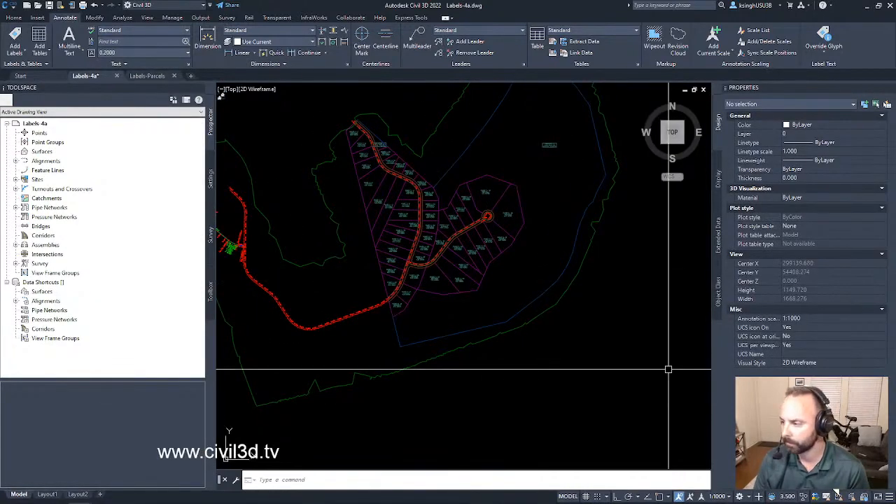
pyautogui.scroll(-2, 507, 290)
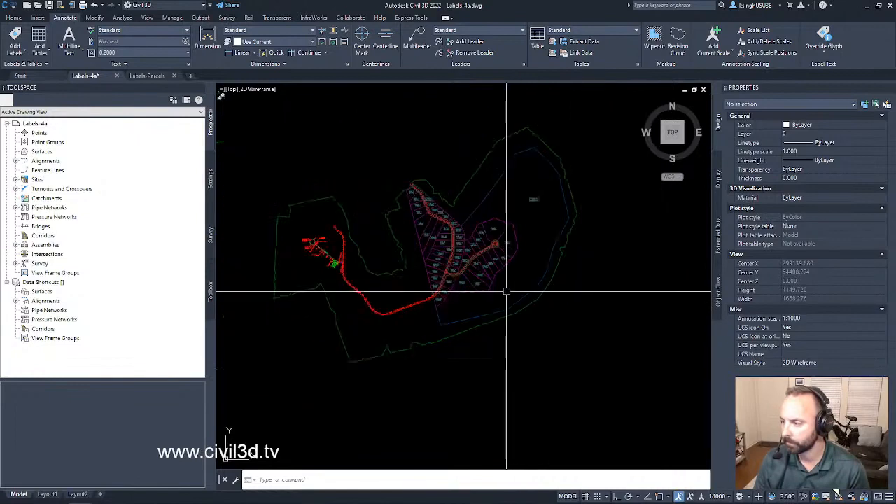
pyautogui.moveTo(534, 304); pyautogui.dragTo(456, 299, button='middle')
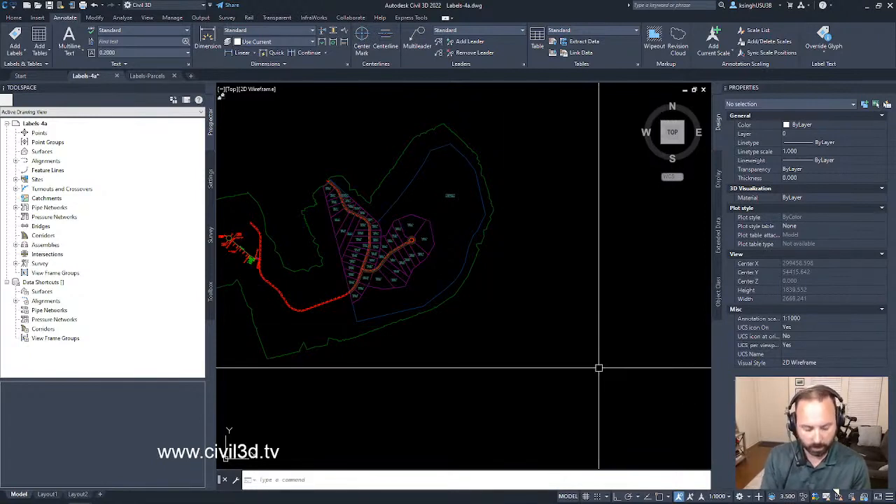
# - Reload the Labels-Parcels external reference in the drawing without comparing the changes, and close the external references list
pyautogui.write('xref')
pyautogui.press('Return')
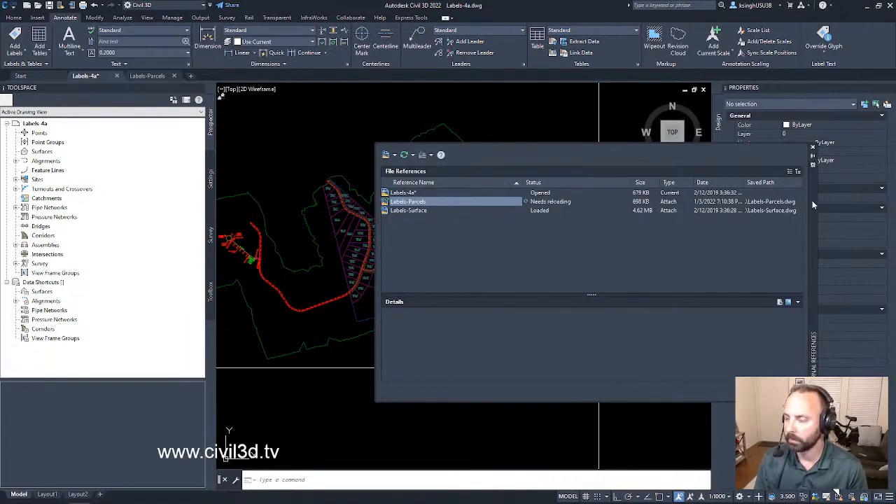
pyautogui.moveTo(813, 201)
pyautogui.mouseDown()
pyautogui.moveTo(518, 189)
pyautogui.moveTo(680, 282)
pyautogui.mouseUp()
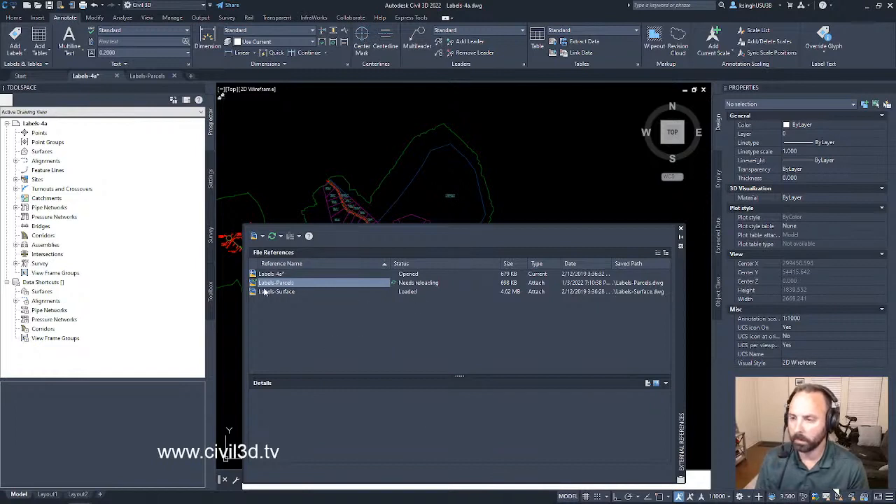
pyautogui.moveTo(265, 291)
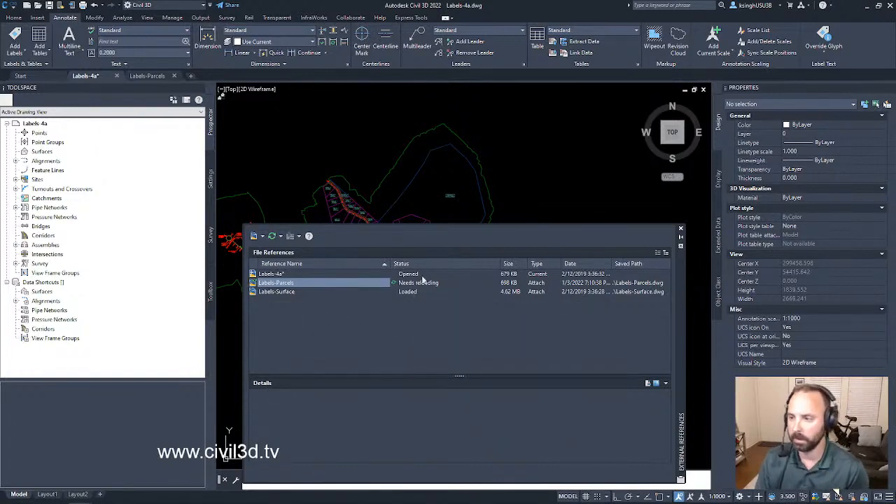
pyautogui.rightClick(355, 284)
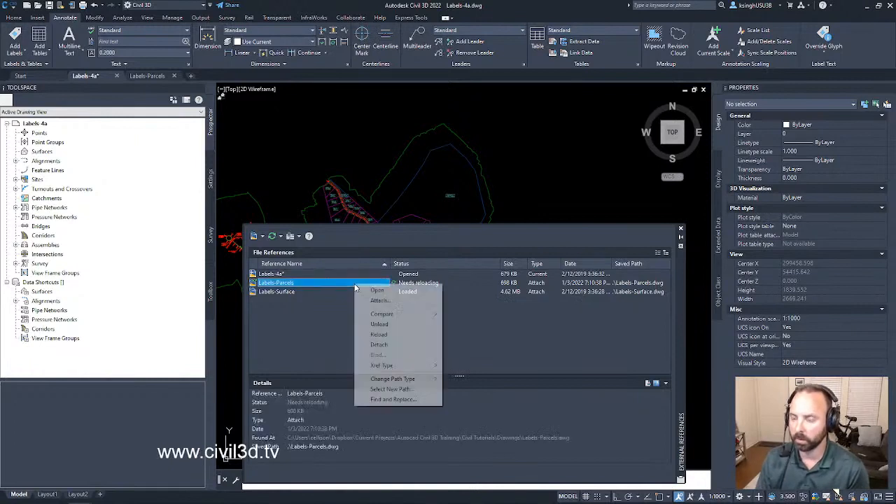
pyautogui.click(388, 335)
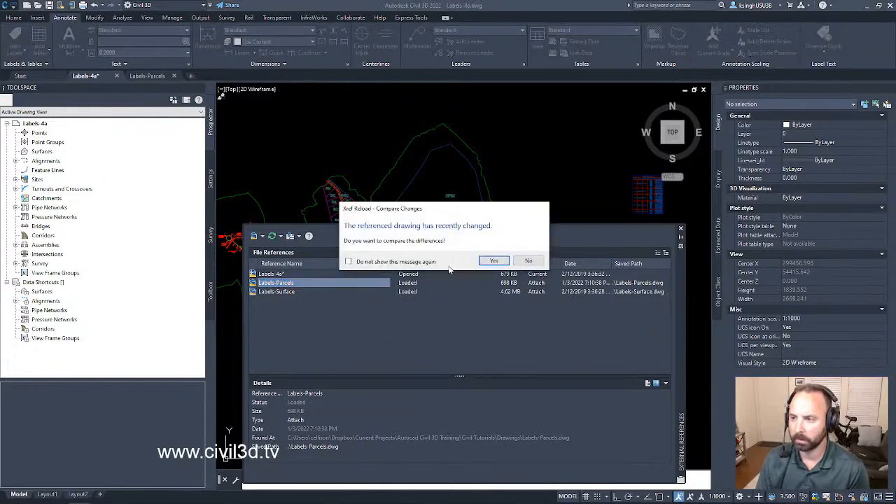
pyautogui.click(528, 260)
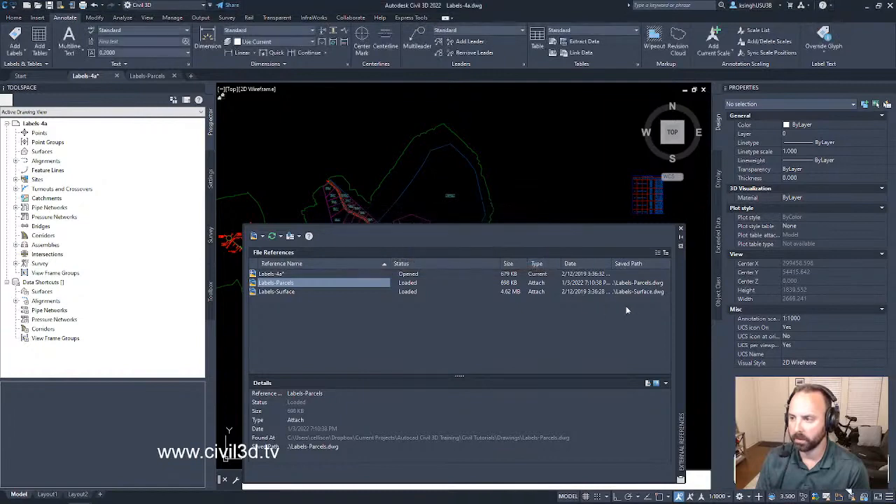
pyautogui.click(679, 229)
# - Examine the parcel area table brought in by the Labels-Parcels reference and its location relative to the whole site
pyautogui.moveTo(581, 241); pyautogui.dragTo(464, 296, button='middle')
pyautogui.scroll(6, 532, 242)
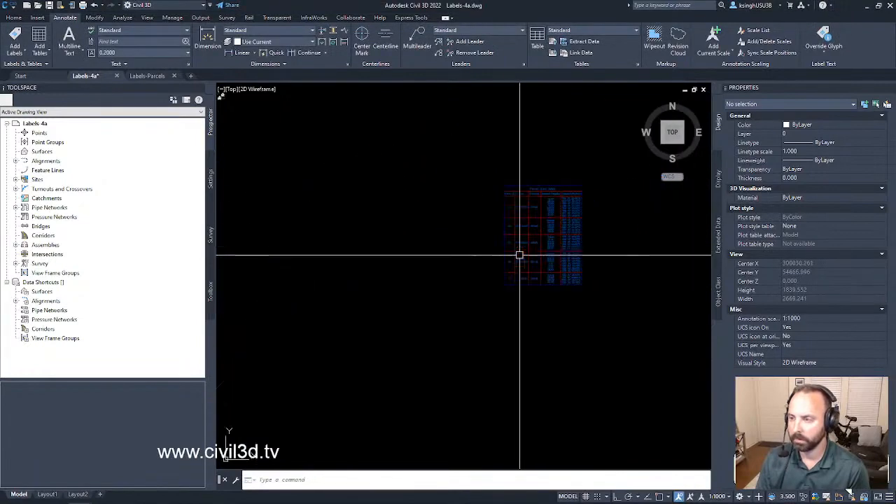
pyautogui.click(535, 221)
pyautogui.scroll(-8, 526, 264)
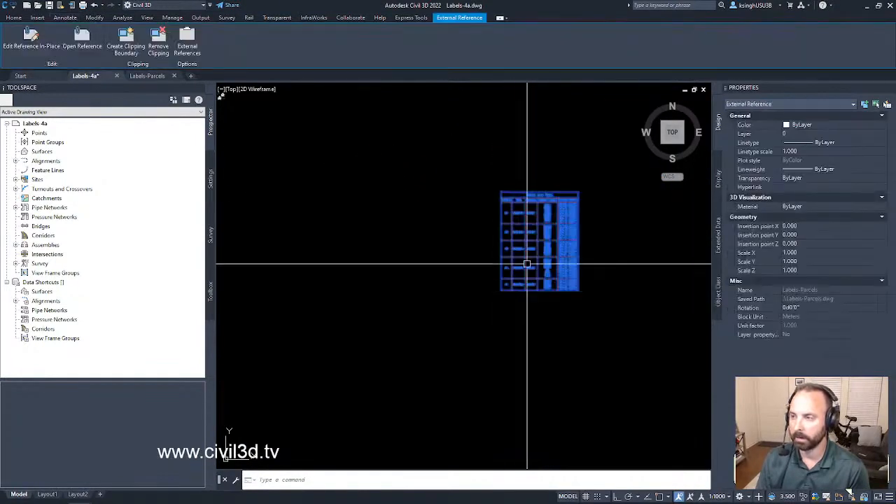
pyautogui.moveTo(478, 331); pyautogui.dragTo(493, 294, button='middle')
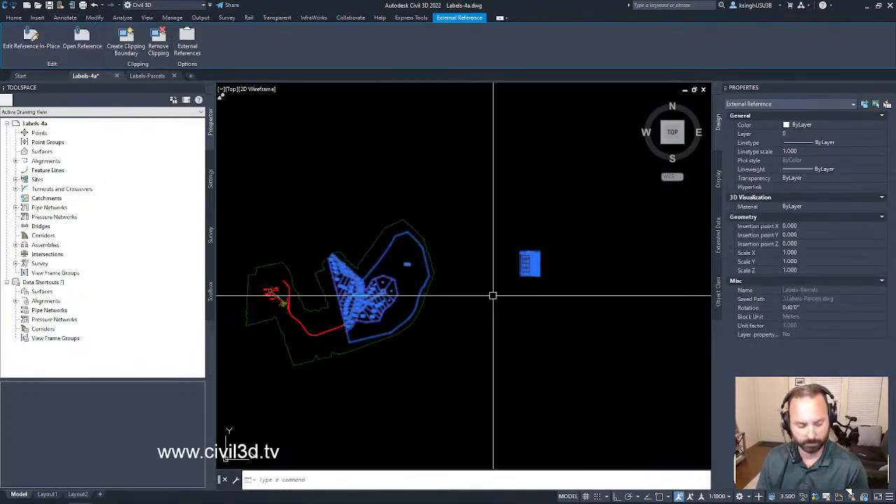
pyautogui.press('Escape')
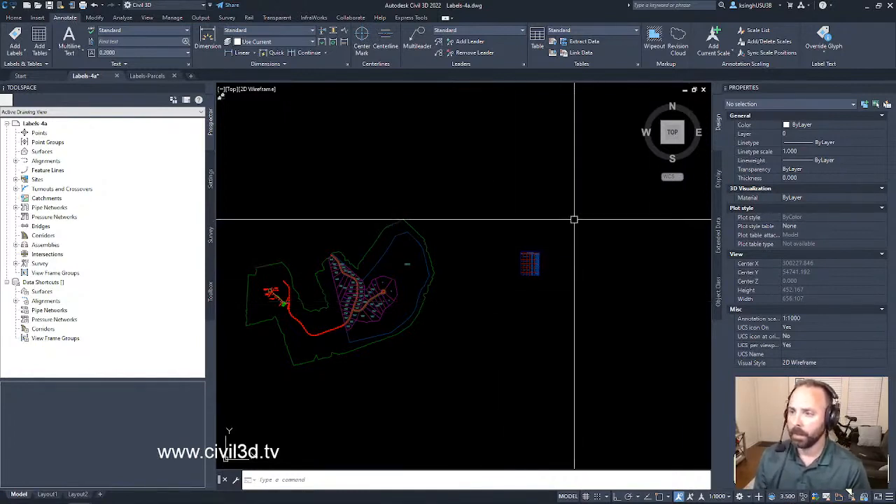
pyautogui.moveTo(574, 220); pyautogui.dragTo(615, 266, button='middle')
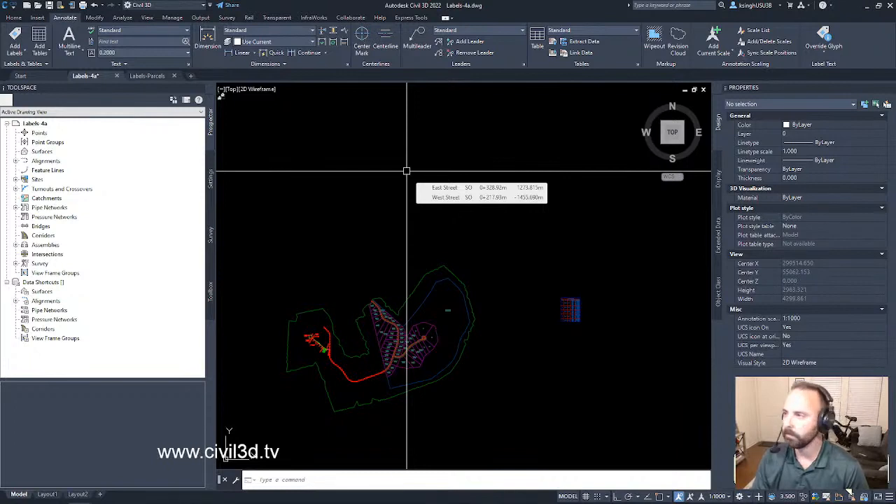
pyautogui.moveTo(481, 263); pyautogui.dragTo(502, 223, button='middle')
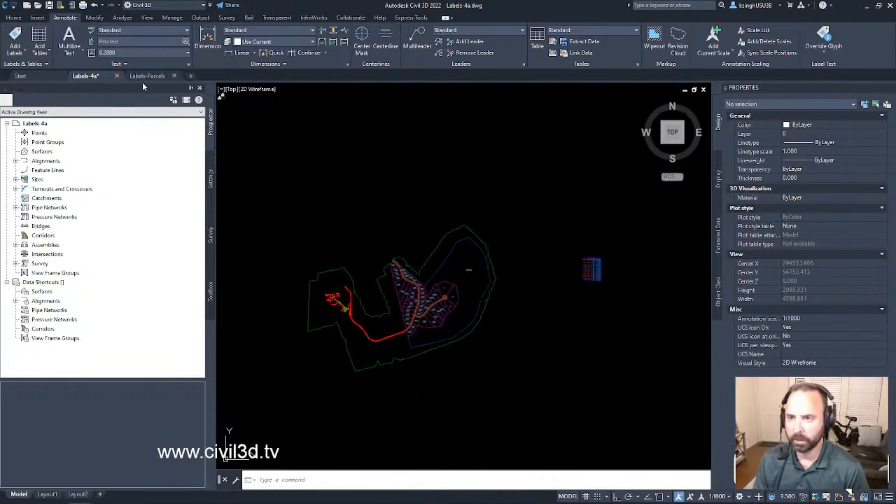
pyautogui.moveTo(149, 77)
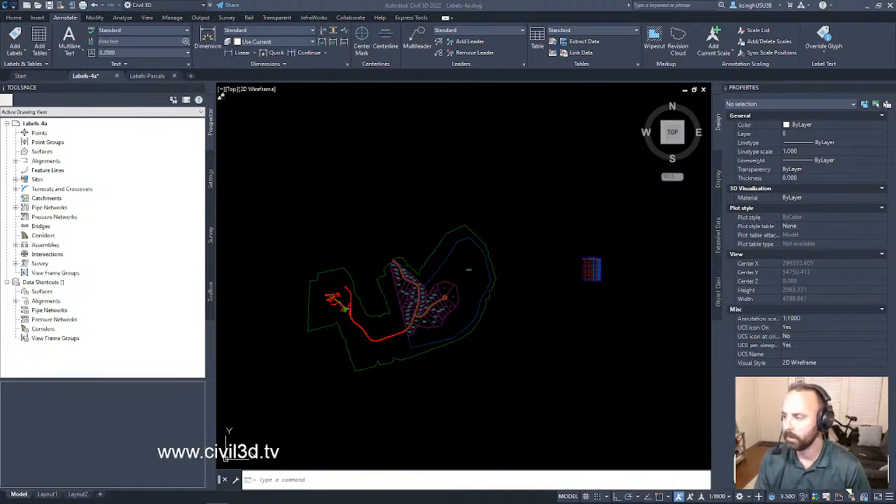
# - Switch to the web browser and look over the civil3d.tv home page
pyautogui.click(866, 6)
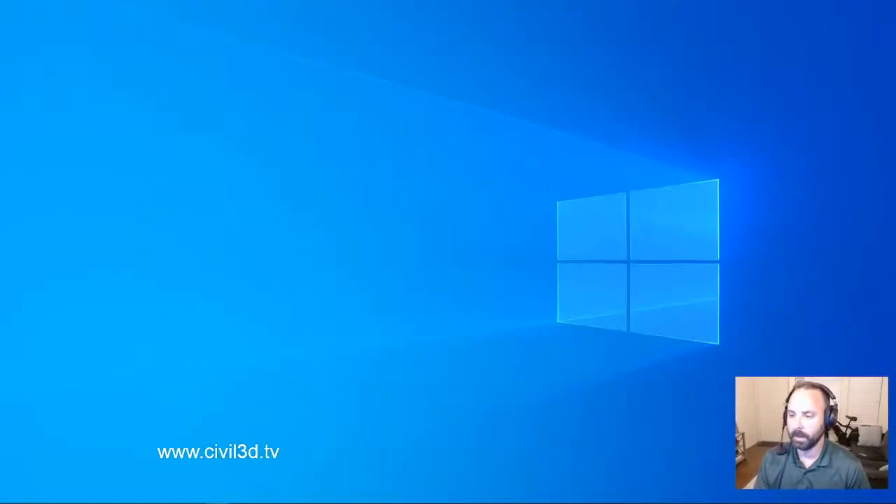
pyautogui.click(57, 495)
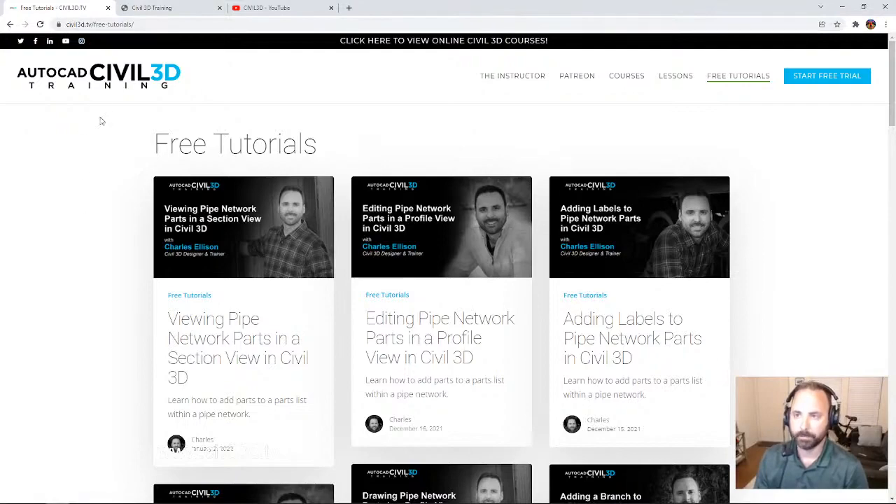
pyautogui.click(115, 87)
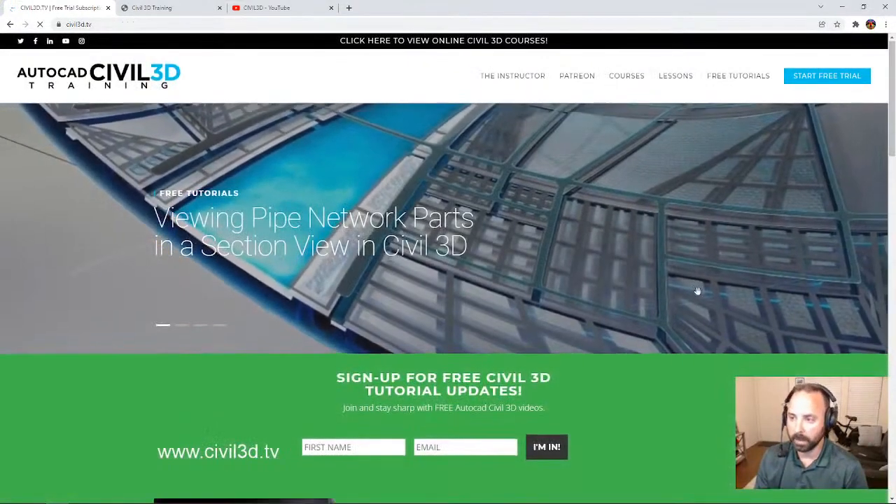
pyautogui.scroll(-5, 700, 287)
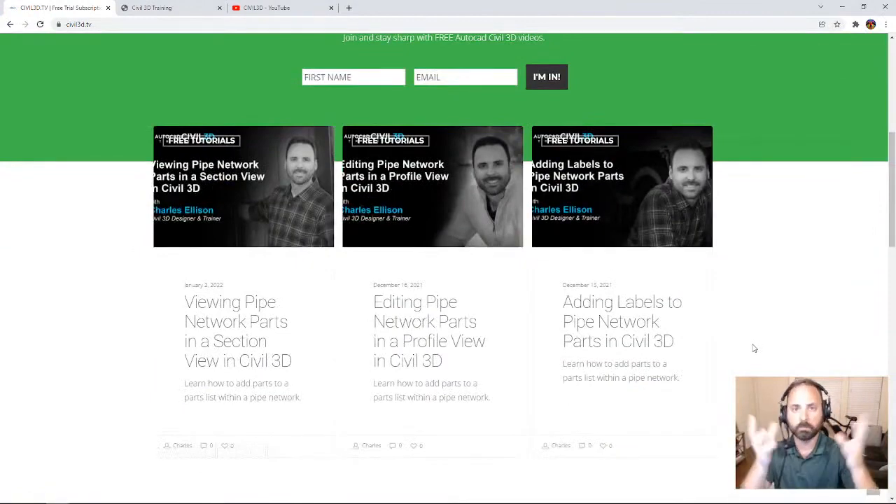
pyautogui.scroll(5, 754, 343)
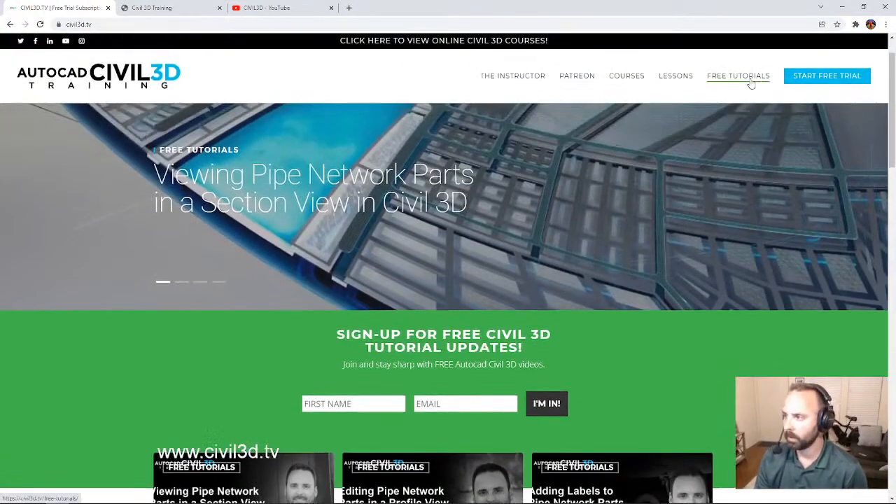
# - Open the Free Tutorials page and browse through its list of tutorials
pyautogui.click(748, 78)
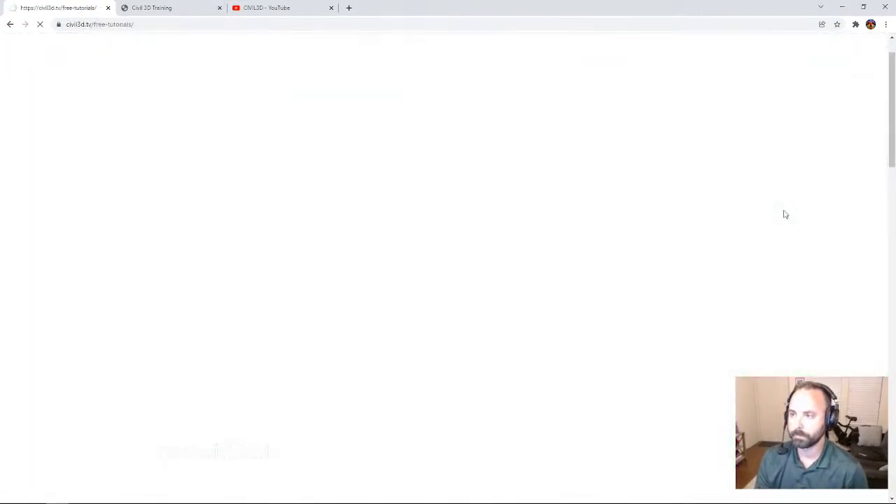
pyautogui.scroll(-2, 799, 224)
pyautogui.scroll(-12, 803, 228)
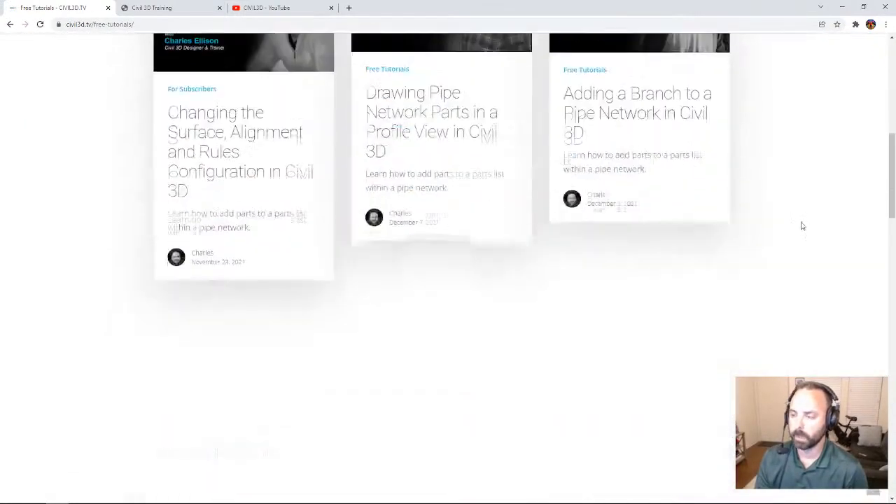
pyautogui.scroll(-2, 796, 231)
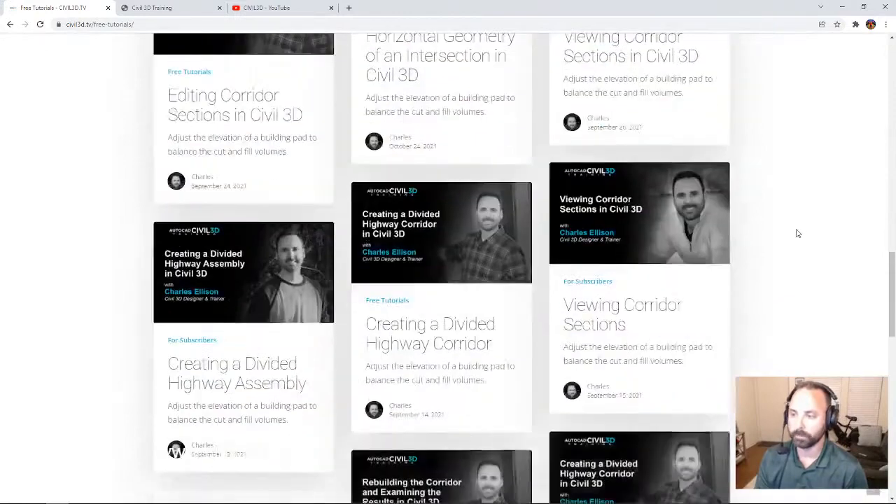
pyautogui.scroll(15, 796, 231)
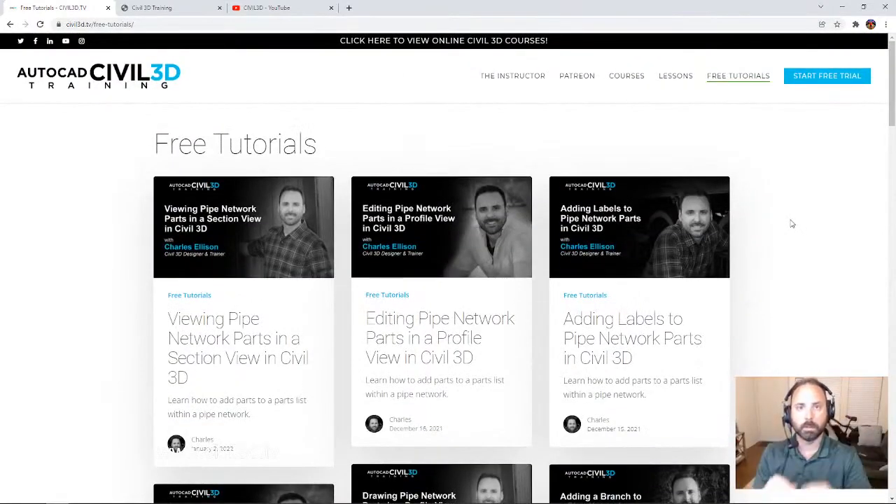
# - Open the Civil 3D All-Access Subscription page and proceed to its 3-day free trial checkout form
pyautogui.click(832, 82)
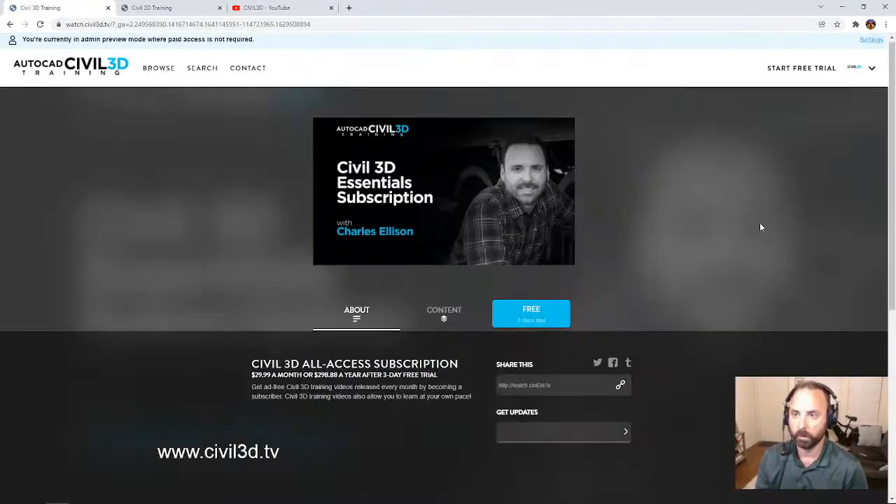
pyautogui.scroll(-1, 760, 224)
pyautogui.scroll(1, 761, 229)
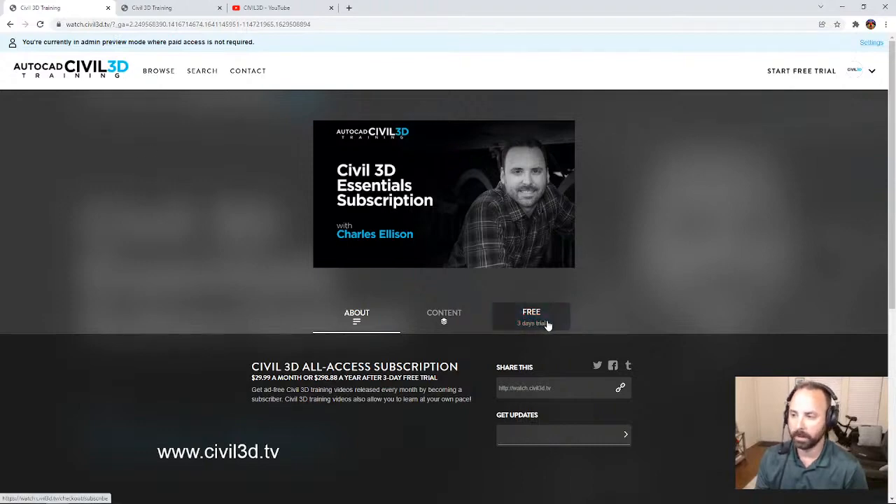
pyautogui.click(569, 327)
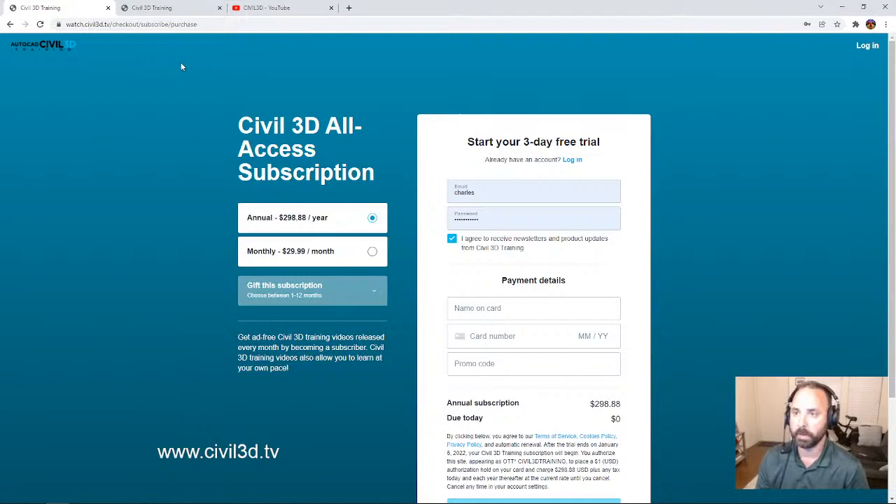
# - View the subscription checkout page and the CIVIL3D YouTube channel, looking through the channel's members-only videos and uploads
pyautogui.click(279, 9)
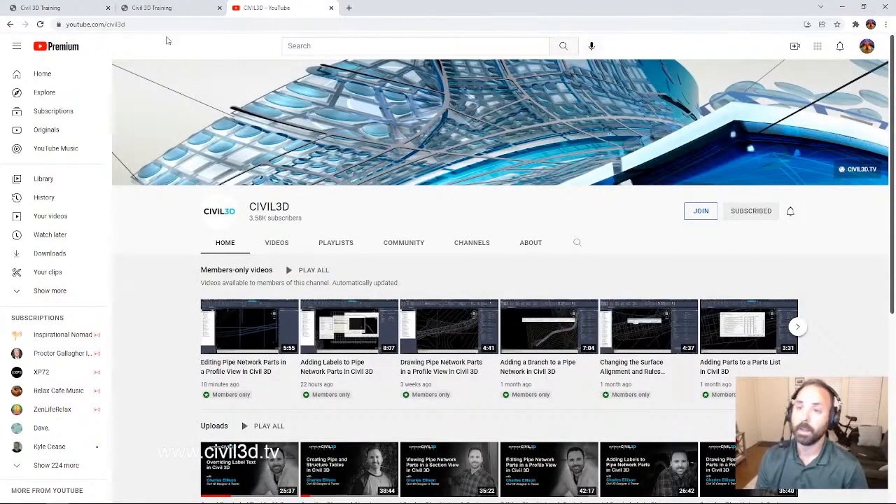
pyautogui.click(158, 8)
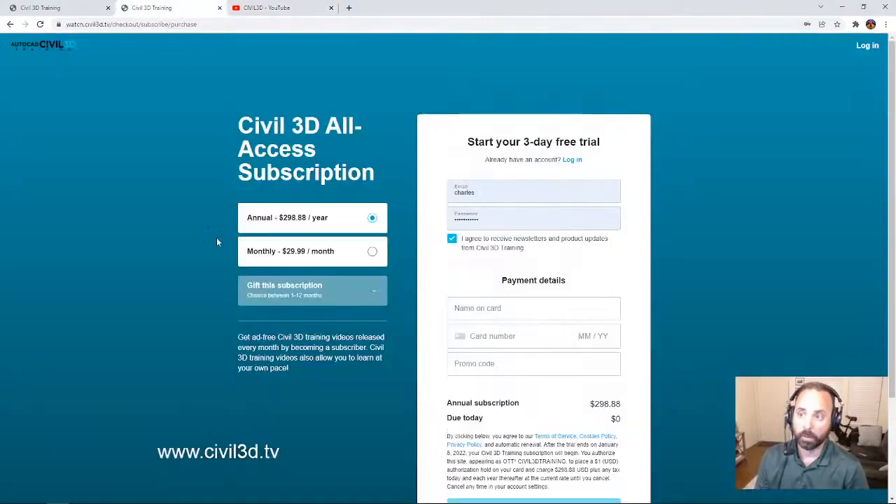
pyautogui.click(295, 12)
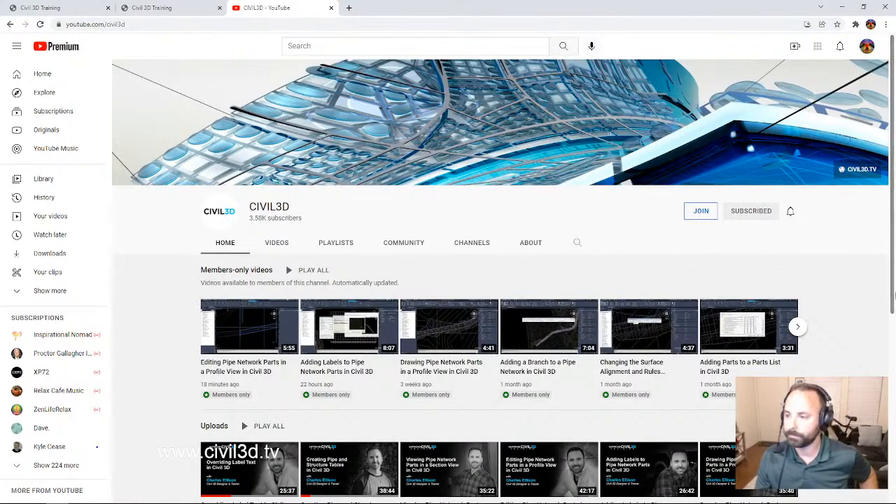
pyautogui.scroll(-2, 875, 312)
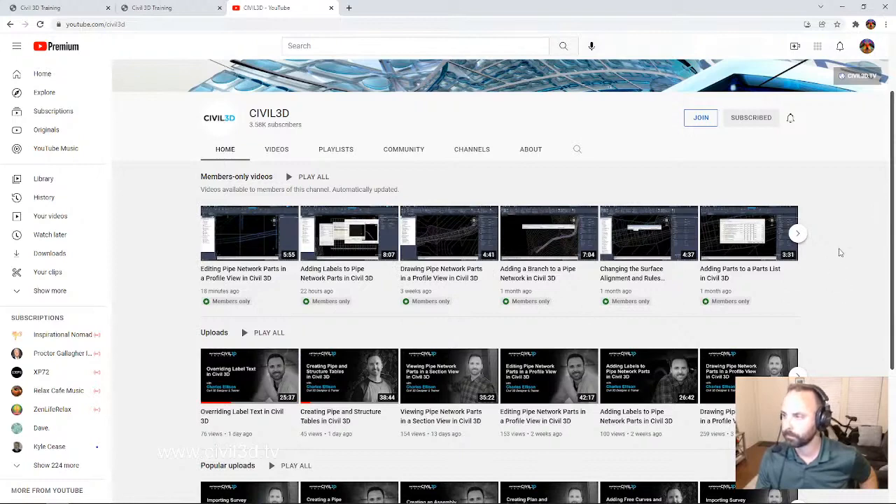
# - Review the Civil 3D Lessons and Civil 3D All-Access membership levels of the YouTube channel without joining
pyautogui.click(701, 118)
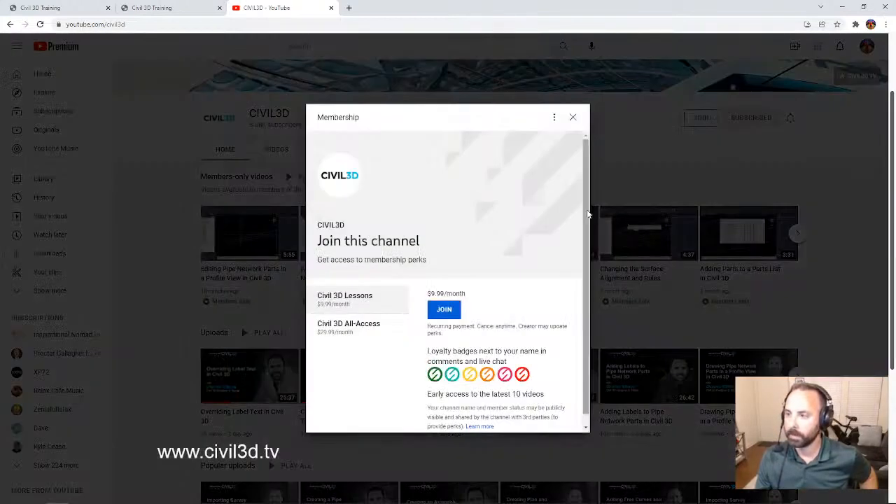
pyautogui.scroll(-1, 587, 238)
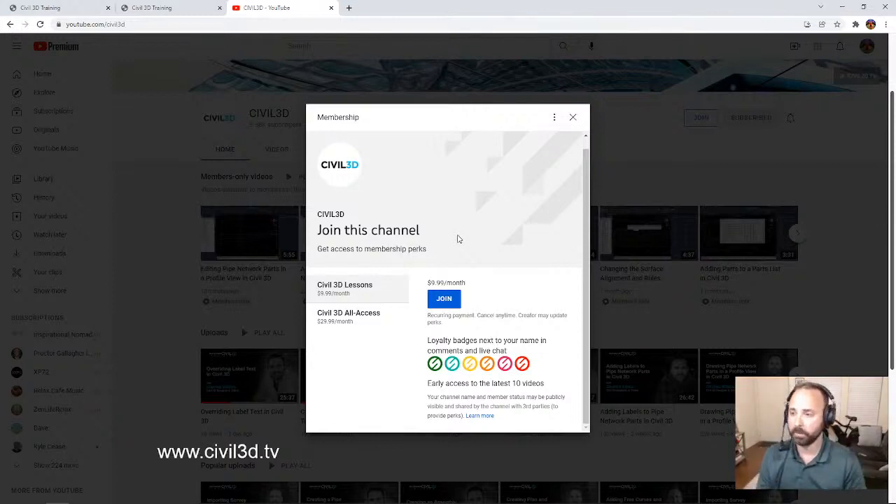
pyautogui.click(368, 324)
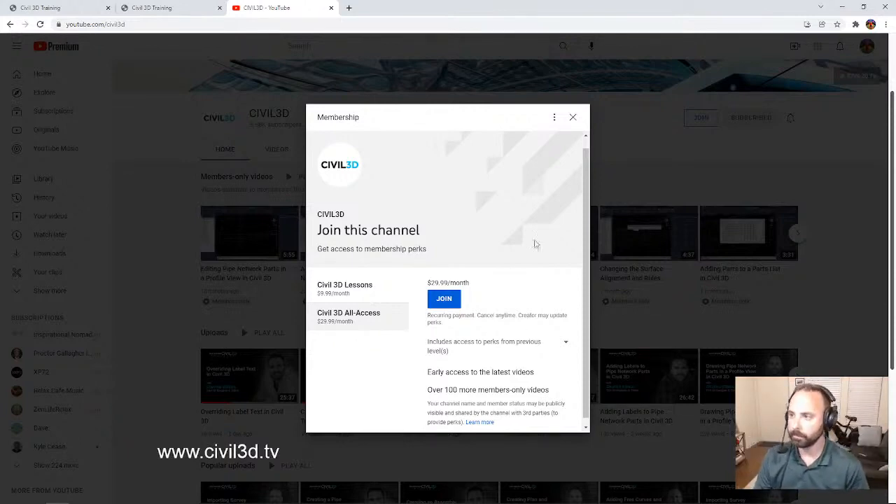
pyautogui.click(574, 120)
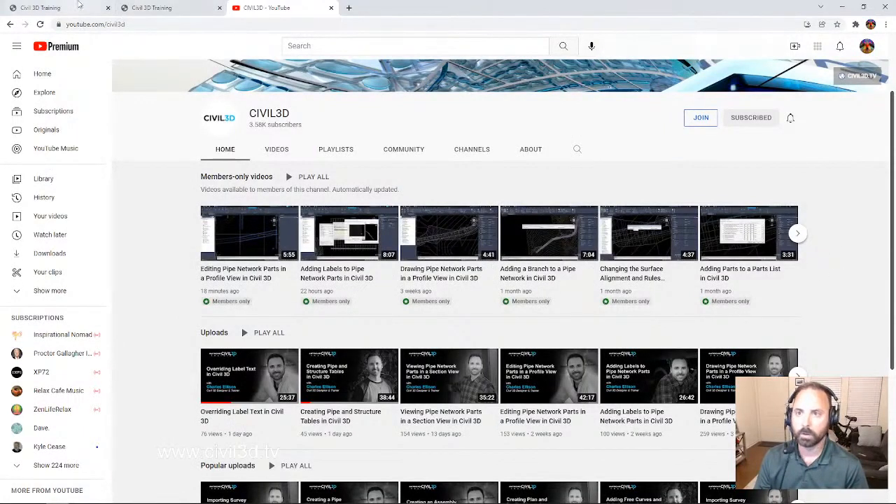
pyautogui.click(66, 10)
pyautogui.click(282, 7)
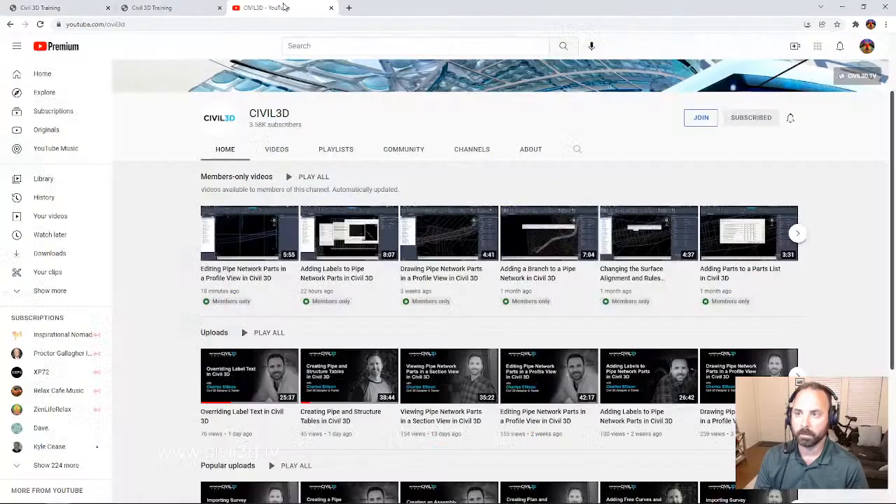